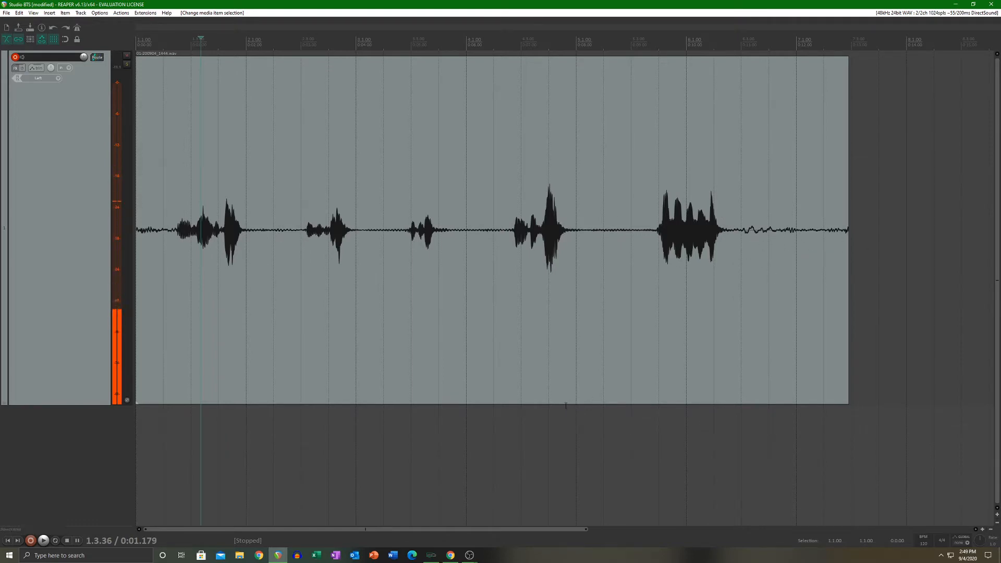
# Step: Try placing the edit cursor at several points along the recorded clip's timeline
pyautogui.moveTo(83, 406); pyautogui.dragTo(78, 426)
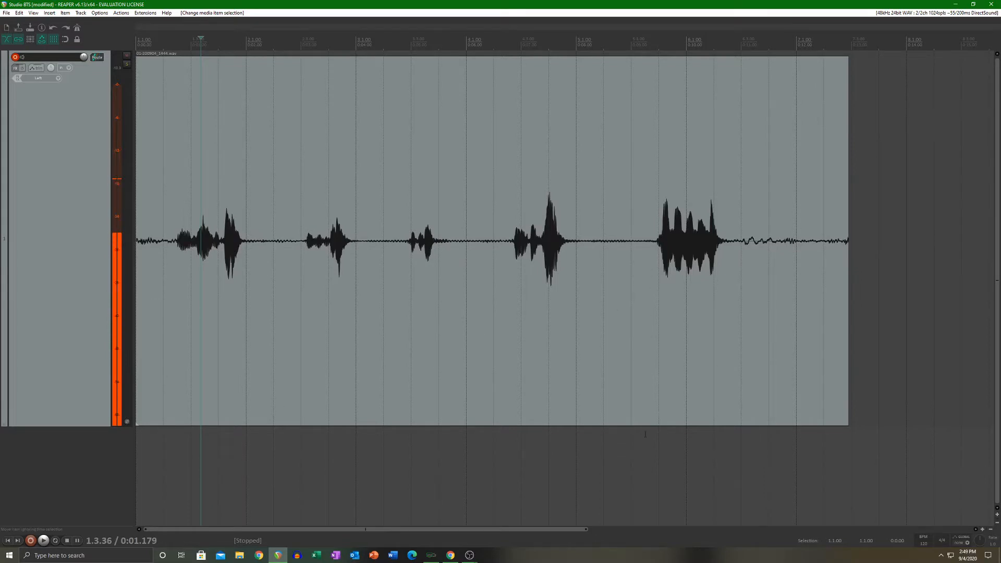
pyautogui.click(648, 450)
pyautogui.scroll(2, 663, 448)
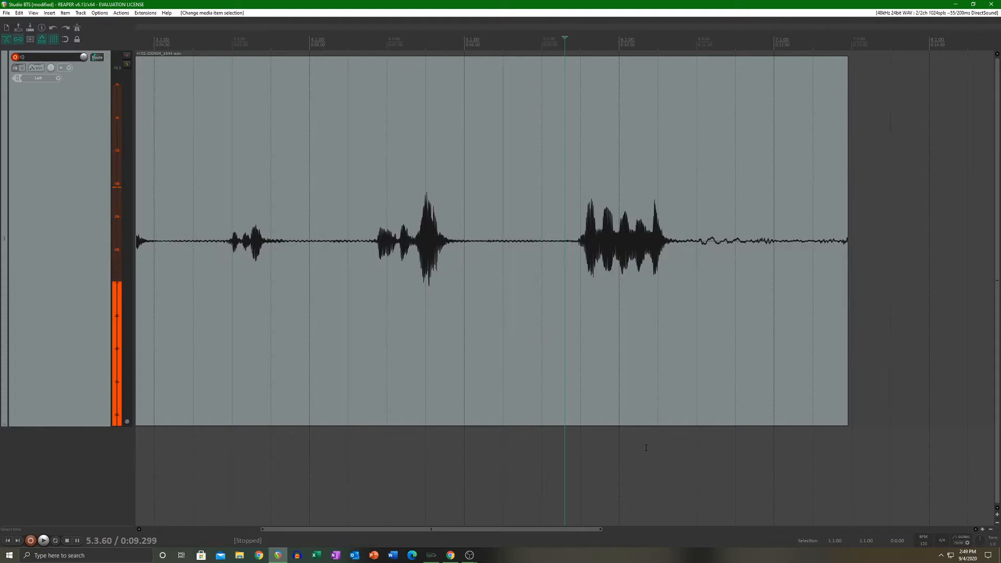
pyautogui.scroll(1, 677, 446)
pyautogui.scroll(-2, 678, 446)
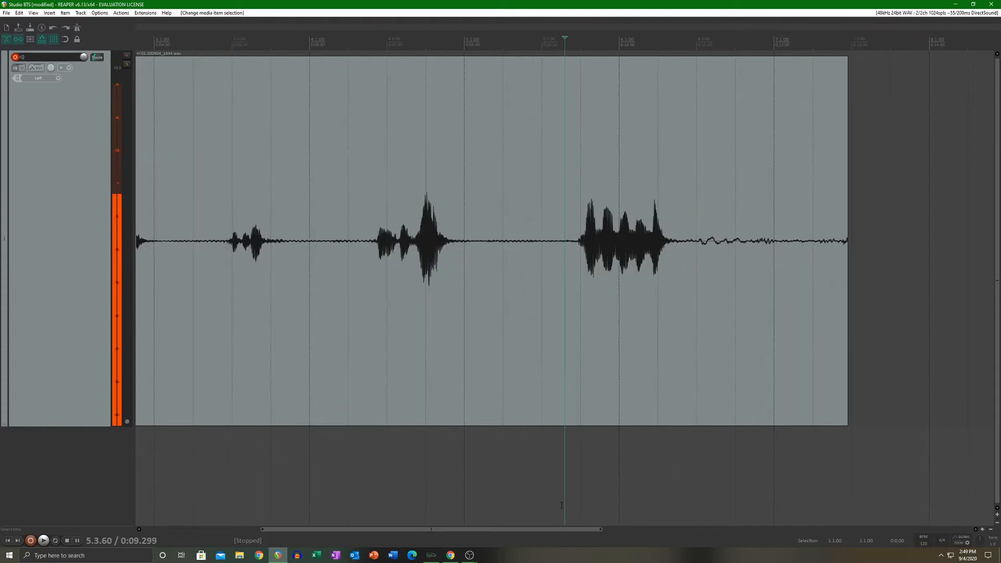
pyautogui.click(556, 452)
pyautogui.click(496, 455)
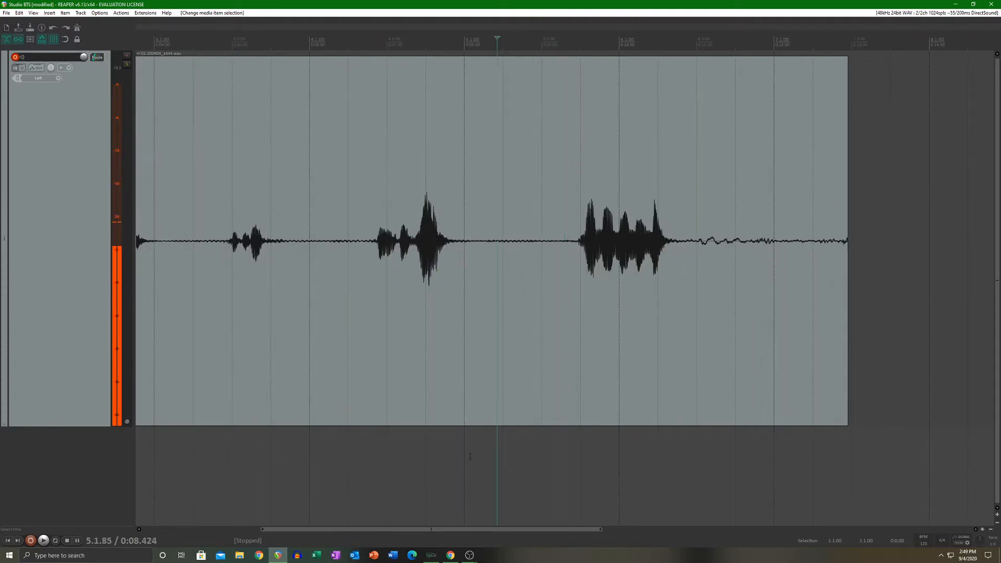
pyautogui.click(455, 458)
pyautogui.click(541, 459)
pyautogui.click(656, 458)
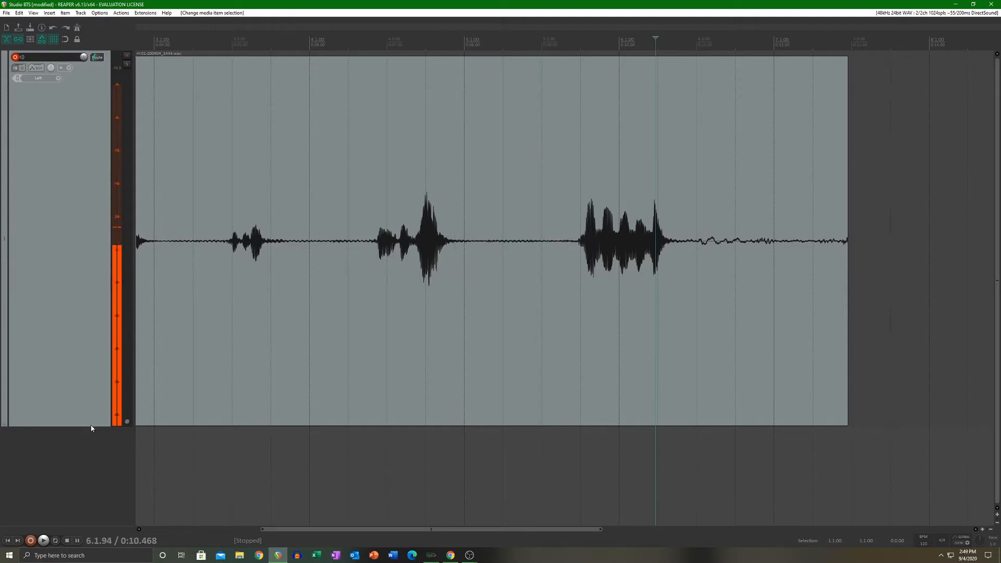
# Step: Reduce the height of the recorded track to roughly half
pyautogui.moveTo(91, 426); pyautogui.dragTo(75, 218)
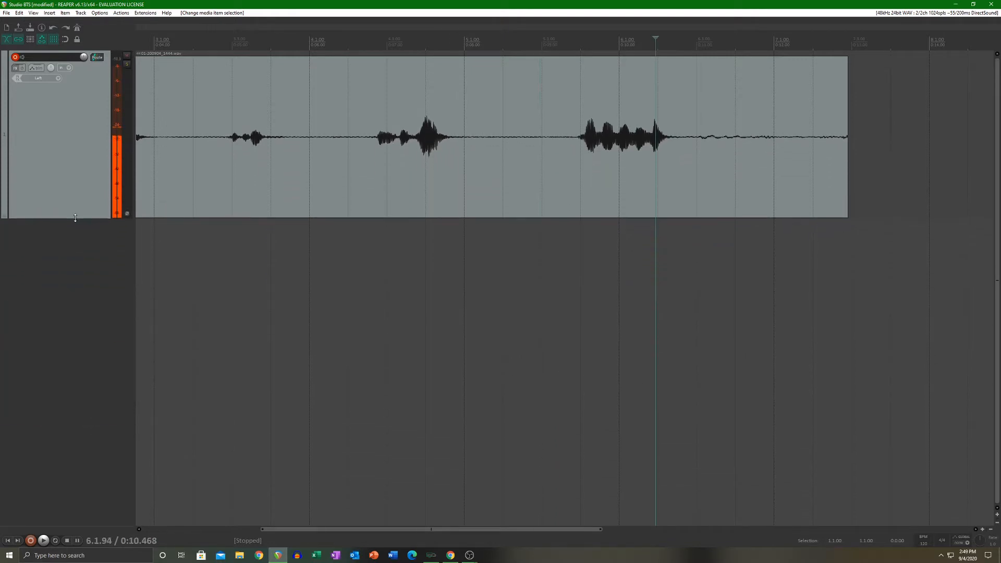
pyautogui.click(557, 270)
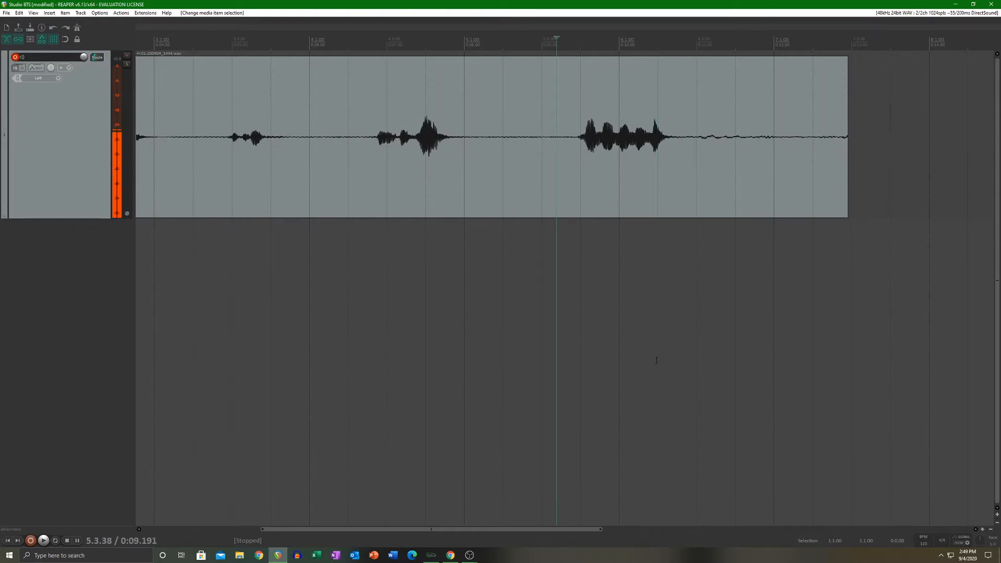
# Step: Add three empty tracks below the recorded track
pyautogui.doubleClick(84, 344)
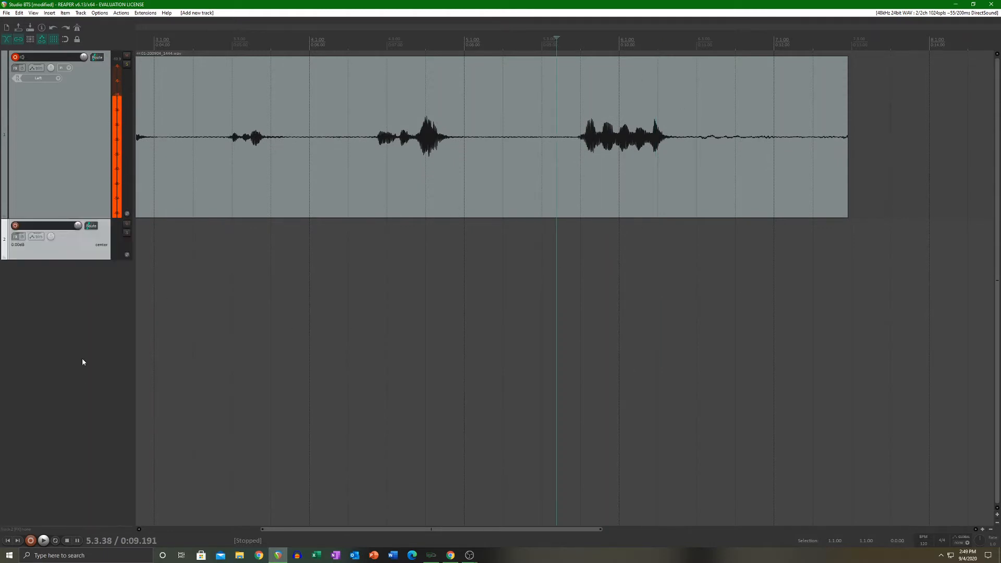
pyautogui.doubleClick(75, 417)
pyautogui.doubleClick(71, 451)
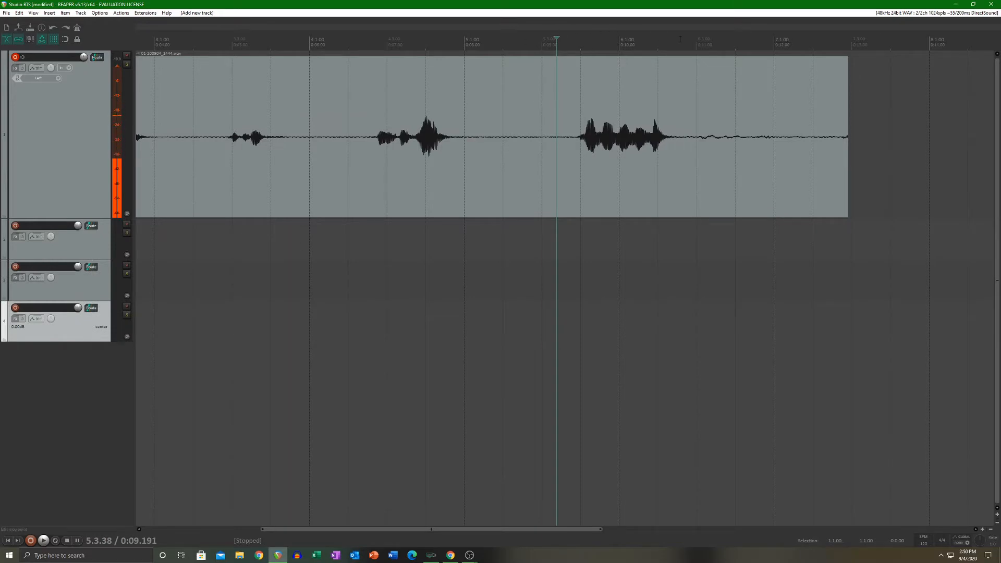
# Step: Reposition the edit cursor at several points along the timeline ruler, ending just after the fourth phrase
pyautogui.click(514, 39)
pyautogui.click(602, 41)
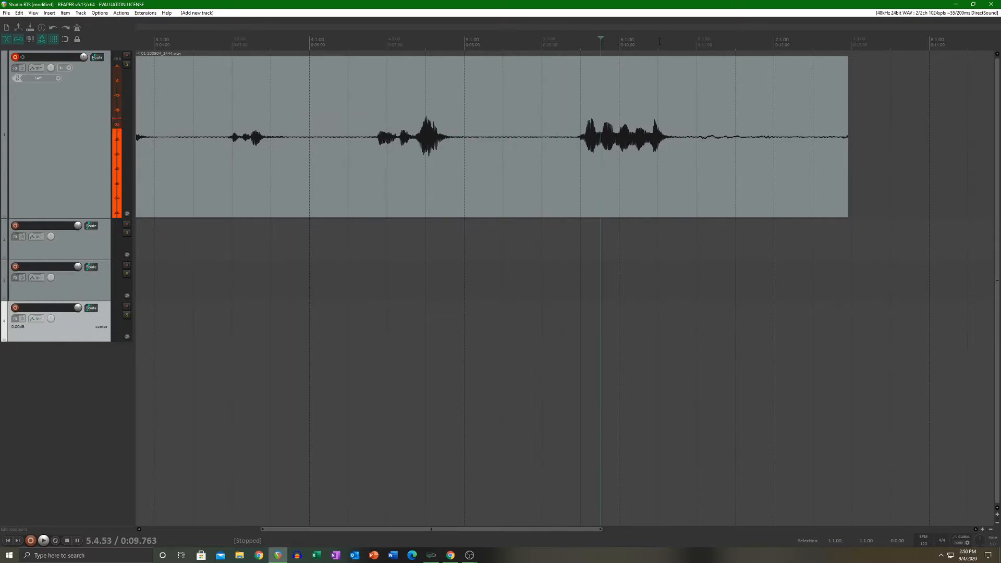
pyautogui.click(660, 41)
pyautogui.click(740, 41)
pyautogui.click(648, 45)
pyautogui.click(581, 42)
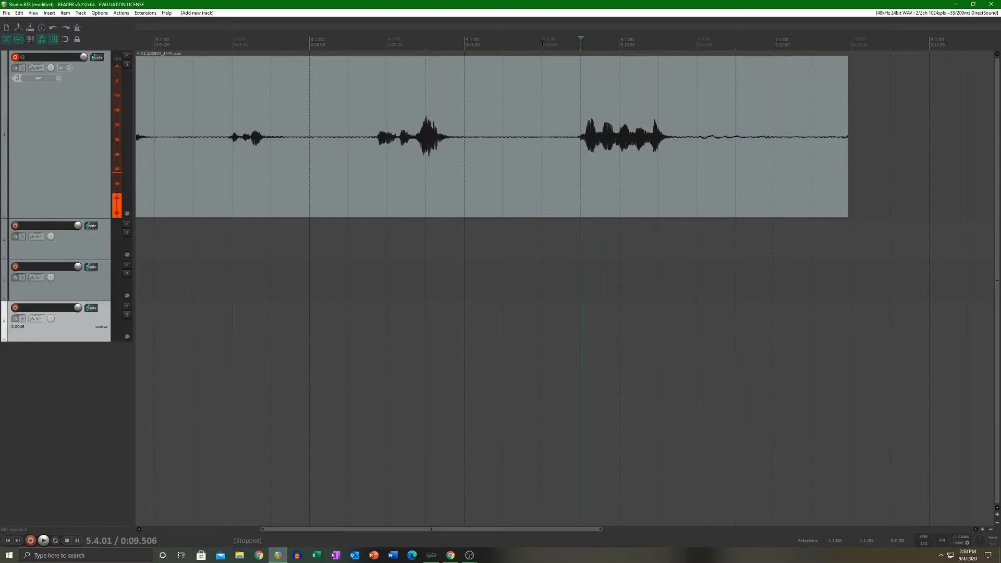
pyautogui.click(509, 42)
pyautogui.click(445, 41)
# Step: Mark and clear a time selection over the silence after the fourth phrase, and shift the edit cursor to 0:08.106
pyautogui.moveTo(446, 42); pyautogui.dragTo(505, 44)
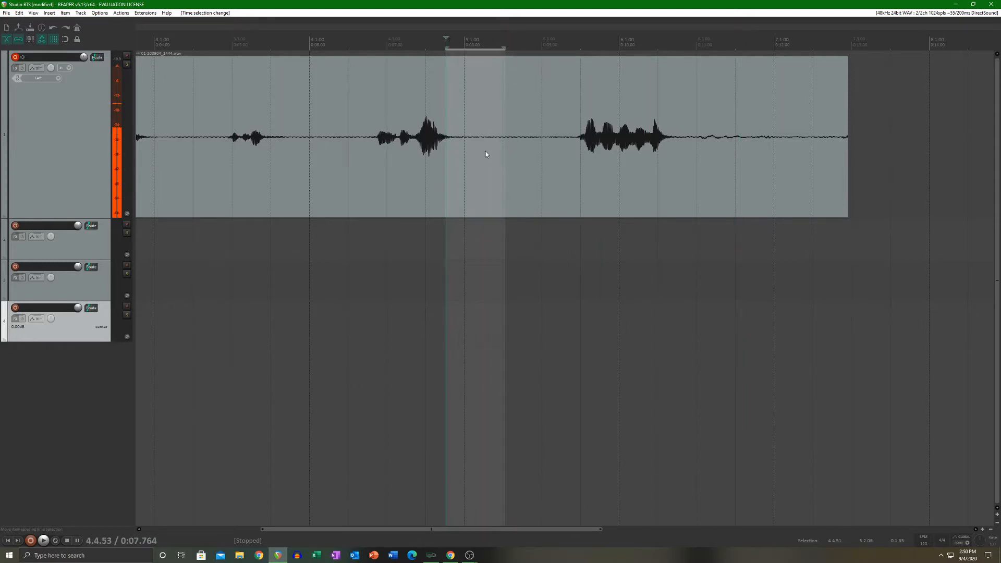
pyautogui.press('Escape')
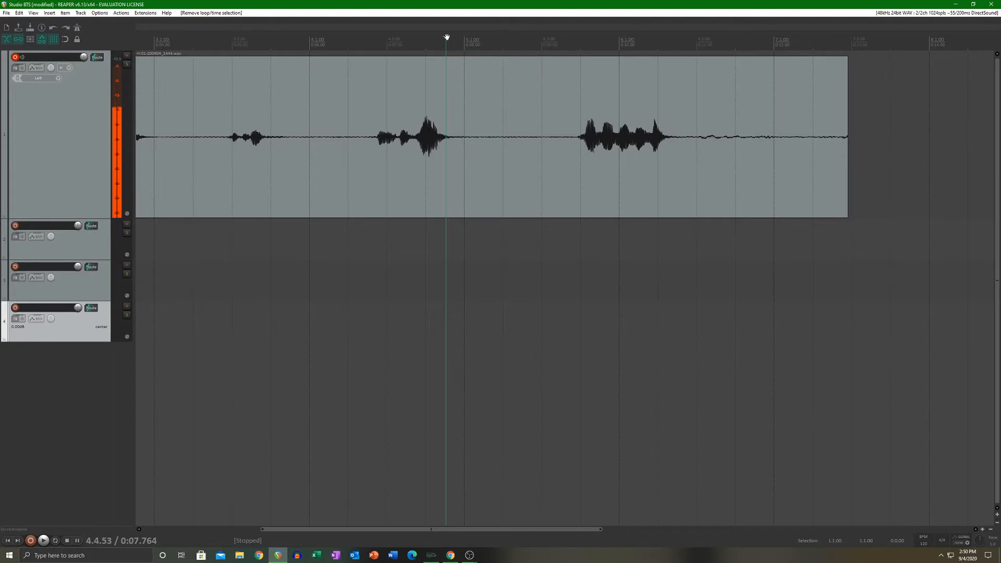
pyautogui.moveTo(447, 37); pyautogui.dragTo(473, 50)
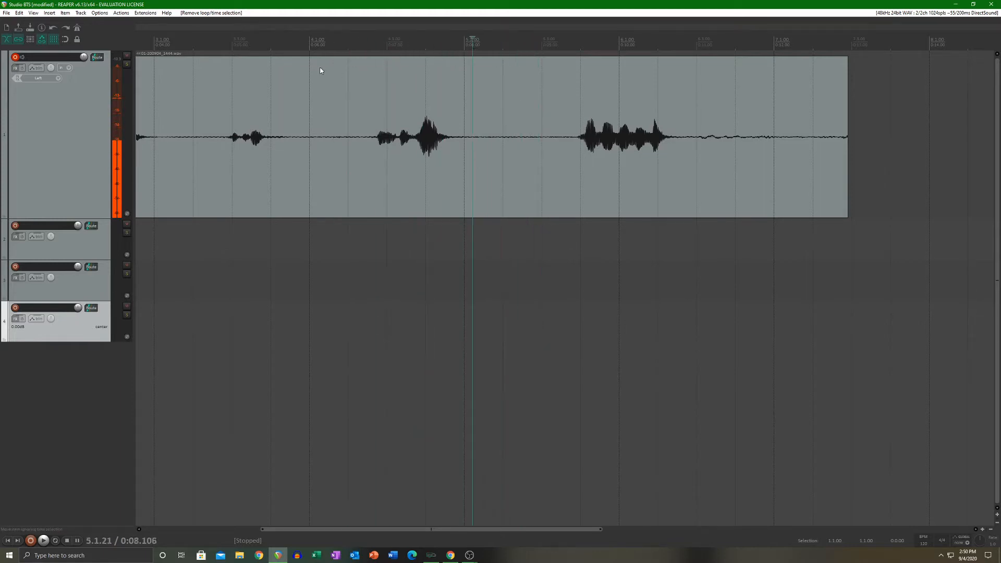
# Step: Remove the three empty tracks below the recorded track
pyautogui.press('Delete')
# Step: Split the recorded clip at about 0:09.464, just before the last phrase in the waveform
pyautogui.scroll(6, 619, 195)
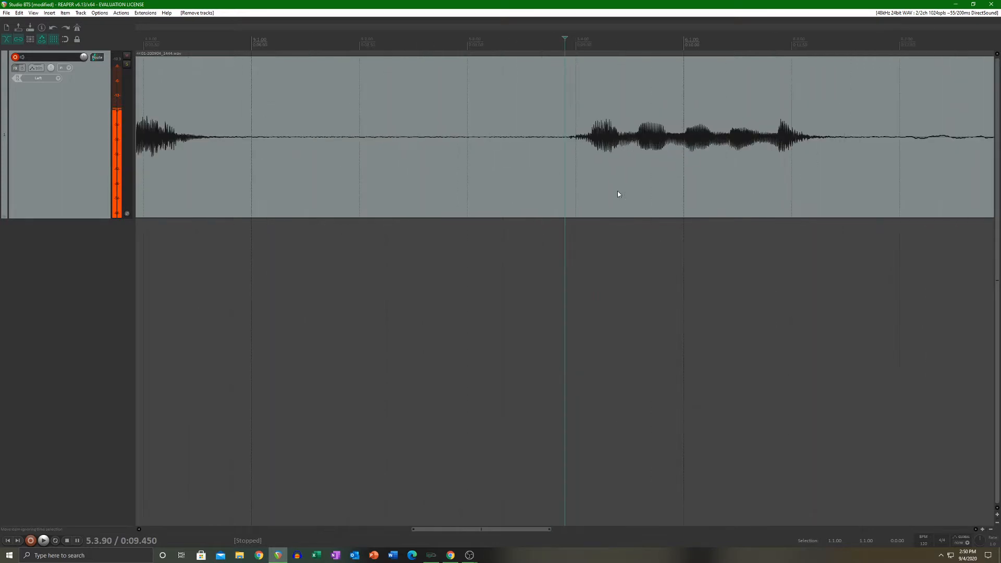
pyautogui.moveTo(521, 530); pyautogui.dragTo(547, 529)
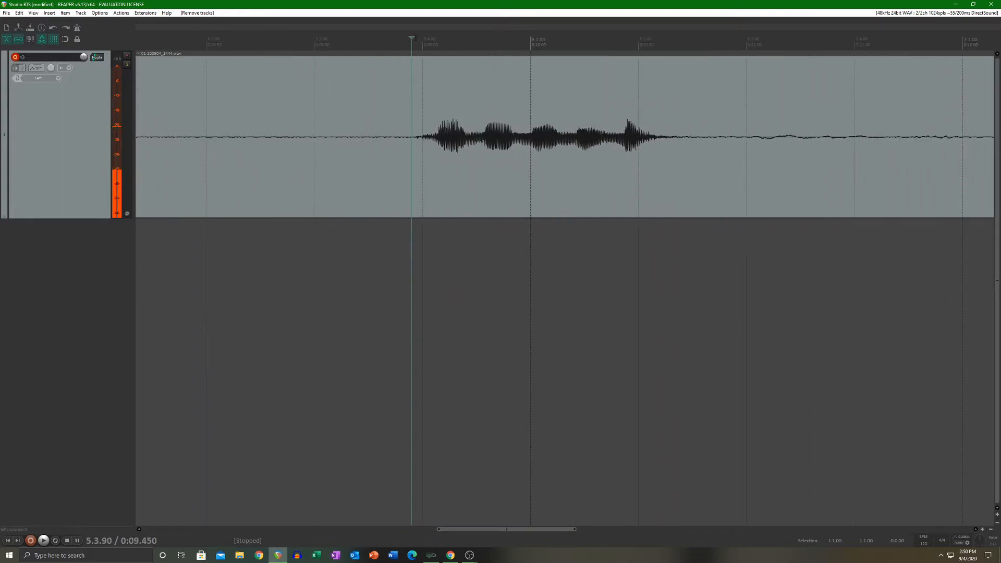
pyautogui.moveTo(415, 38); pyautogui.dragTo(415, 38)
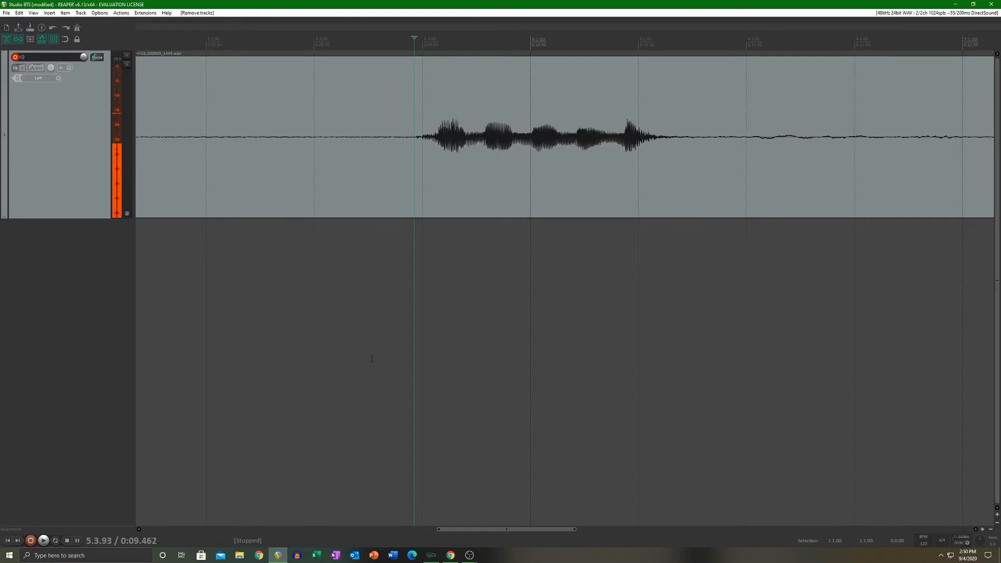
pyautogui.click(415, 143)
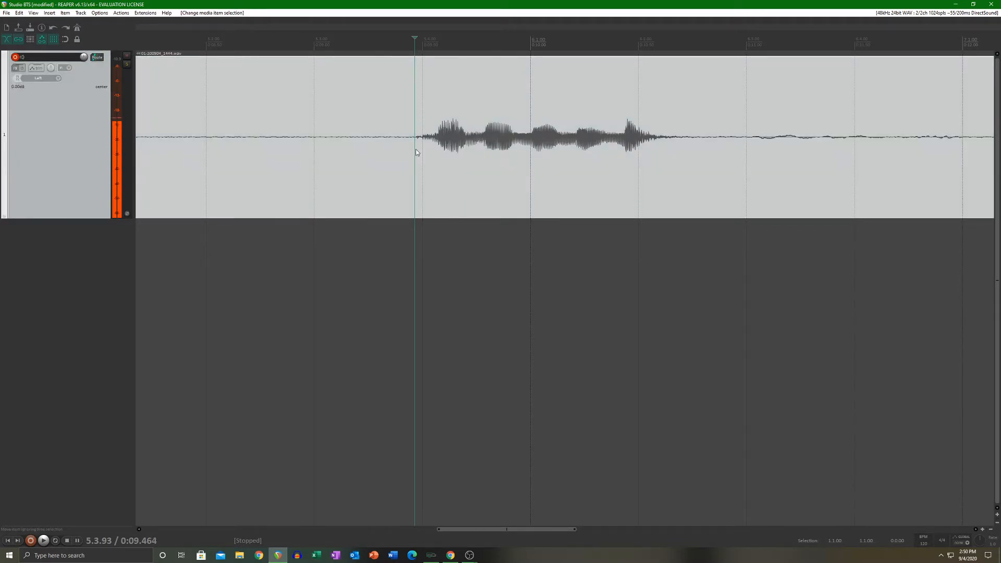
pyautogui.press('s')
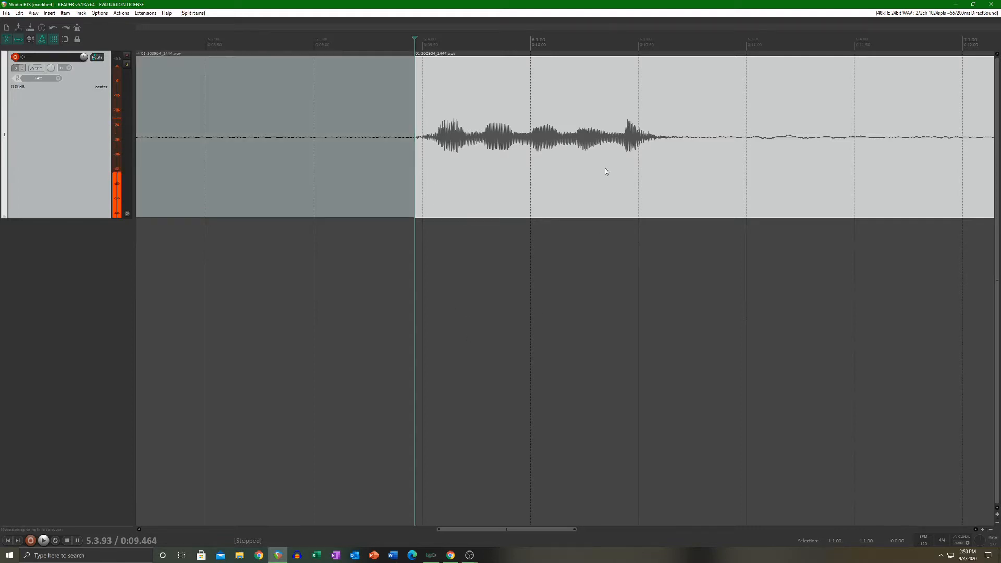
# Step: Split the clip again at about 0:10.767, just after the last phrase
pyautogui.click(686, 44)
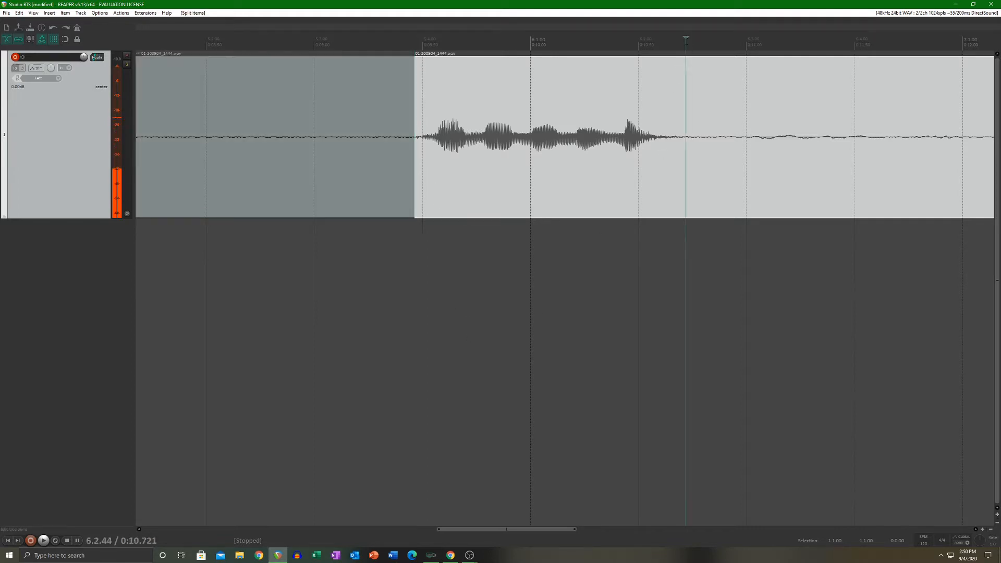
pyautogui.moveTo(689, 38); pyautogui.dragTo(696, 39)
pyautogui.press('s')
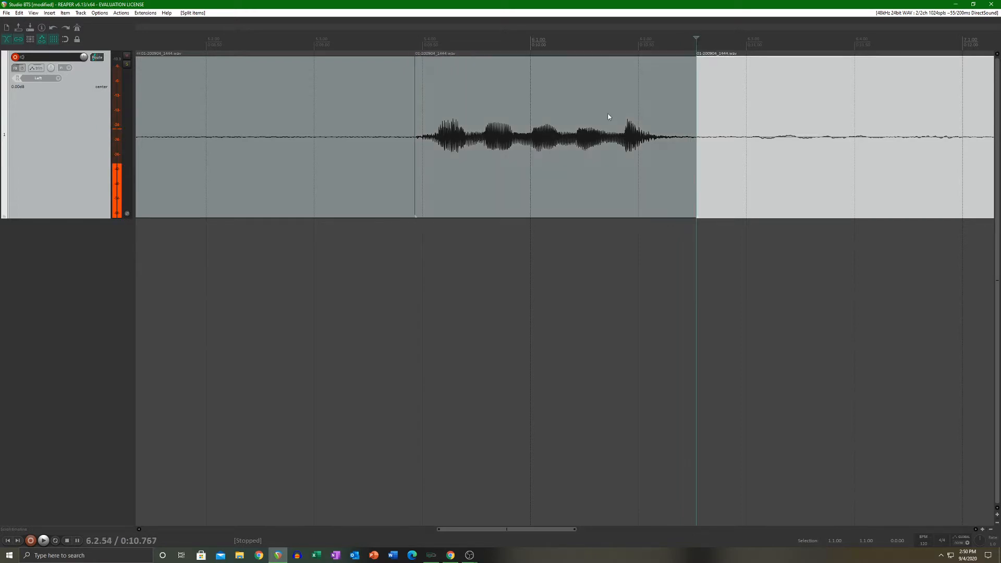
# Step: Add a second track and move the split-out clip with the last phrase onto it
pyautogui.click(537, 160)
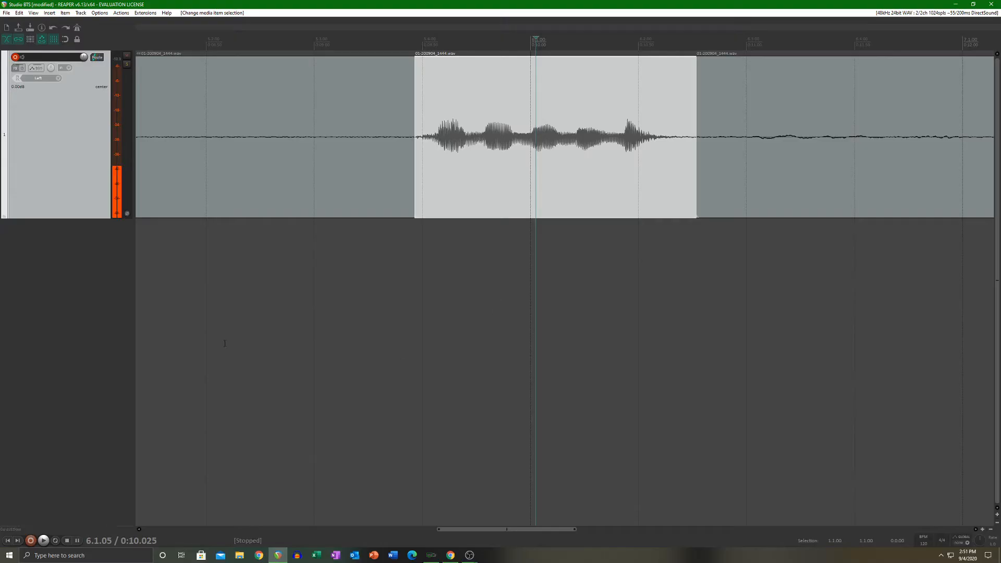
pyautogui.doubleClick(70, 353)
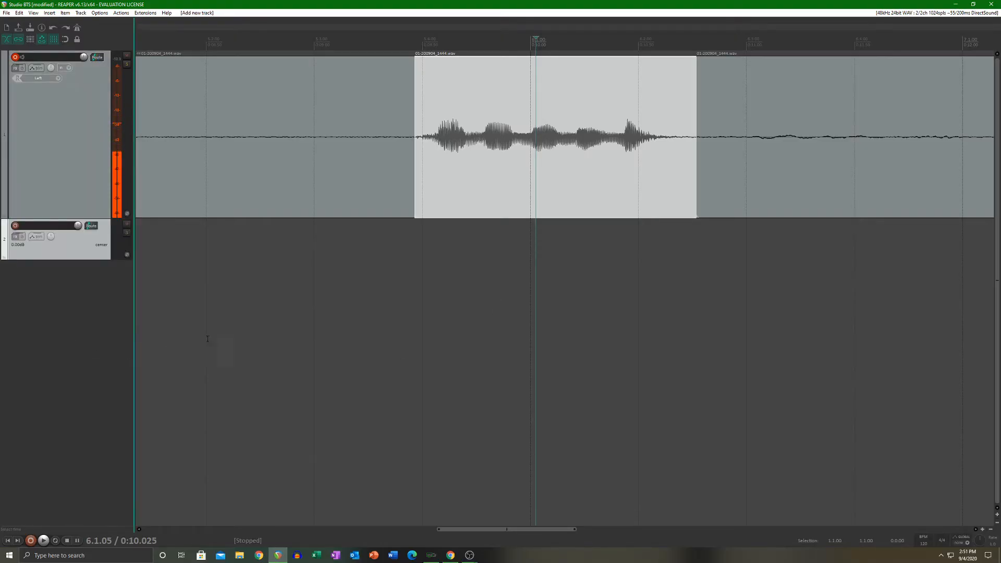
pyautogui.moveTo(569, 108); pyautogui.dragTo(320, 245)
pyautogui.scroll(-5, 379, 247)
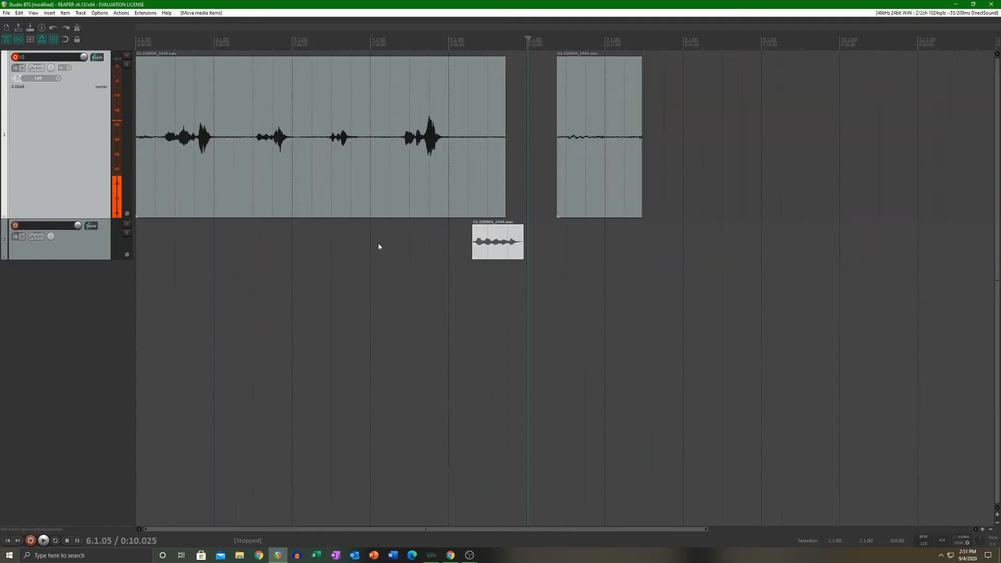
# Step: Move the second track's clip to 0:00.000 and shift the long clip on the first track to start at about 1.1 seconds
pyautogui.moveTo(495, 242); pyautogui.dragTo(154, 253)
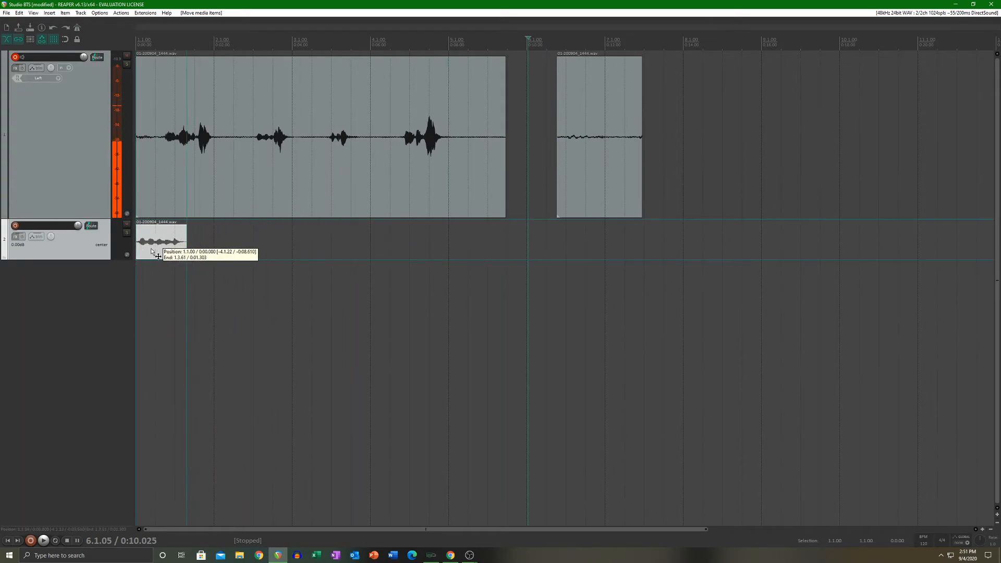
pyautogui.scroll(3, 231, 240)
pyautogui.scroll(-4, 231, 241)
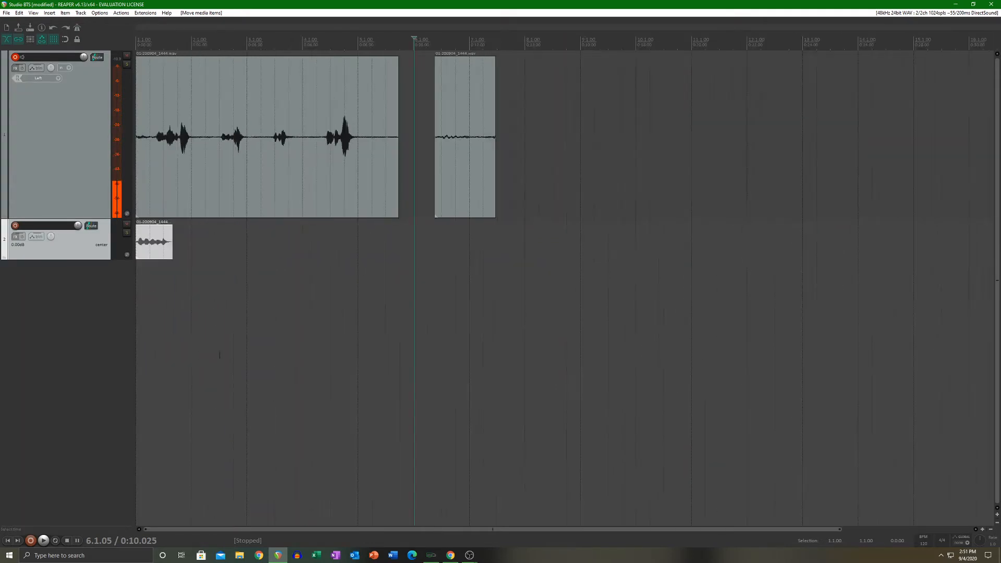
pyautogui.click(8, 541)
pyautogui.scroll(5, 219, 188)
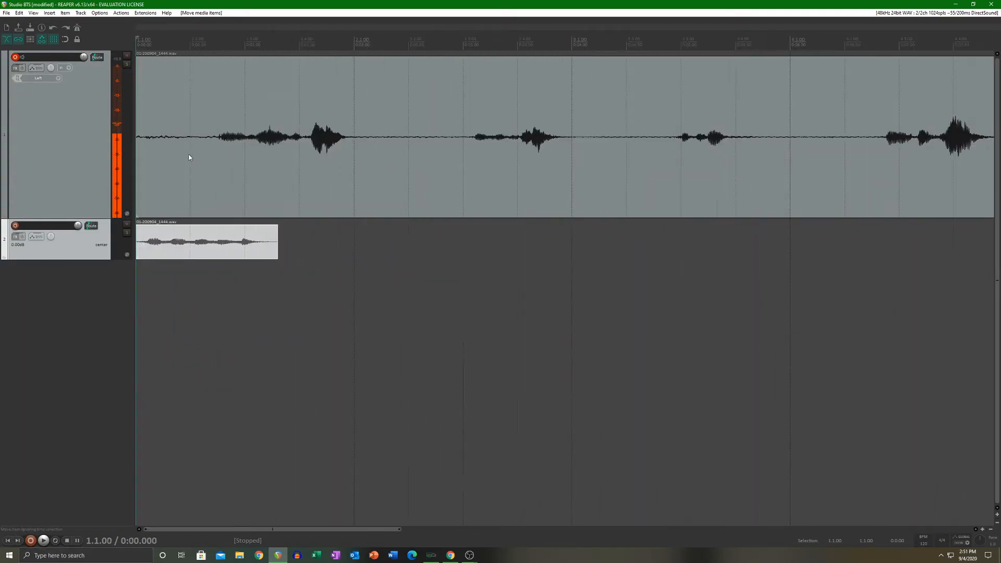
pyautogui.moveTo(191, 156); pyautogui.dragTo(313, 163)
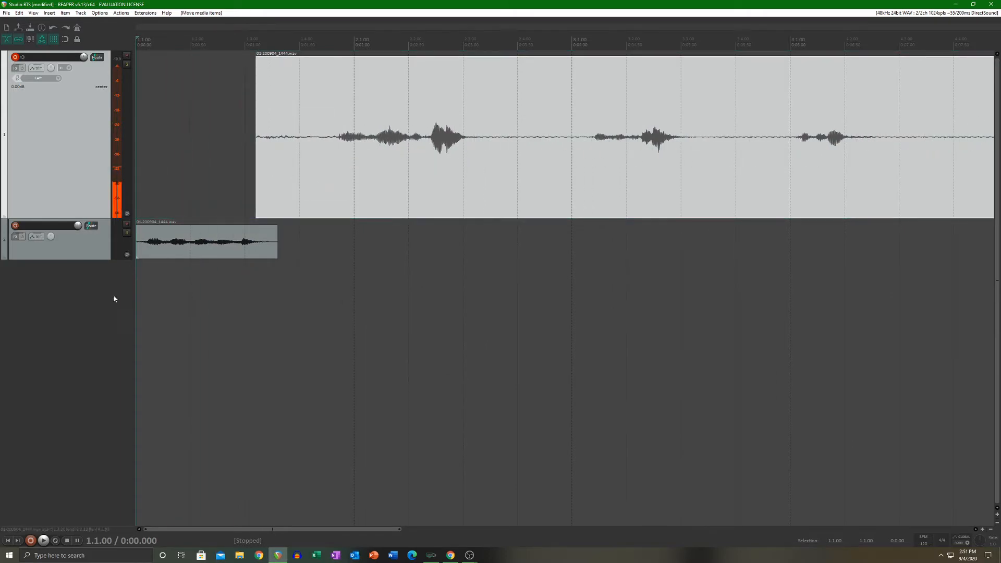
# Step: Disarm recording on the first track and play the arrangement from the beginning
pyautogui.click(17, 58)
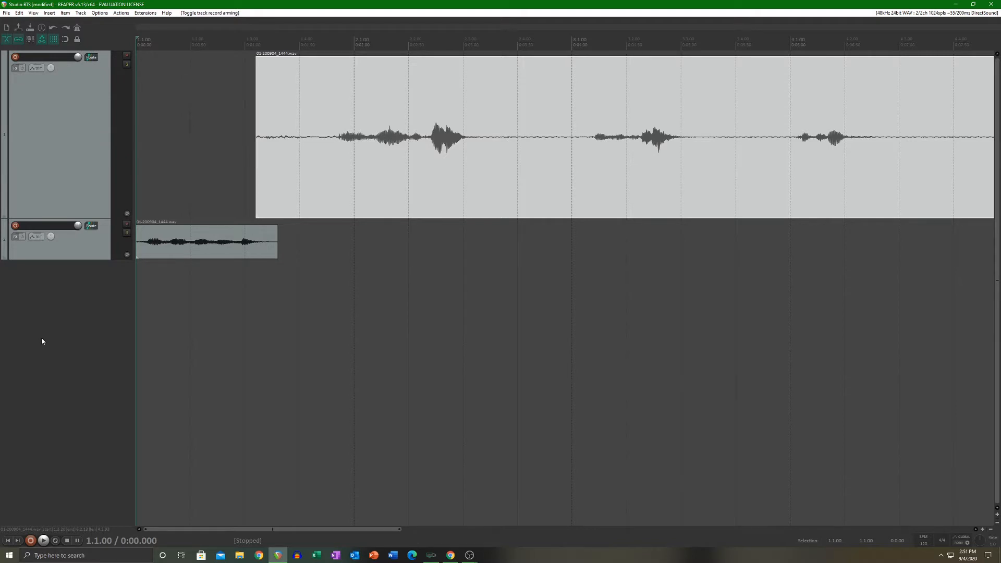
pyautogui.press('space')
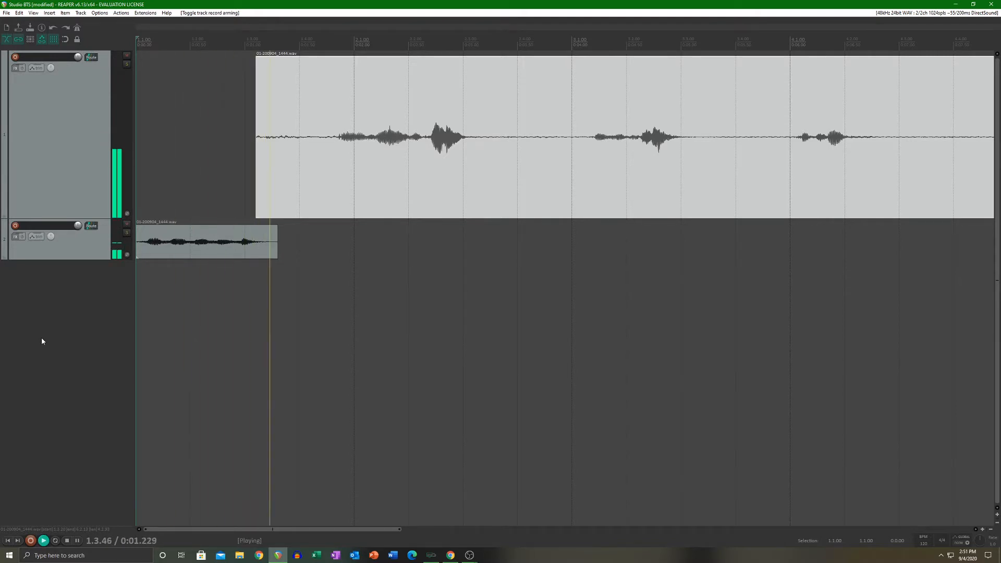
pyautogui.press('space')
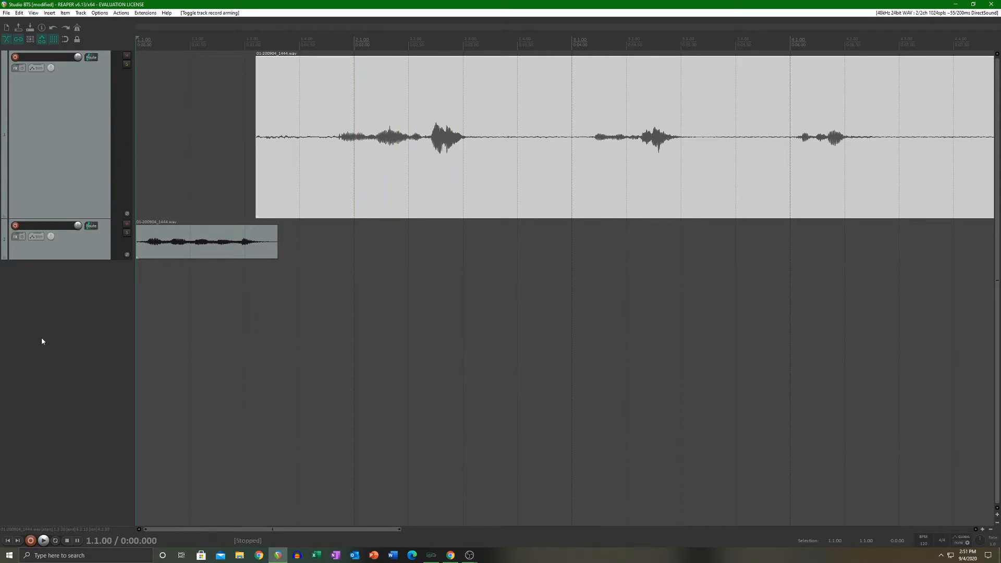
# Step: Move the second track's clip to about 4.2 seconds and the long clip on the first track back to the project start
pyautogui.moveTo(197, 240); pyautogui.dragTo(654, 235)
pyautogui.moveTo(617, 167); pyautogui.dragTo(459, 220)
pyautogui.scroll(-4, 443, 229)
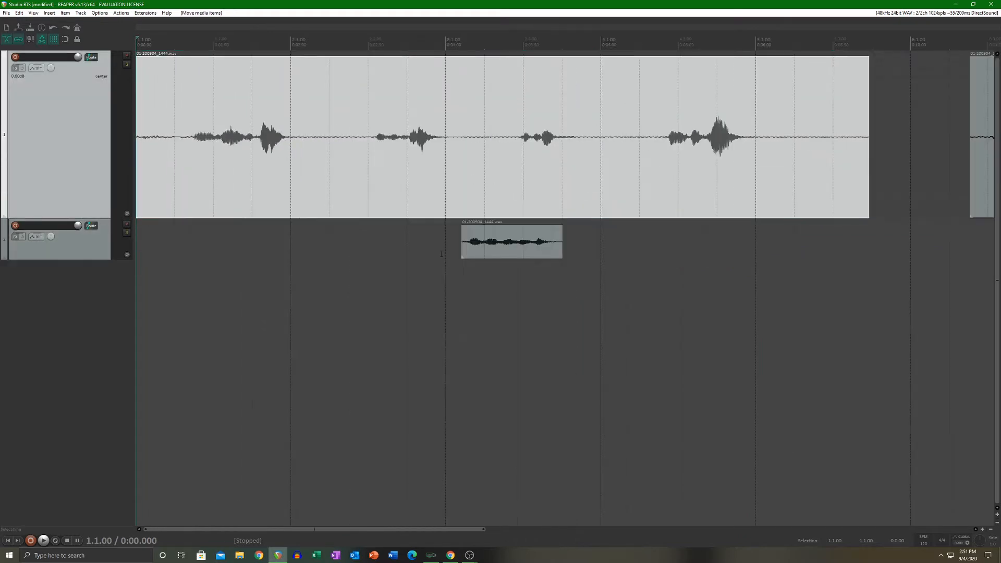
# Step: Split the long clip on the first track just before each of its four phrases
pyautogui.click(170, 159)
pyautogui.press('s')
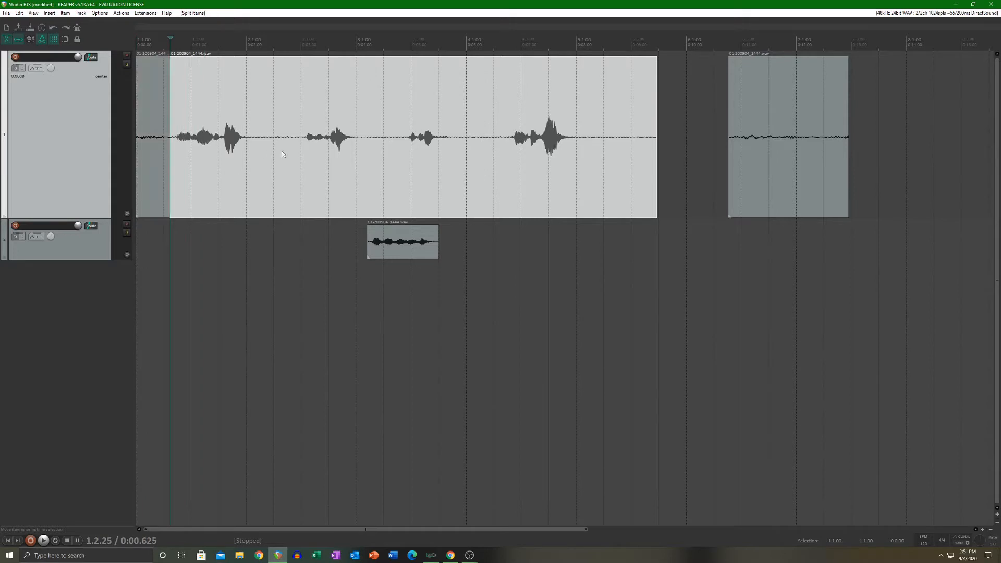
pyautogui.click(301, 154)
pyautogui.press('s')
pyautogui.click(404, 165)
pyautogui.press('s')
pyautogui.click(513, 165)
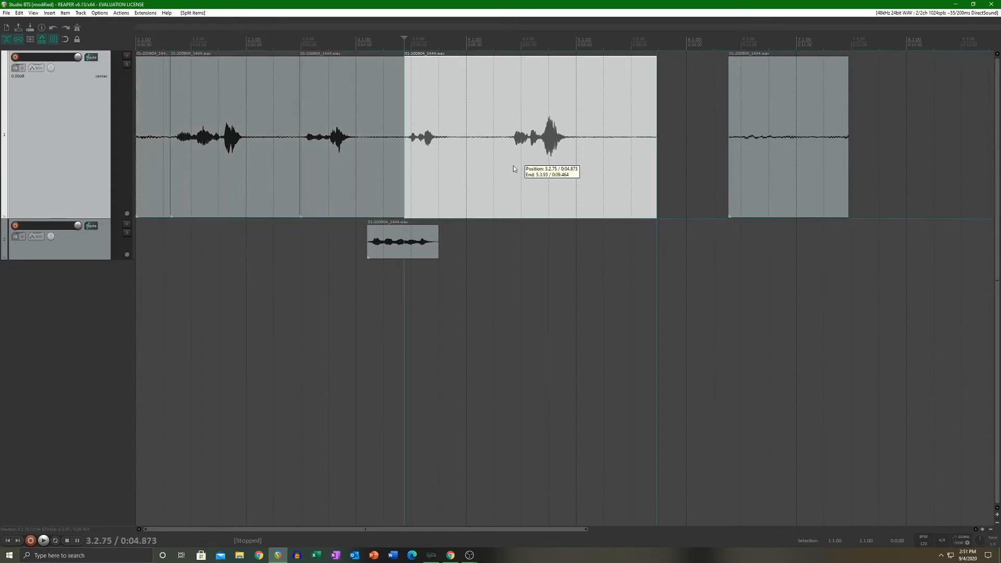
pyautogui.press('s')
# Step: Split the clip at about 0:08.070, after the fourth phrase, and delete the silent piece that follows
pyautogui.click(581, 175)
pyautogui.press('s')
pyautogui.moveTo(643, 165)
pyautogui.mouseDown()
pyautogui.moveTo(676, 152)
pyautogui.moveTo(659, 160)
pyautogui.mouseUp()
pyautogui.press('Delete')
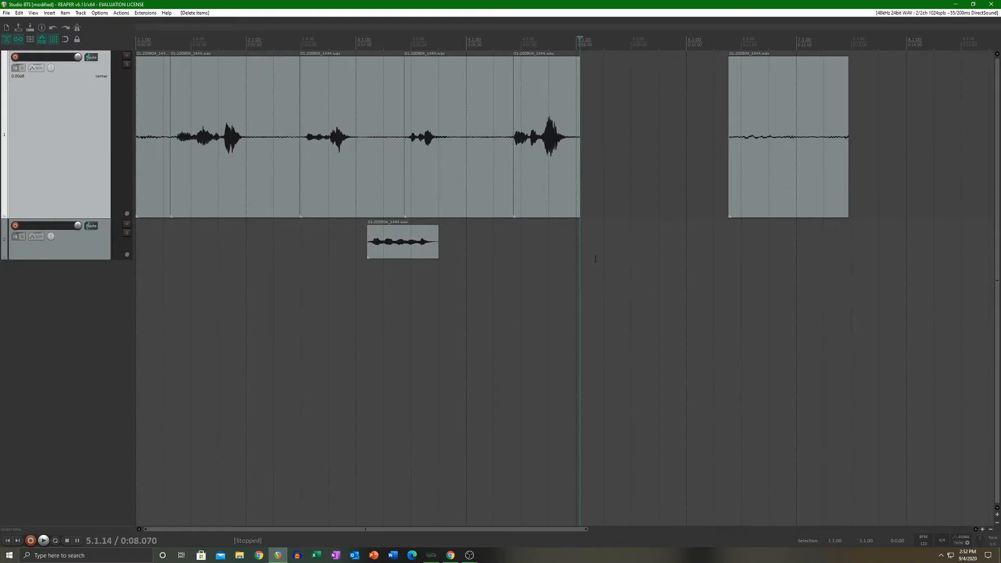
# Step: Undo the deletion of the silent piece and all the splits made between the four phrases of the long clip
pyautogui.hotkey('ctrl', 'z')
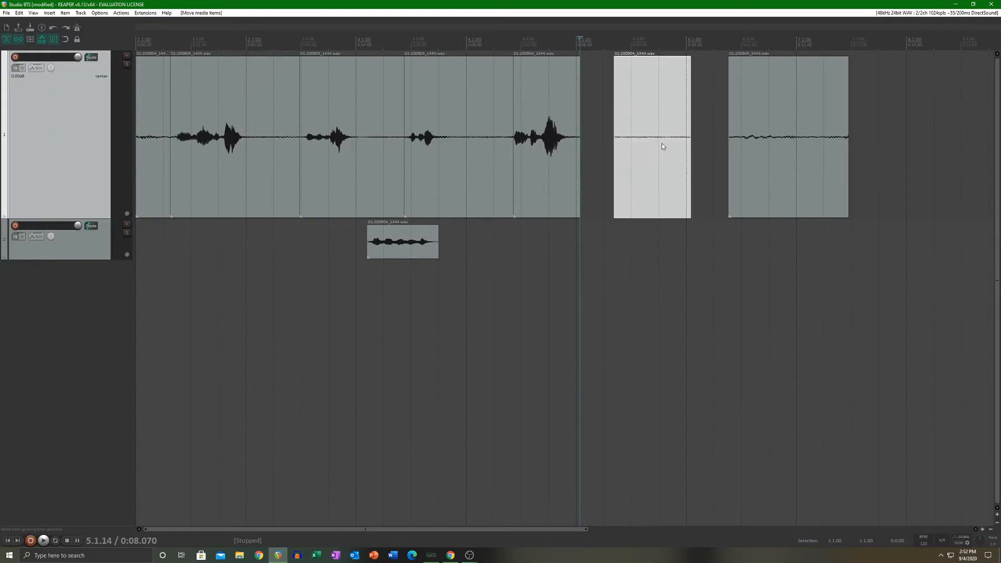
pyautogui.moveTo(661, 147); pyautogui.dragTo(627, 154)
pyautogui.hotkey('ctrl', 'z')
pyautogui.hotkey('ctrl', 'shift', 'z')
pyautogui.hotkey('ctrl', 'z')
pyautogui.hotkey('ctrl', 'z')
pyautogui.hotkey('ctrl', 'z')
pyautogui.hotkey('ctrl', 'z')
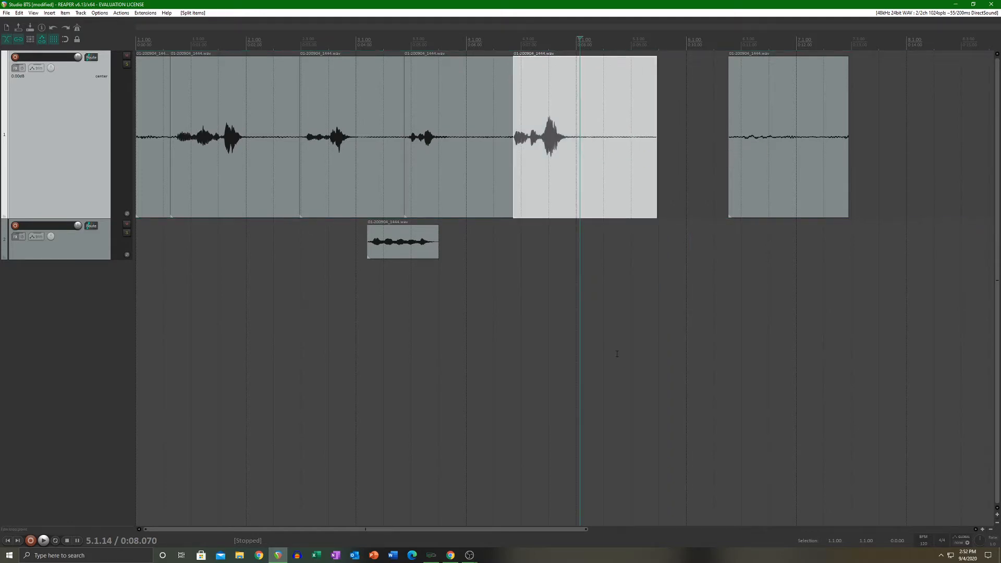
pyautogui.hotkey('ctrl', 'z')
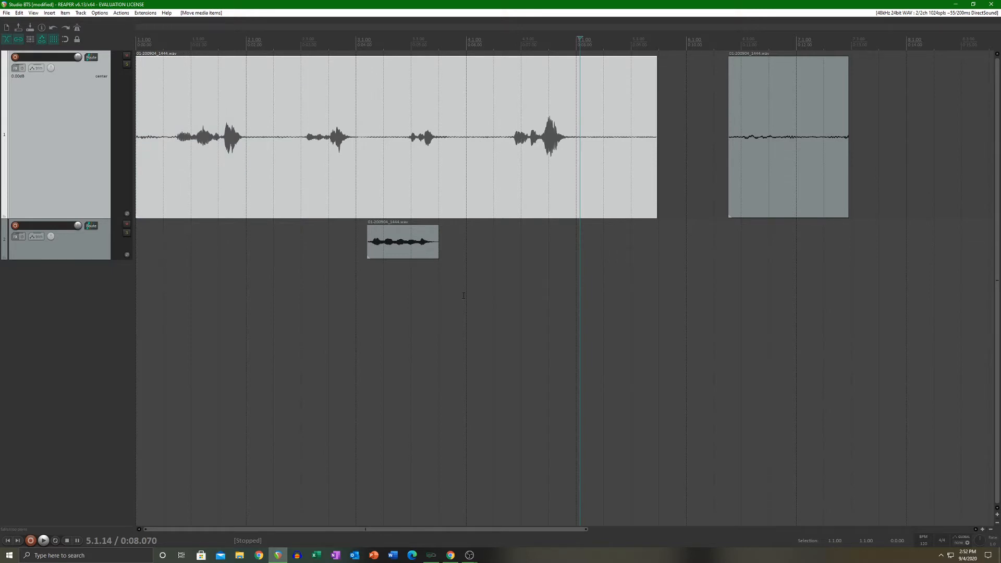
# Step: Undo the timeline moves of the clips on both tracks and the record disarm of the first track
pyautogui.hotkey('ctrl', 'z')
pyautogui.hotkey('ctrl', 'z')
pyautogui.hotkey('ctrl', 'z')
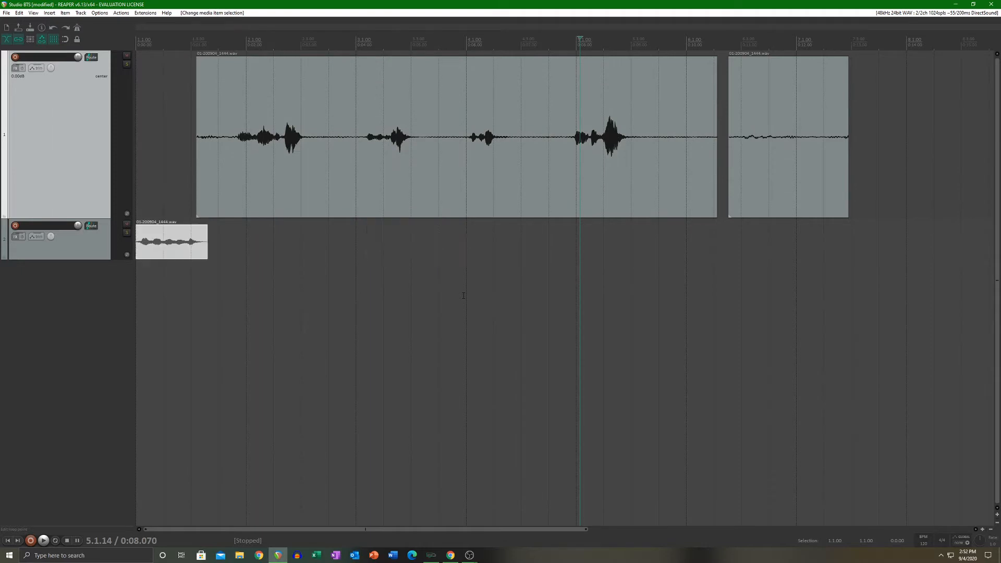
pyautogui.hotkey('ctrl', 'z')
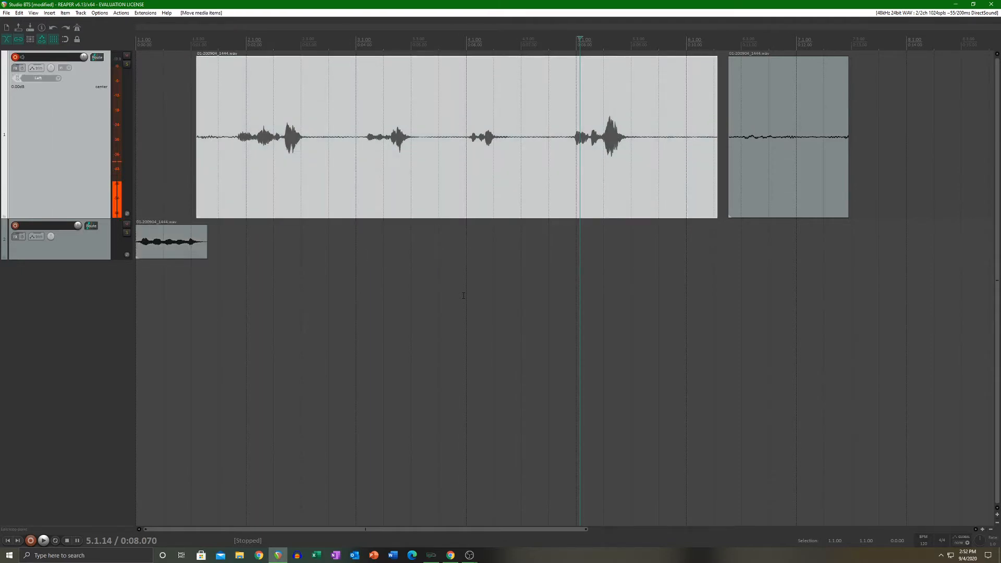
pyautogui.hotkey('ctrl', 'z')
# Step: Undo the fifth phrase's transfer to the second track, that track's creation and the two splits around the phrase
pyautogui.hotkey('ctrl', 'z')
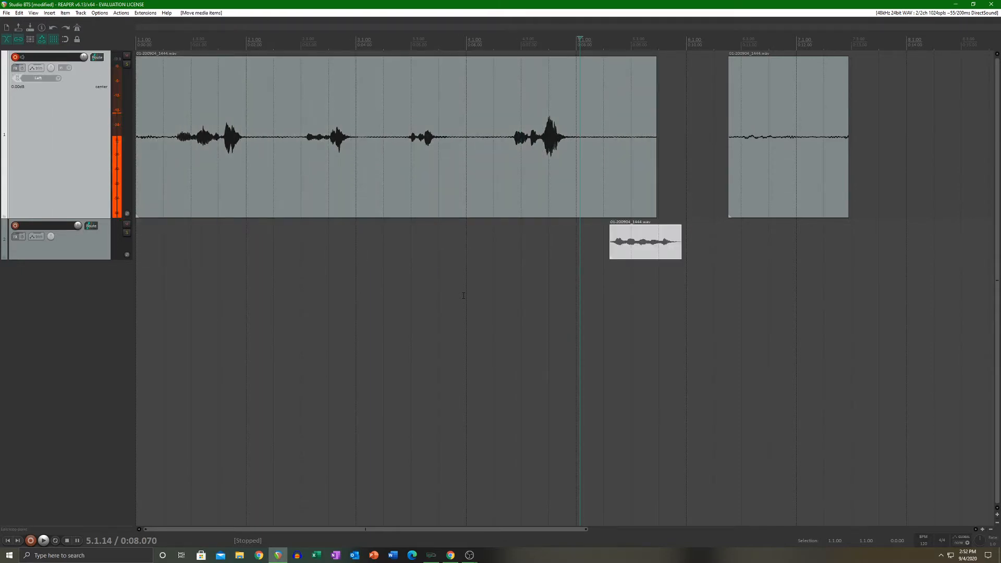
pyautogui.hotkey('ctrl', 'z')
pyautogui.hotkey('ctrl', 'z')
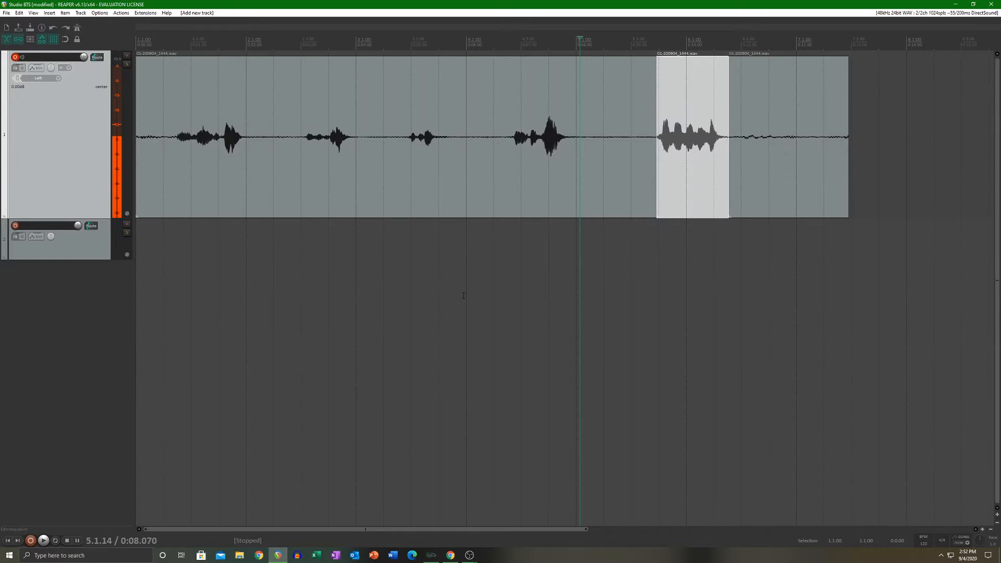
pyautogui.hotkey('ctrl', 'z')
pyautogui.hotkey('ctrl', 'z')
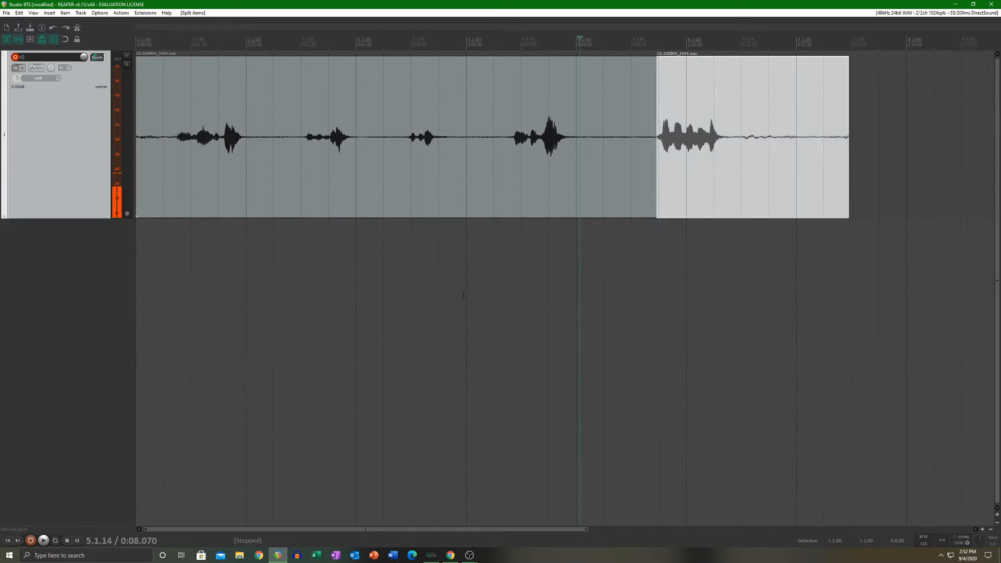
pyautogui.hotkey('ctrl', 'z')
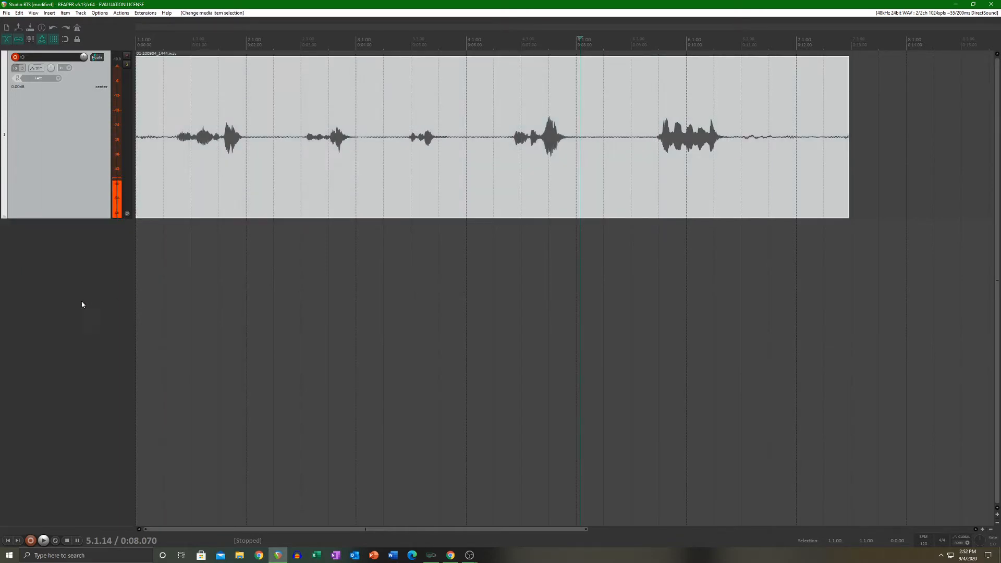
# Step: Return to the project start, move the whole clip to start at about 0:00.282, and disarm recording on its track
pyautogui.click(96, 325)
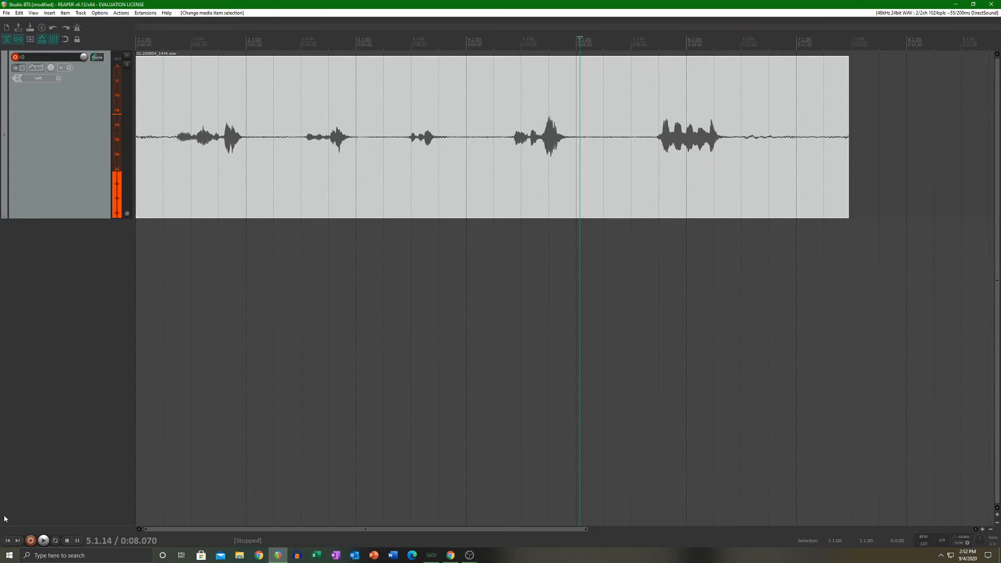
pyautogui.click(8, 541)
pyautogui.scroll(5, 251, 290)
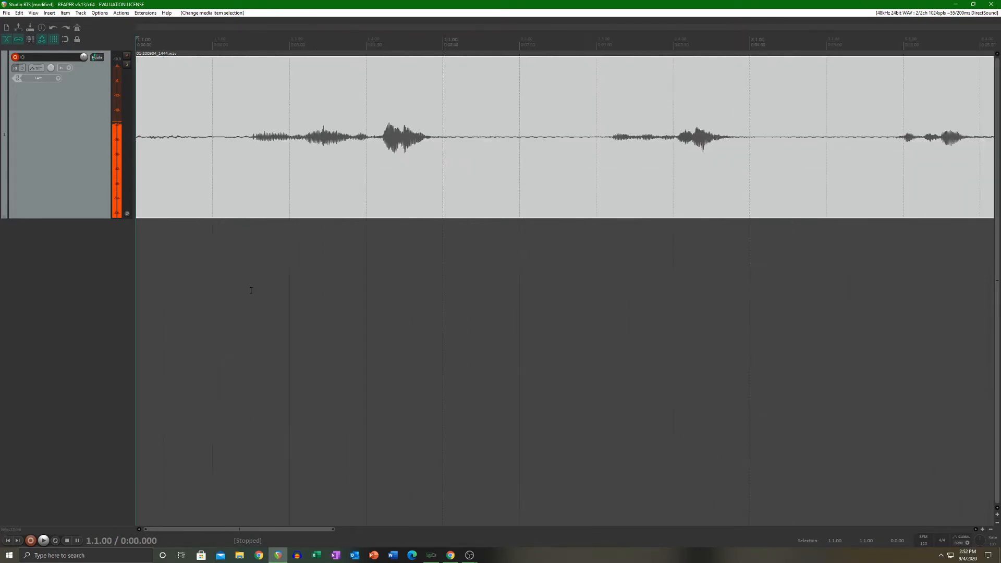
pyautogui.scroll(2, 272, 260)
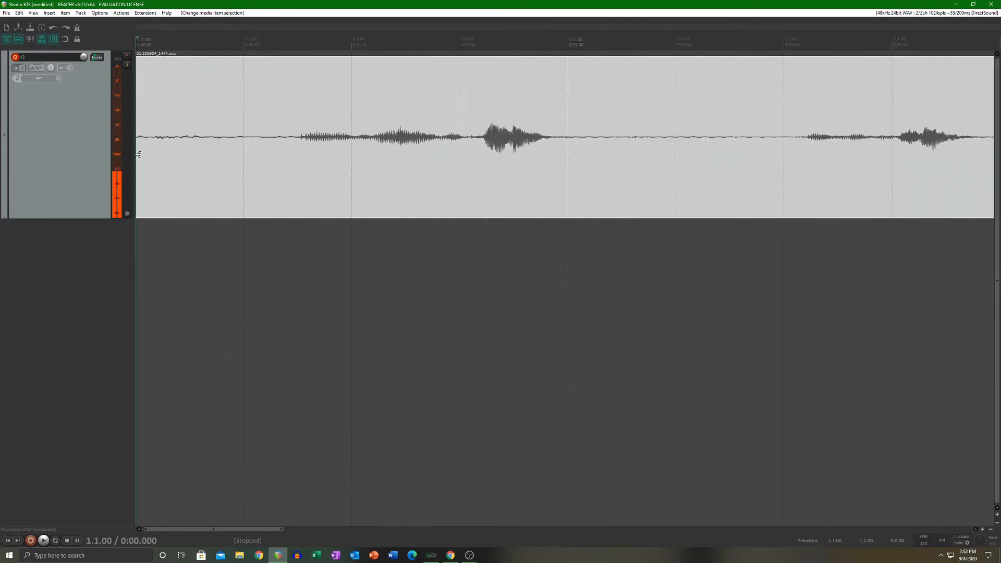
pyautogui.moveTo(174, 166); pyautogui.dragTo(233, 174)
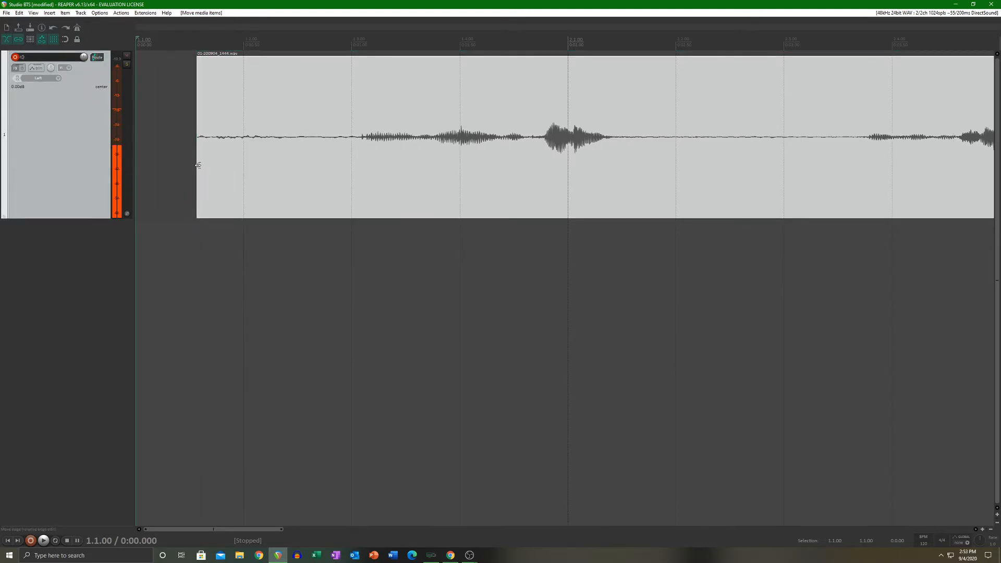
pyautogui.click(15, 57)
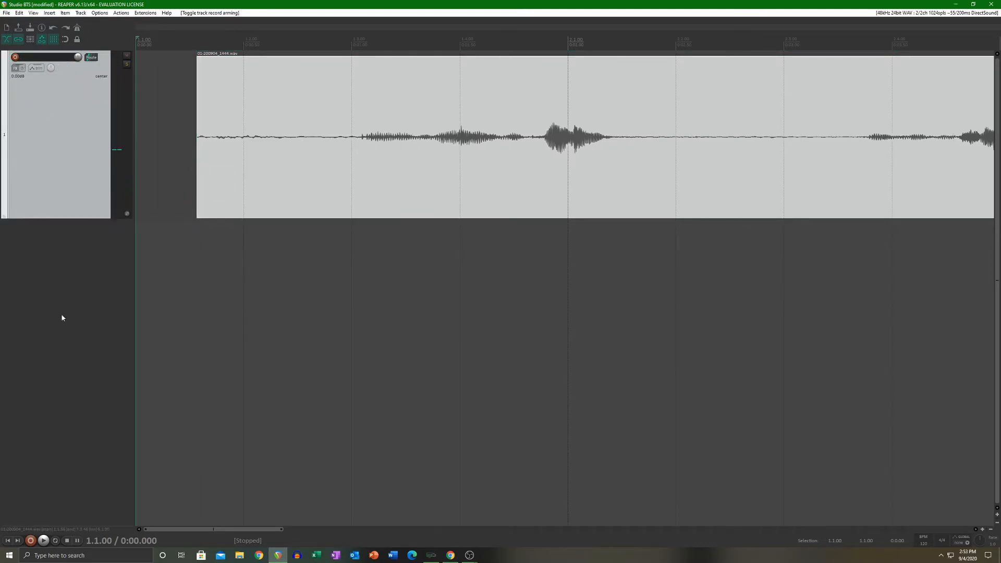
# Step: Trim the clip's edges to just before the first phrase and just after the last phrase to remove the outer silence
pyautogui.click(199, 168)
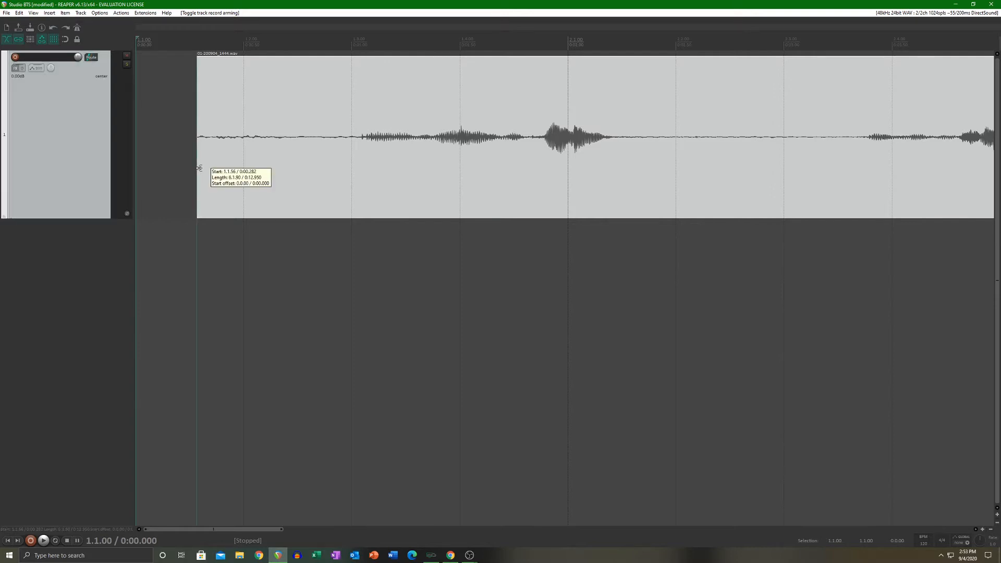
pyautogui.moveTo(199, 168); pyautogui.dragTo(329, 217)
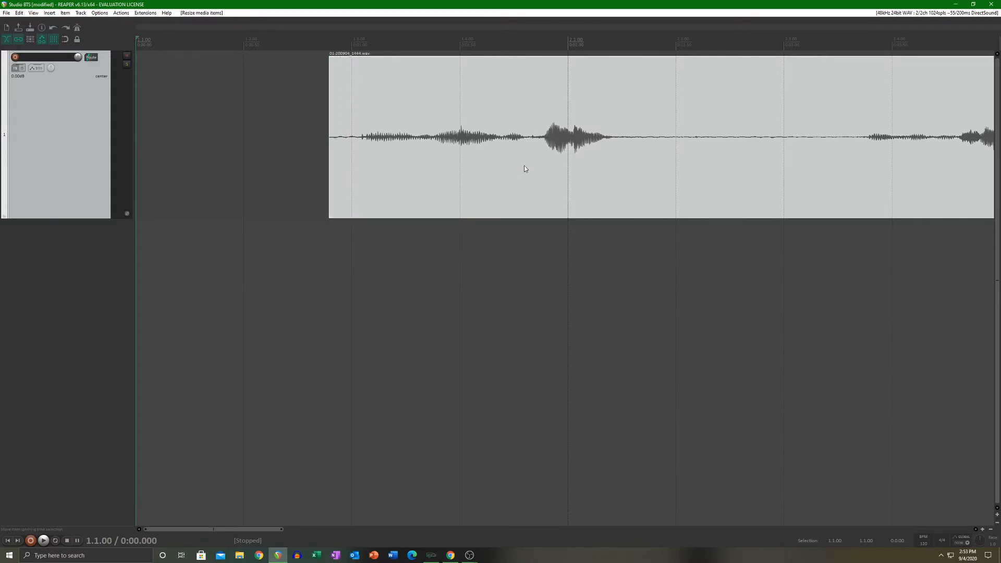
pyautogui.scroll(-5, 524, 165)
pyautogui.click(641, 179)
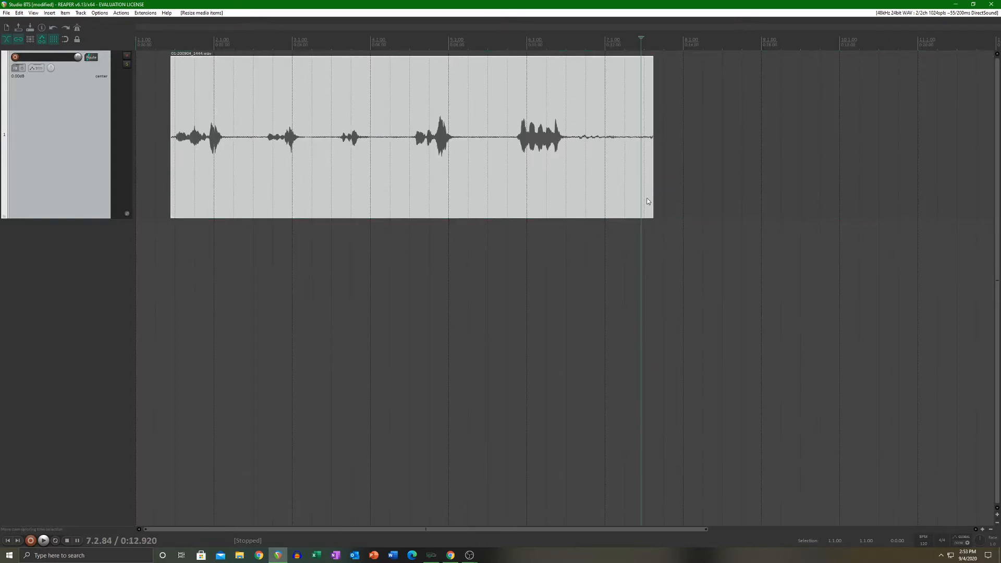
pyautogui.scroll(4, 626, 167)
pyautogui.moveTo(611, 153); pyautogui.dragTo(280, 177)
pyautogui.scroll(-5, 331, 190)
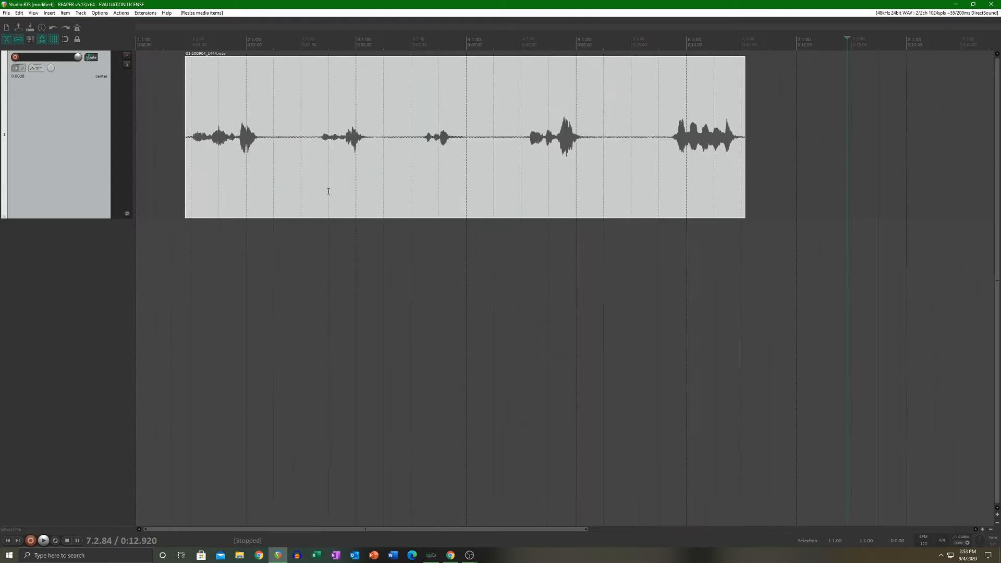
# Step: Split the clip at about 0:02.725, in the silence between the first and second phrases
pyautogui.scroll(1, 329, 192)
pyautogui.scroll(-1, 328, 191)
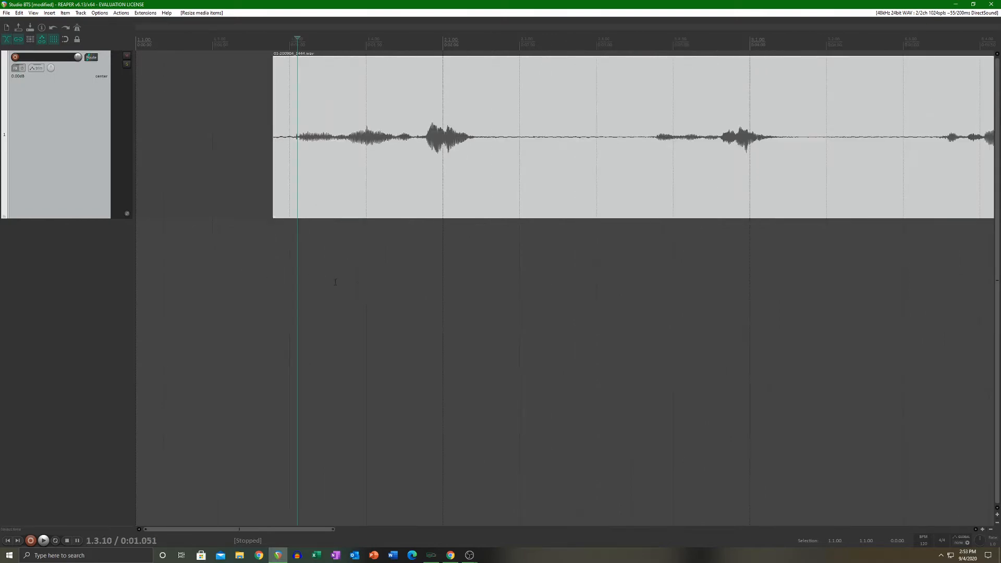
pyautogui.scroll(-1, 397, 278)
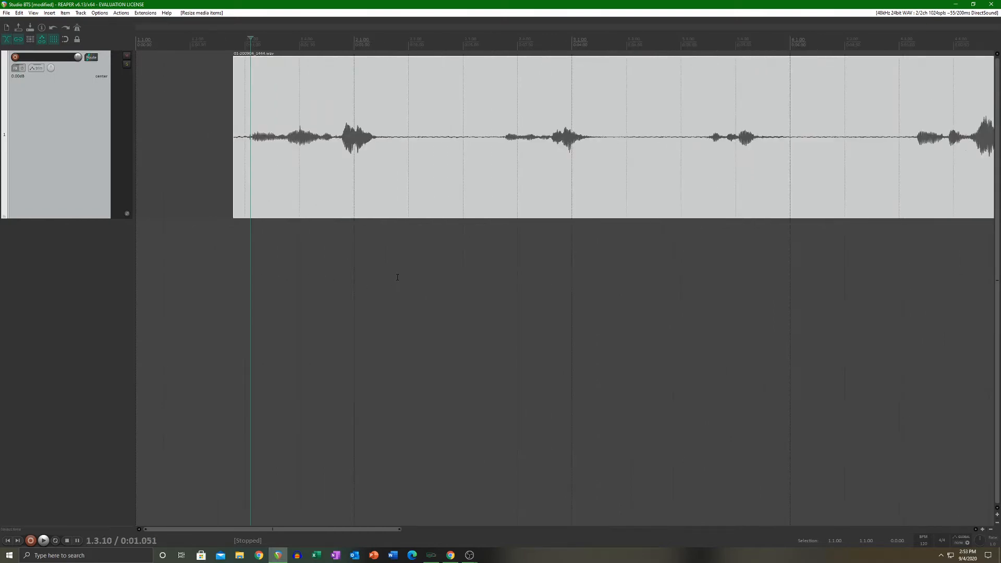
pyautogui.click(433, 155)
pyautogui.press('s')
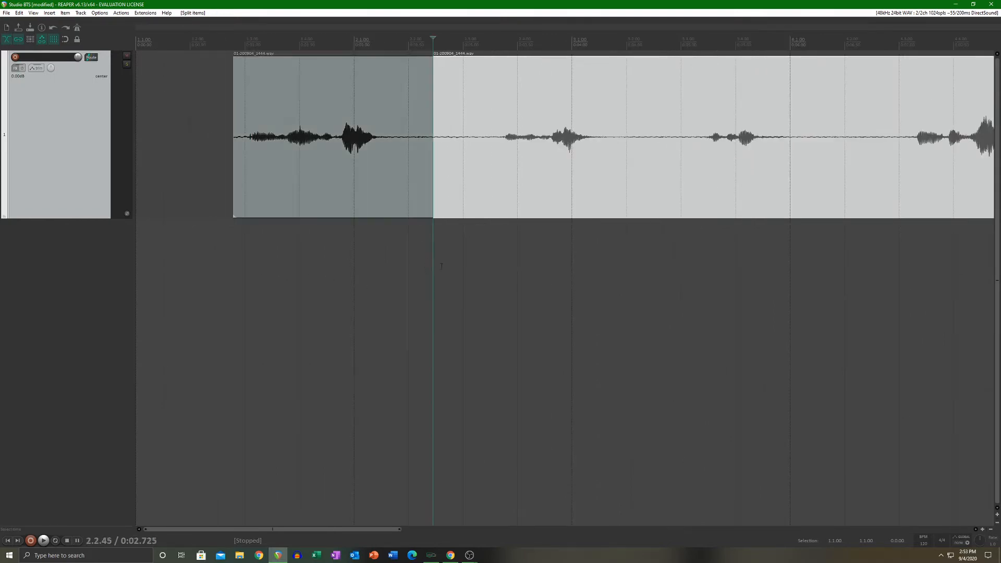
# Step: Overlap the later piece with the end of the first piece to form a crossfade, and move it back to the split point
pyautogui.scroll(5, 480, 193)
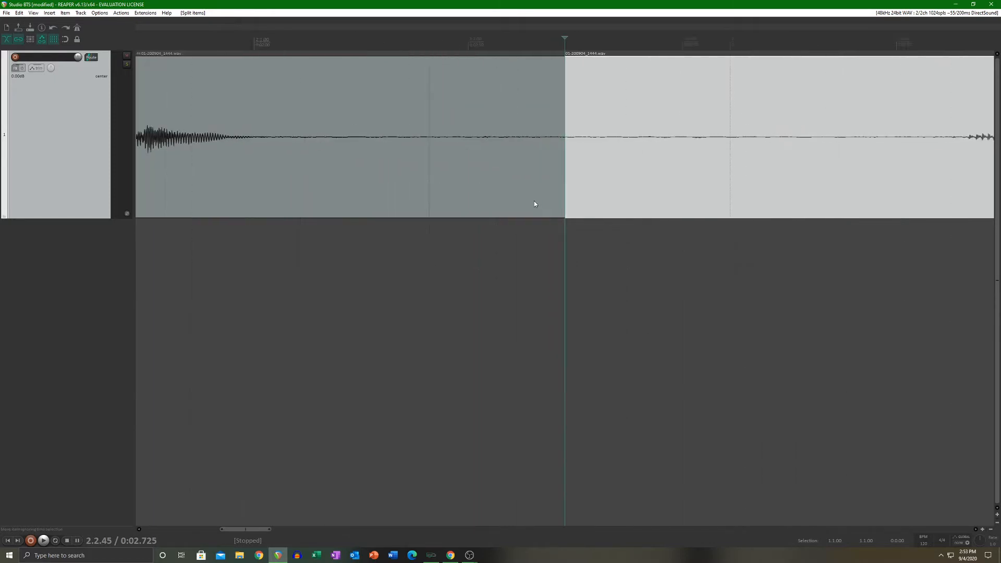
pyautogui.scroll(-2, 509, 196)
pyautogui.moveTo(705, 174); pyautogui.dragTo(605, 176)
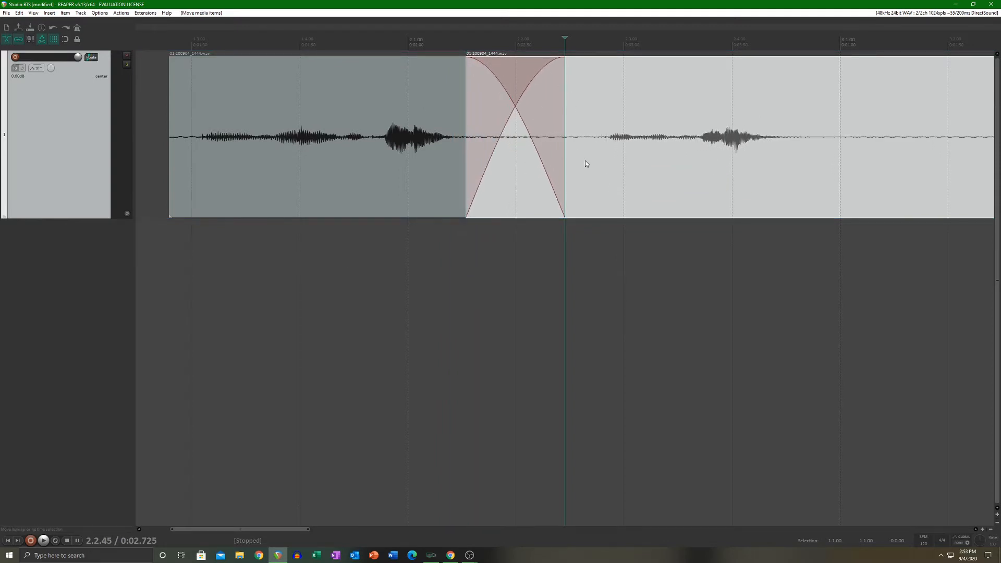
pyautogui.moveTo(585, 164); pyautogui.dragTo(695, 170)
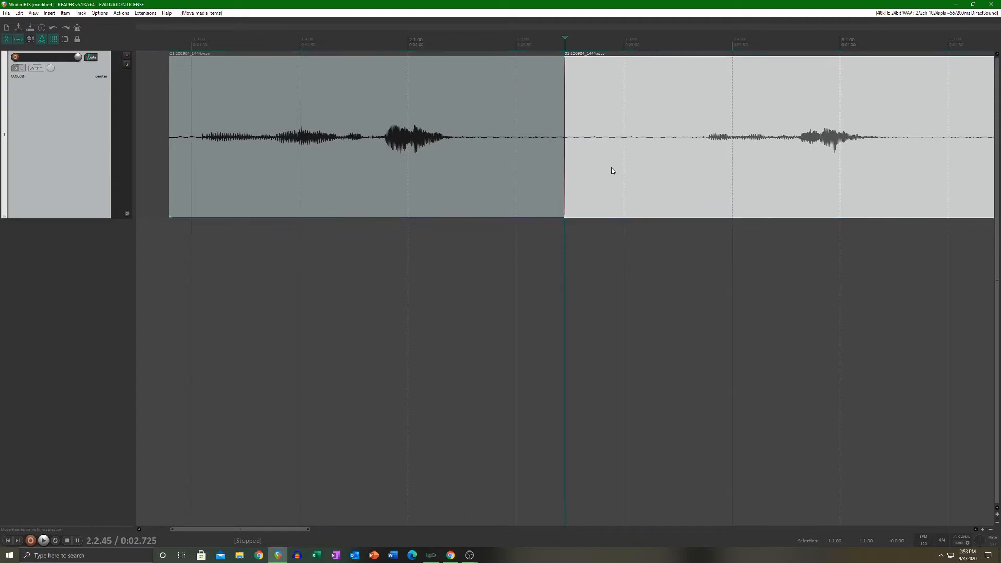
pyautogui.scroll(5, 613, 171)
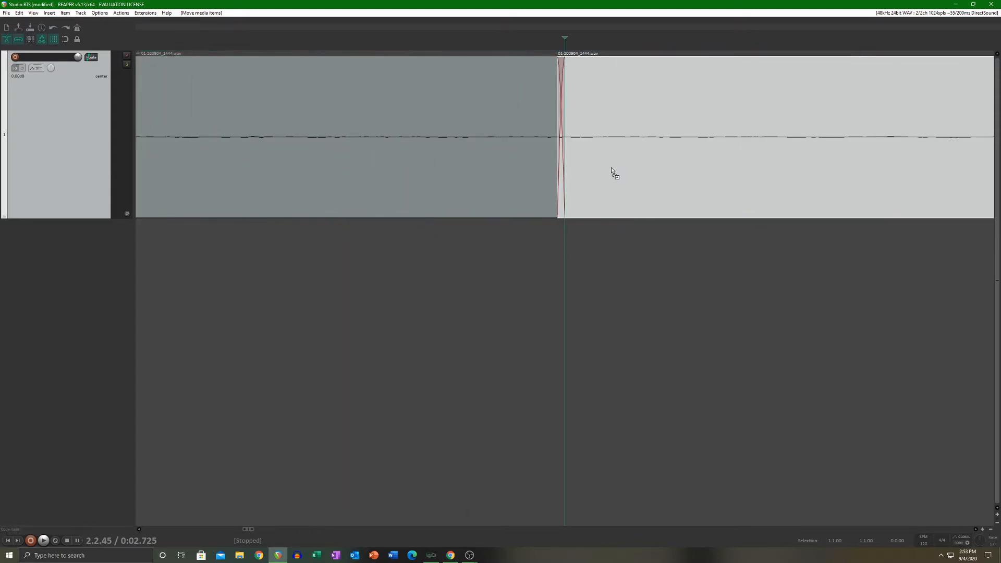
# Step: Undo the moves of the later piece and the split after the first phrase
pyautogui.press('s')
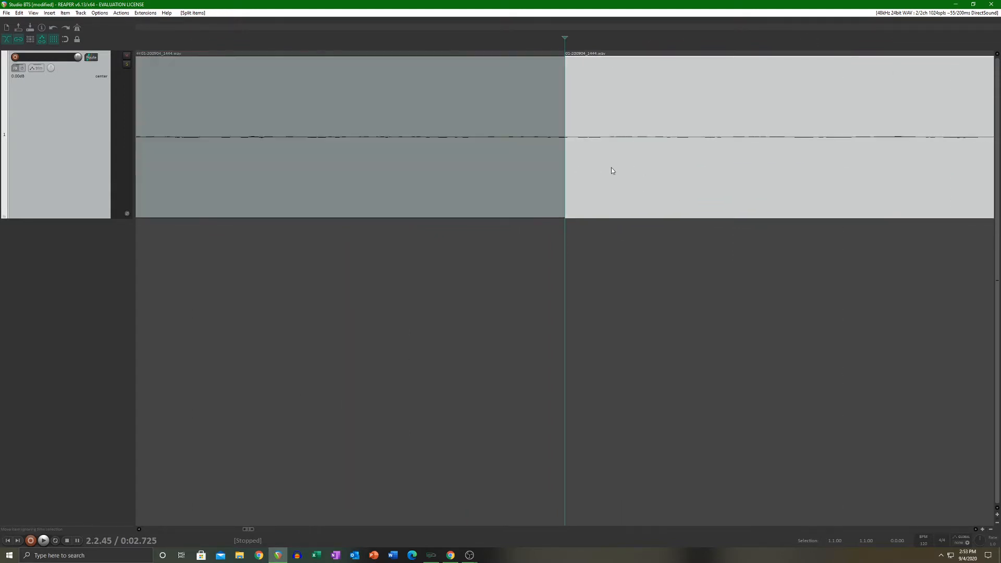
pyautogui.scroll(-5, 612, 171)
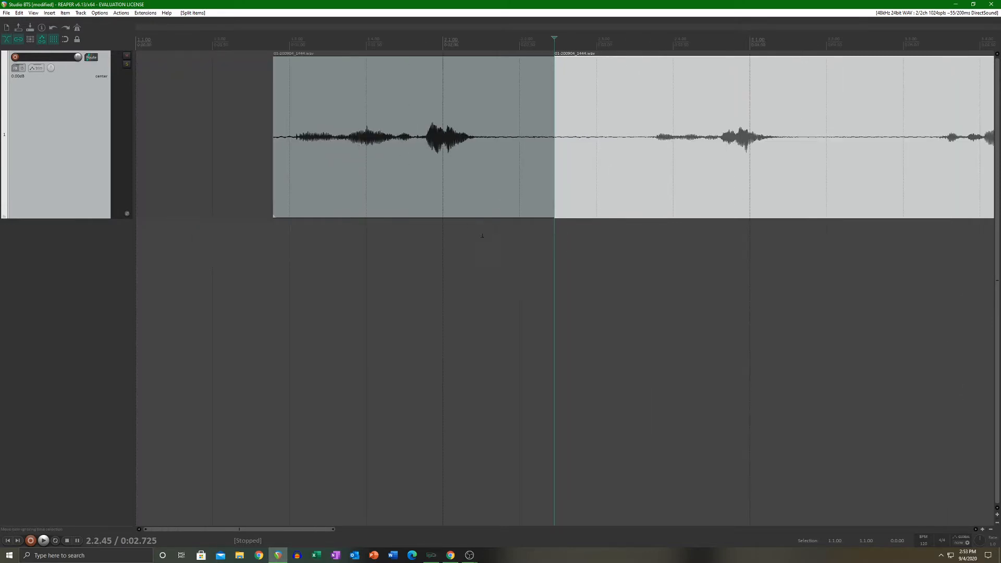
pyautogui.hotkey('ctrl', 'z')
pyautogui.scroll(-4, 467, 238)
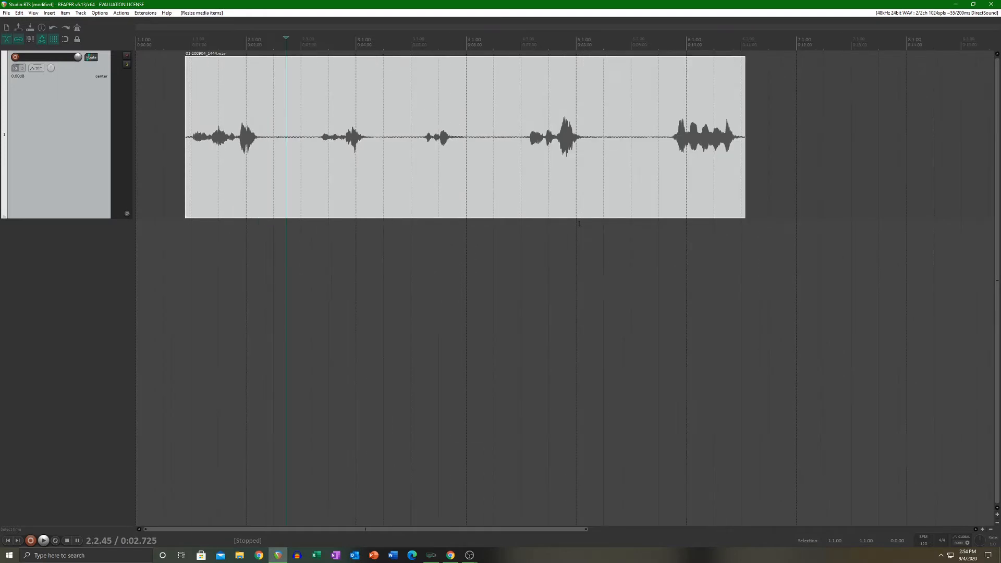
# Step: Move the clip to start at about 0:00.45 and add a fade-in of about half a second to its beginning
pyautogui.moveTo(497, 166); pyautogui.dragTo(442, 180)
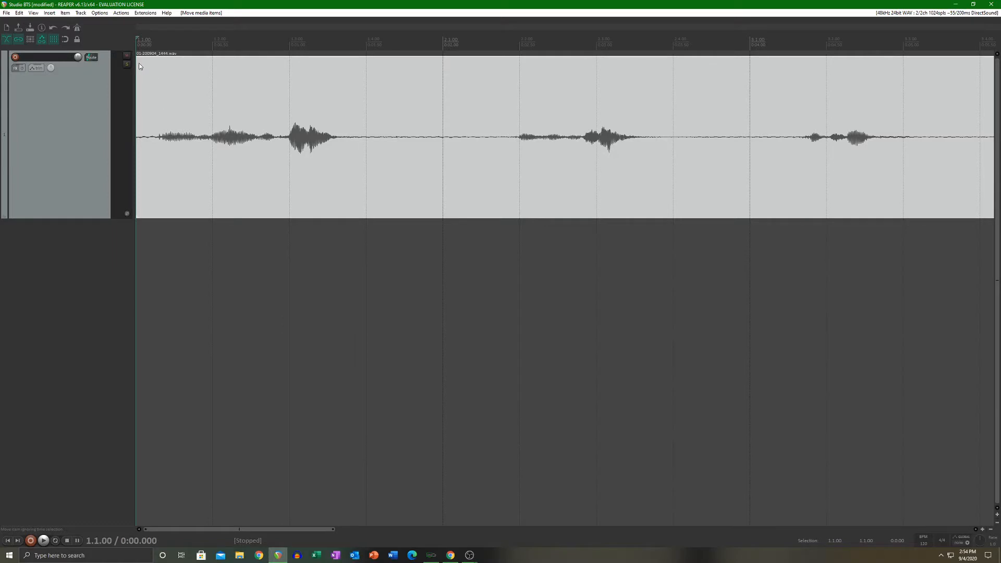
pyautogui.moveTo(138, 61); pyautogui.dragTo(205, 76)
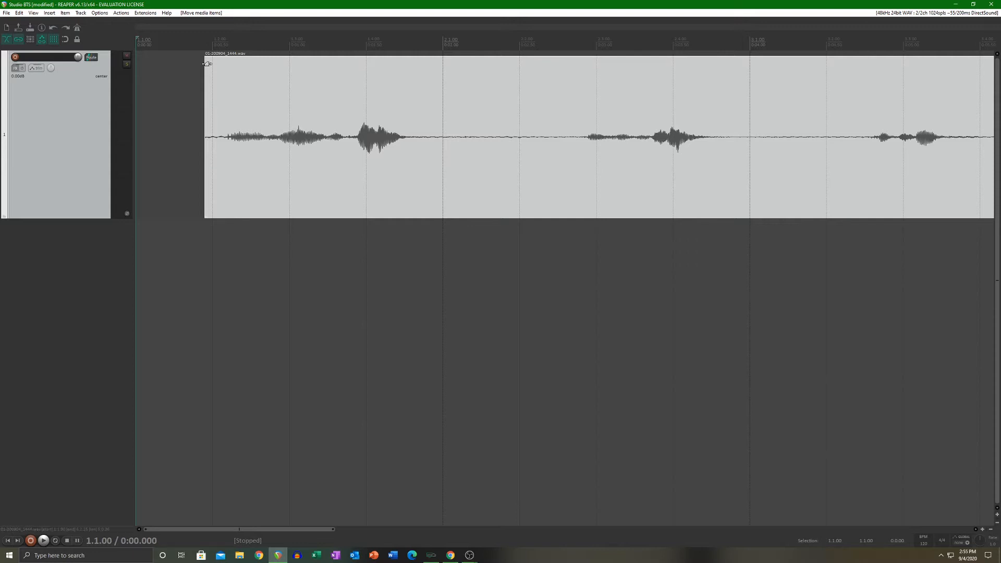
pyautogui.moveTo(207, 64); pyautogui.dragTo(287, 135)
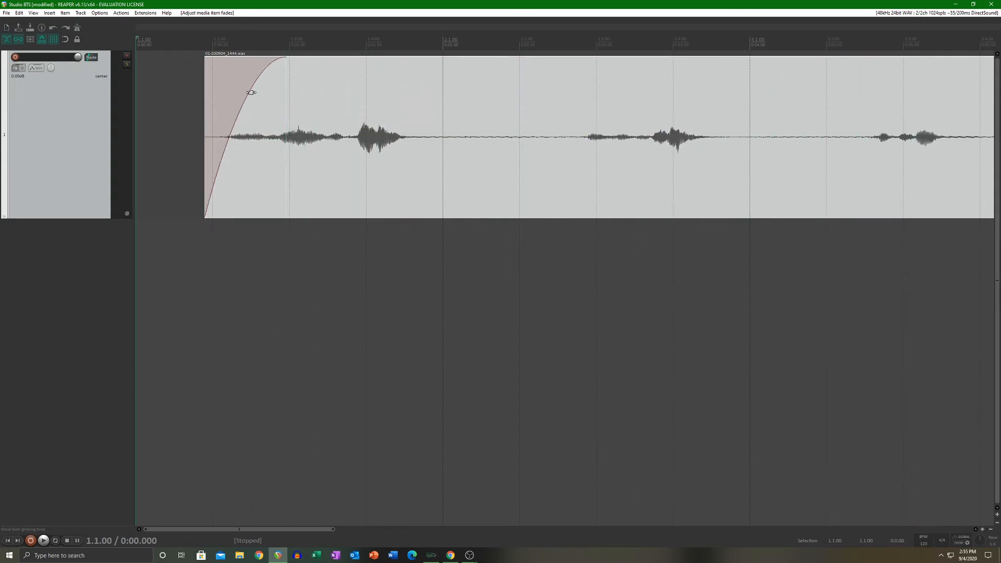
# Step: Try the steep S-curve and the linear shape on the clip's fade-in
pyautogui.rightClick(251, 92)
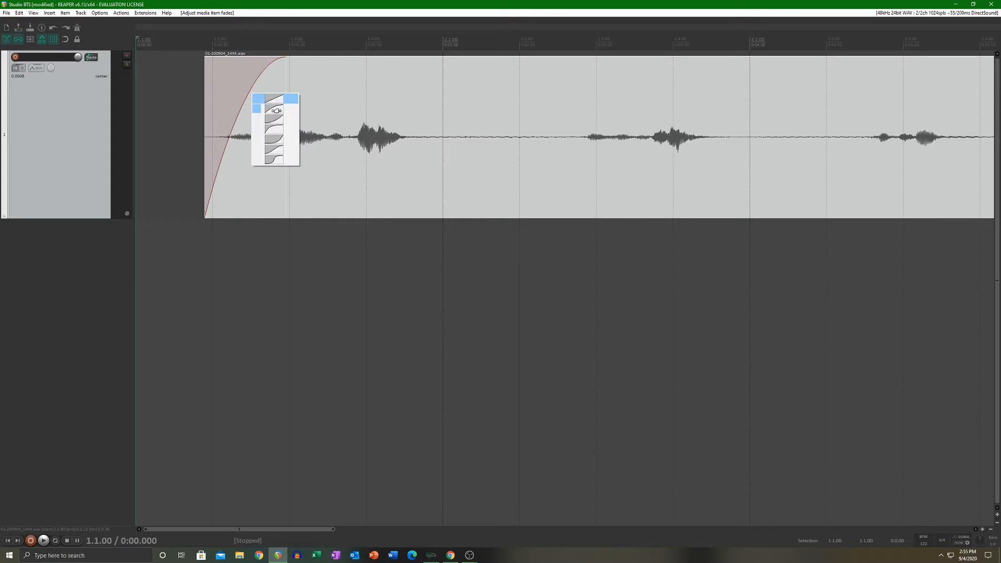
pyautogui.click(272, 159)
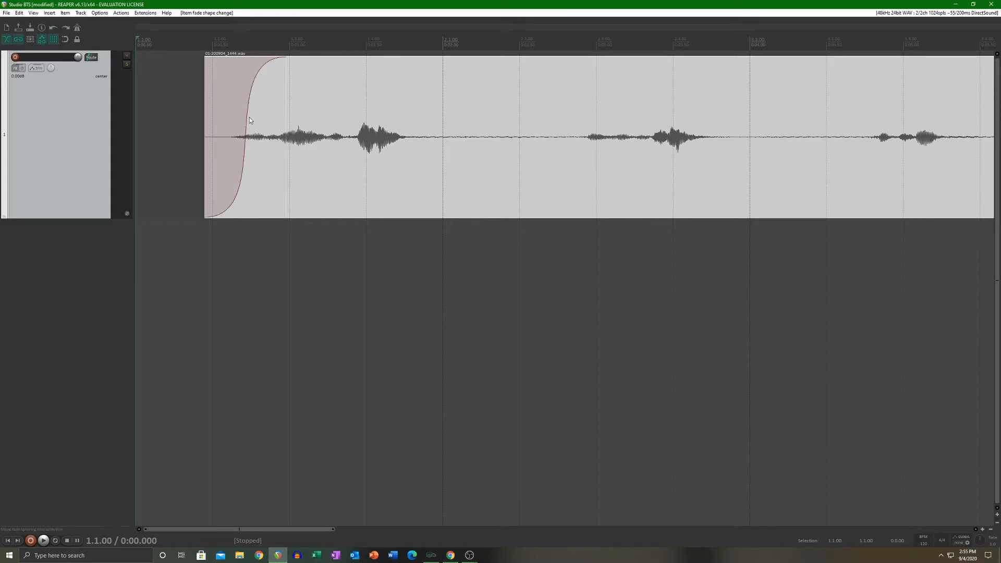
pyautogui.rightClick(245, 110)
pyautogui.click(246, 100)
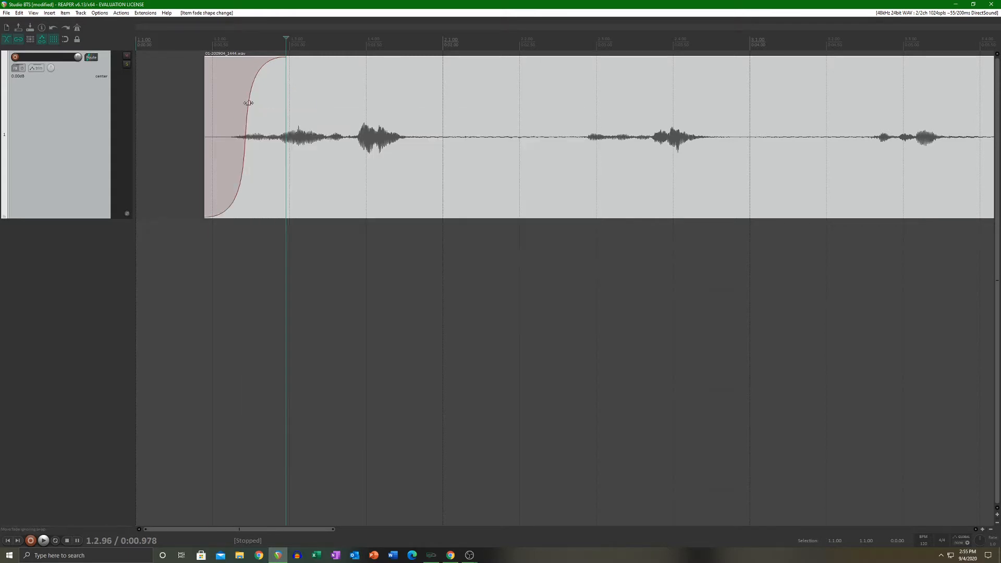
pyautogui.rightClick(248, 103)
pyautogui.click(284, 121)
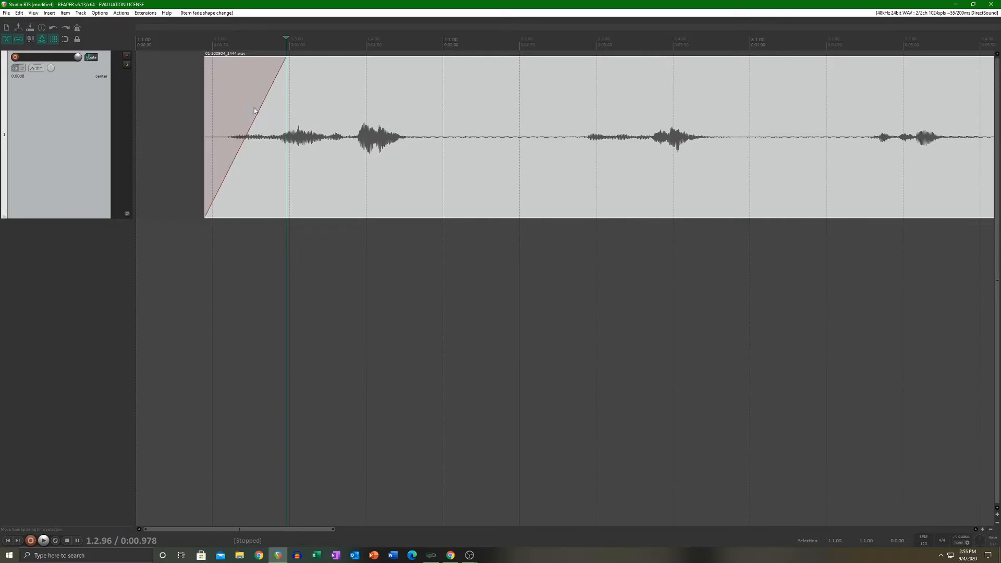
# Step: Try the steep fast-start curve on the fade-in and change its shape to the steep slow-start curve
pyautogui.rightClick(255, 109)
pyautogui.click(274, 150)
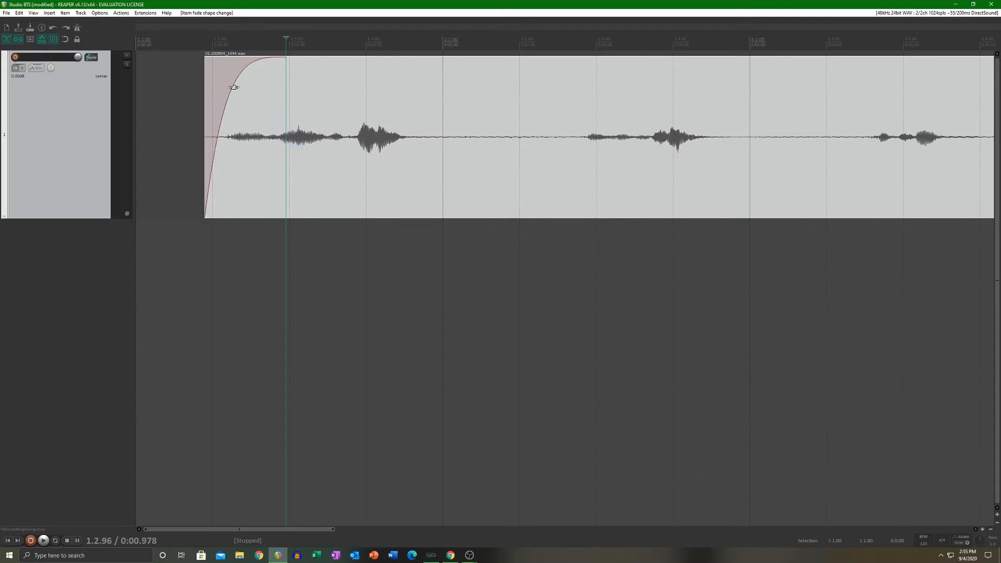
pyautogui.rightClick(235, 88)
pyautogui.click(254, 139)
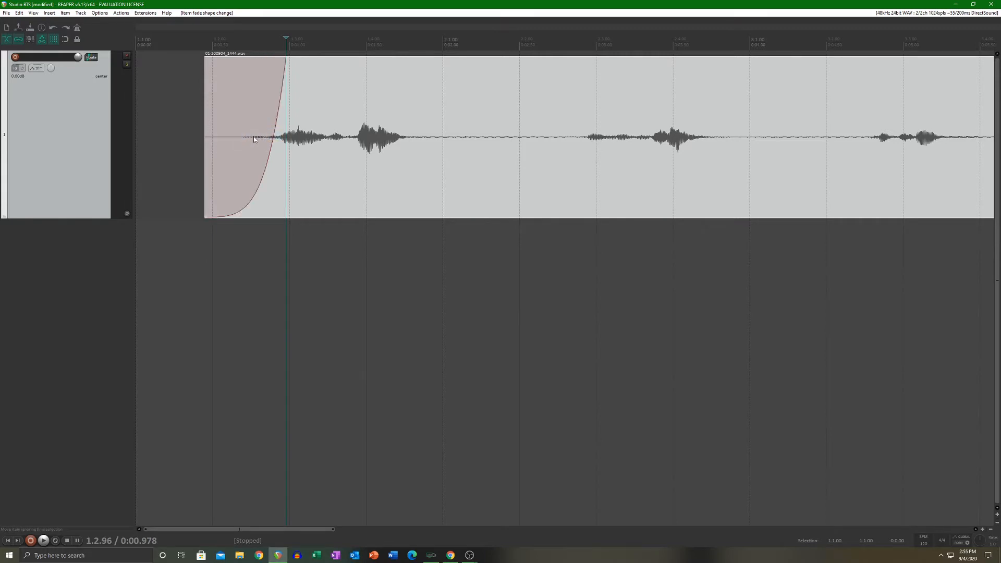
# Step: Try the gentle fast-start curve on the clip's fade-in and remove the fade-in
pyautogui.rightClick(273, 130)
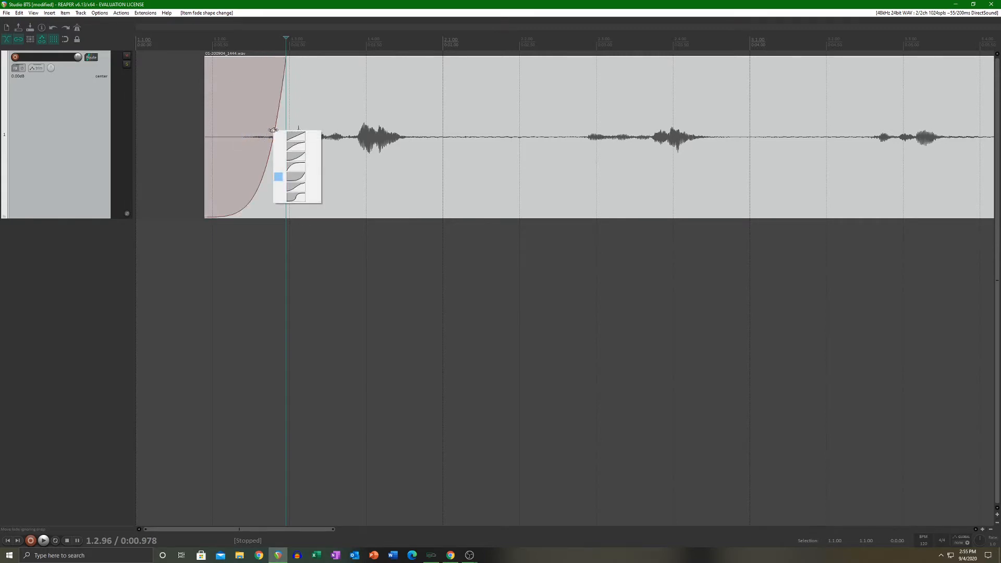
pyautogui.click(292, 147)
pyautogui.moveTo(287, 66); pyautogui.dragTo(205, 65)
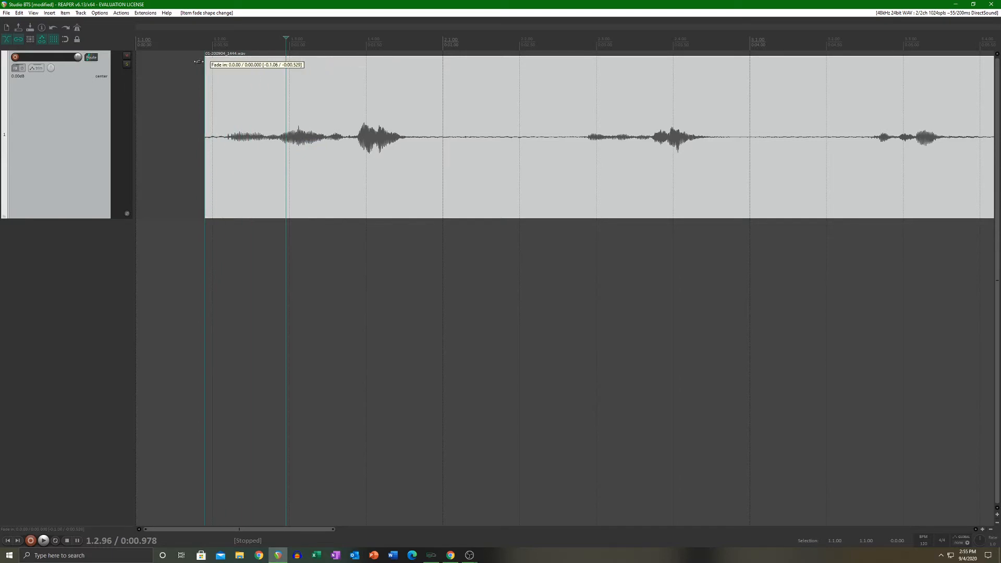
# Step: Move the clip back to the beginning of the timeline, deselect it and return the playhead to the project start
pyautogui.moveTo(346, 180); pyautogui.dragTo(264, 177)
pyautogui.click(188, 389)
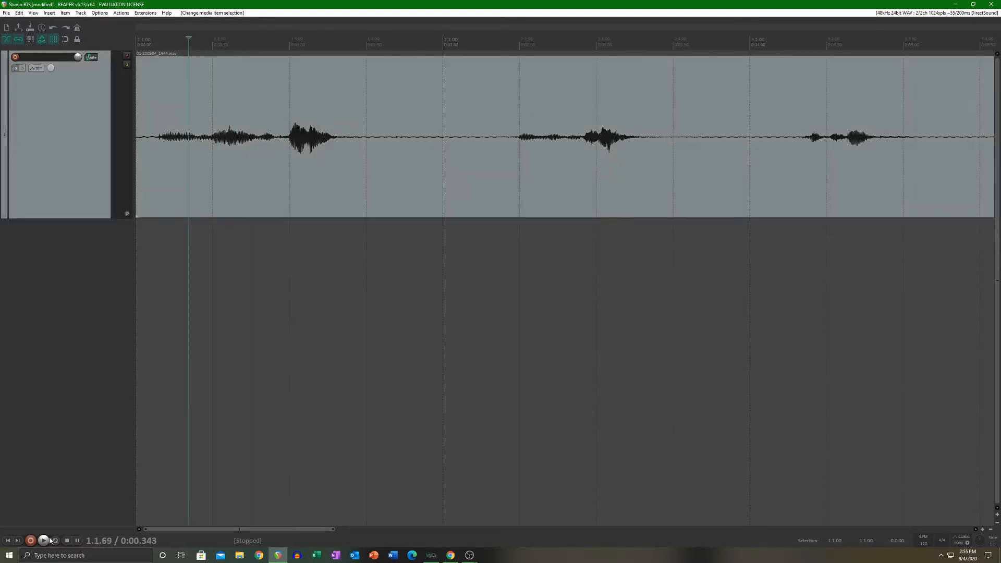
pyautogui.click(8, 541)
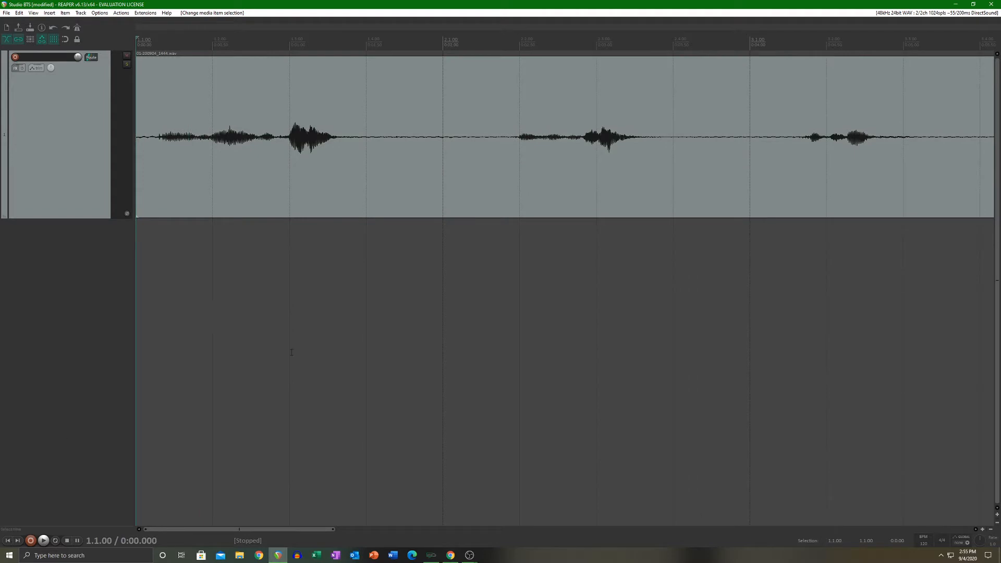
# Step: Add a fade-out of about 0.3 seconds to the clip's end and give it the steep curve that drops off late
pyautogui.scroll(-4, 440, 335)
pyautogui.click(534, 157)
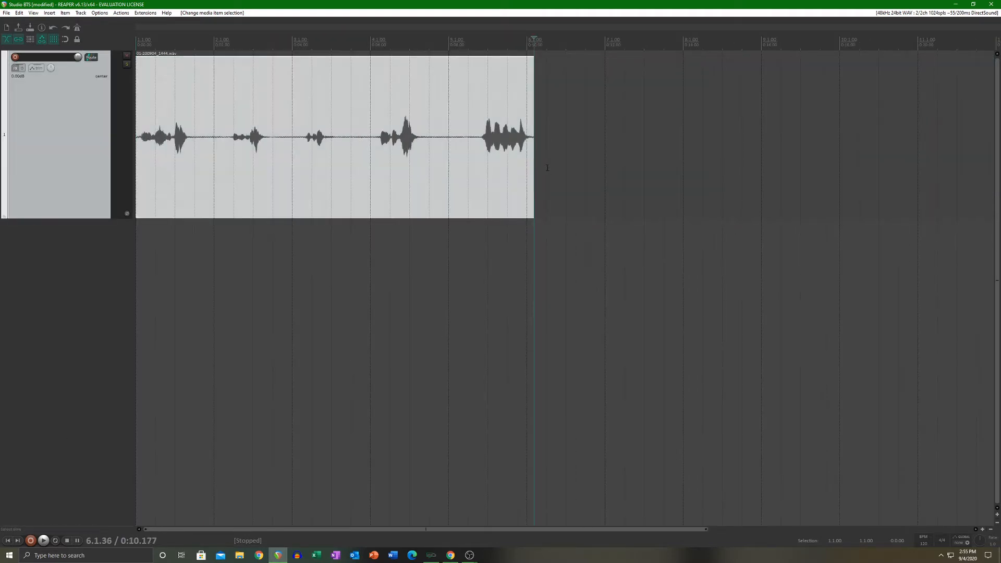
pyautogui.scroll(5, 527, 156)
pyautogui.moveTo(561, 68); pyautogui.dragTo(523, 88)
pyautogui.rightClick(524, 91)
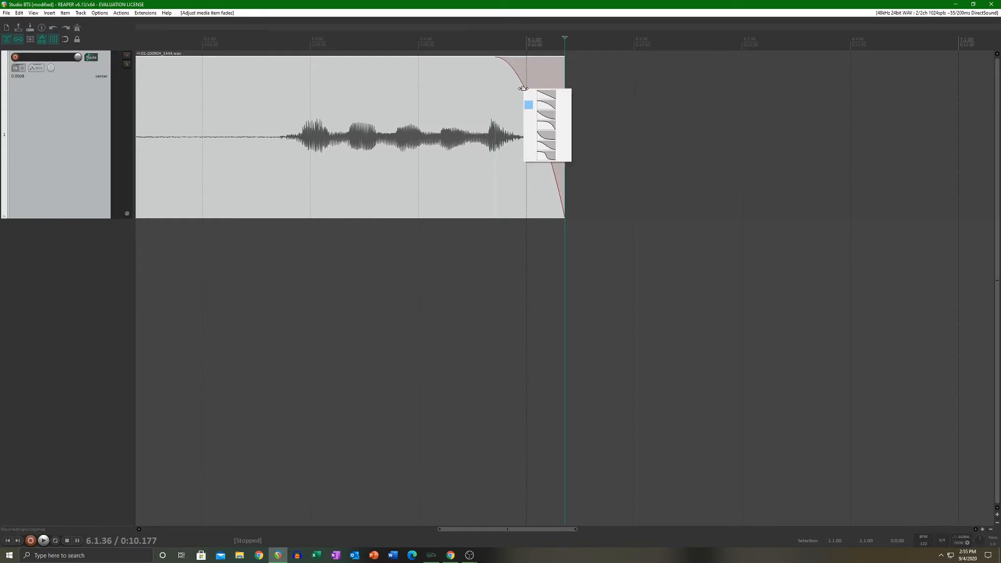
pyautogui.click(551, 125)
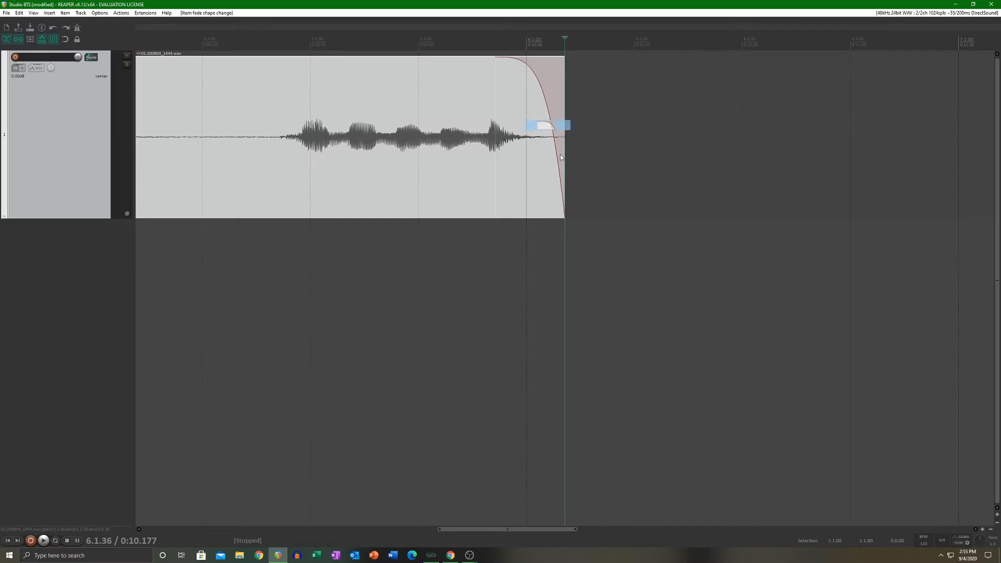
# Step: Switch the fade-out back to the gentler late-dropping curve, remove the fade-out and deselect the clip
pyautogui.rightClick(547, 103)
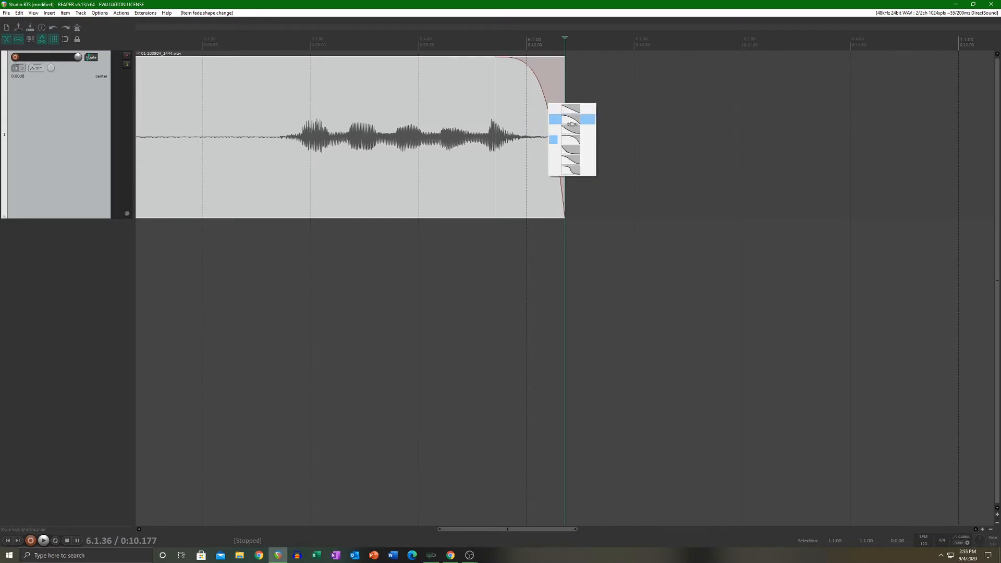
pyautogui.click(572, 124)
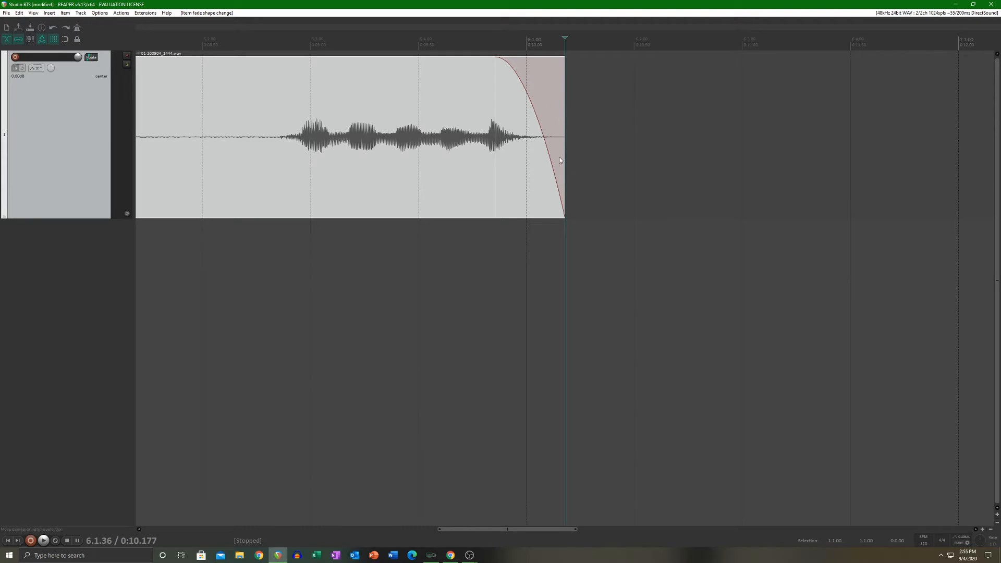
pyautogui.moveTo(500, 56); pyautogui.dragTo(571, 65)
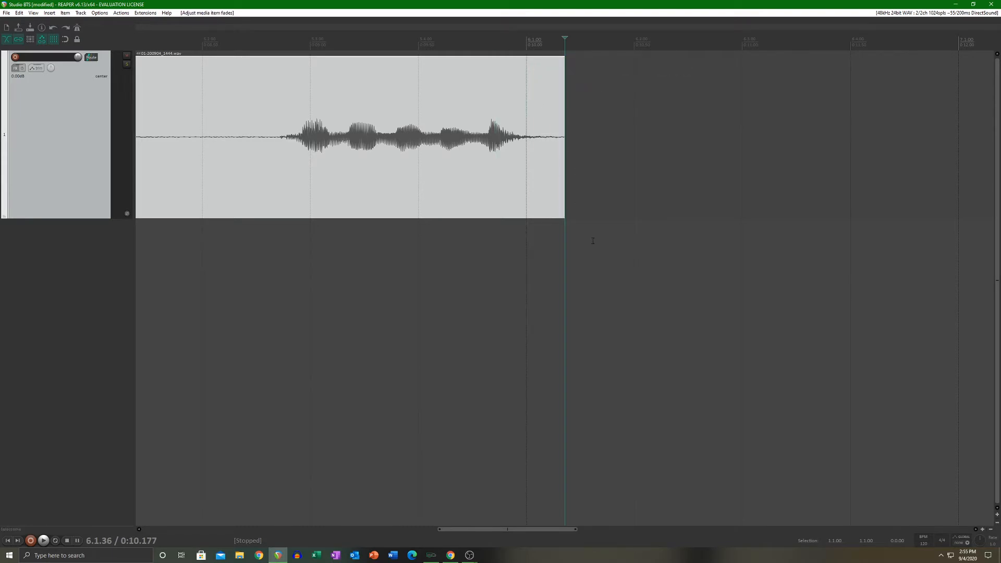
pyautogui.scroll(-2, 548, 225)
pyautogui.scroll(-3, 548, 225)
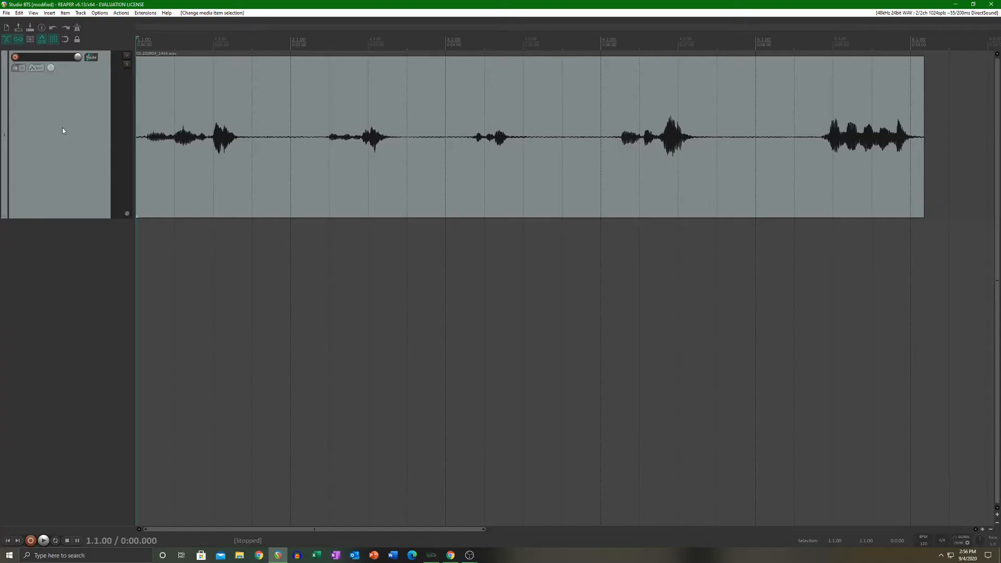
# Step: Browse the available effects and add VST: ReaEQ (Cockos) to track 1
pyautogui.click(16, 68)
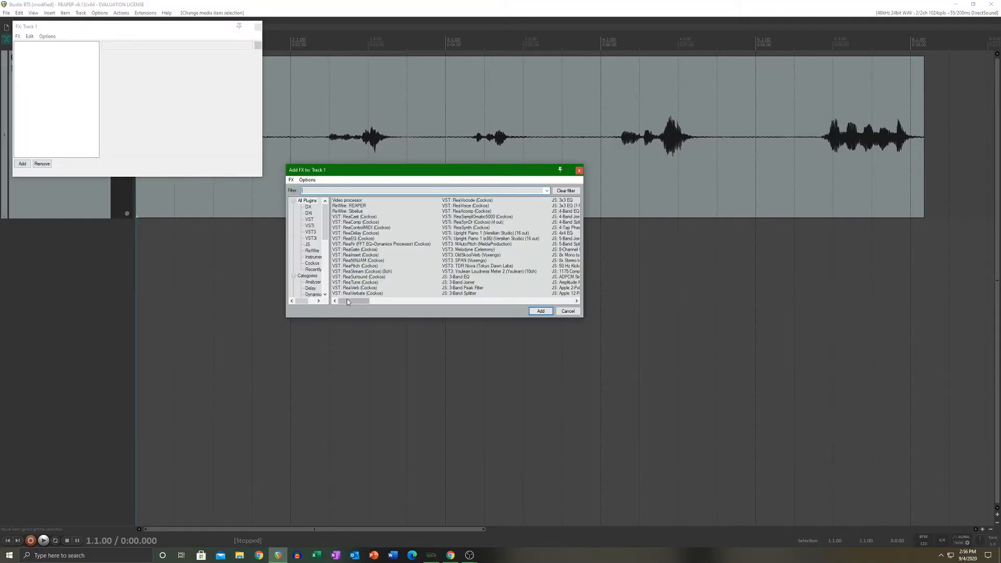
pyautogui.moveTo(350, 301); pyautogui.dragTo(548, 305)
pyautogui.moveTo(545, 305); pyautogui.dragTo(337, 310)
pyautogui.doubleClick(361, 239)
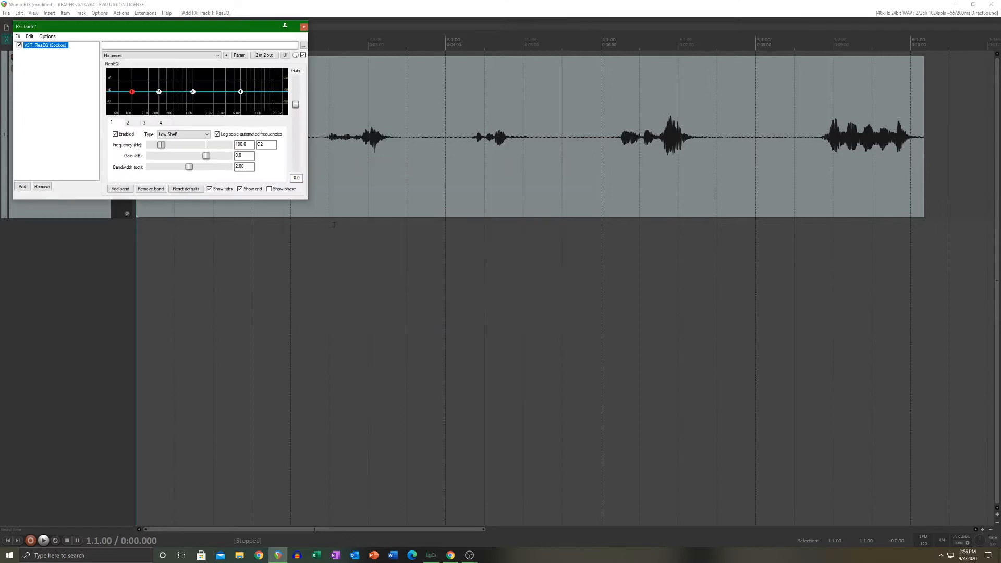
# Step: Enlarge and reposition the ReaEQ window, and briefly play the recording to view its frequency spectrum
pyautogui.moveTo(308, 199); pyautogui.dragTo(597, 395)
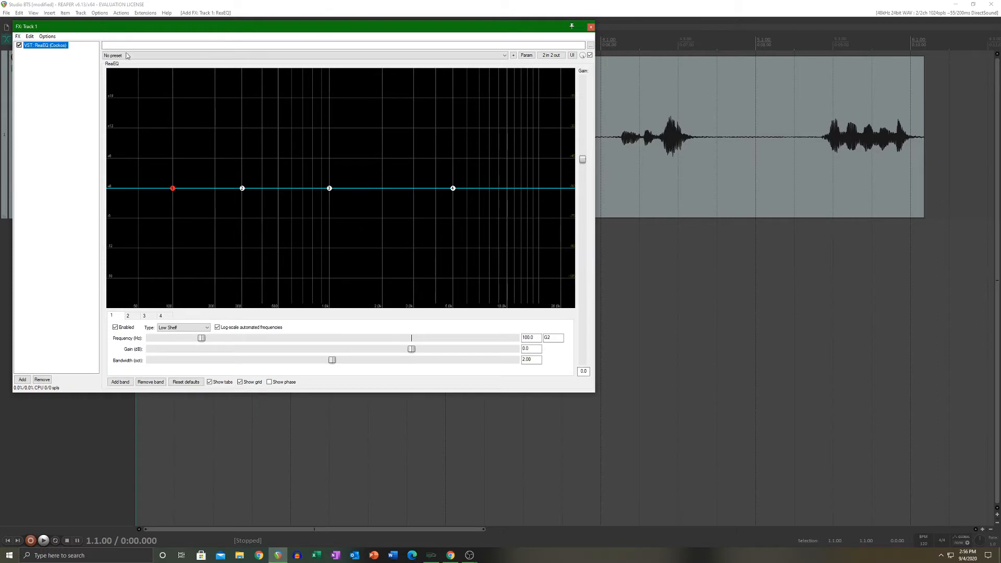
pyautogui.moveTo(150, 27); pyautogui.dragTo(301, 88)
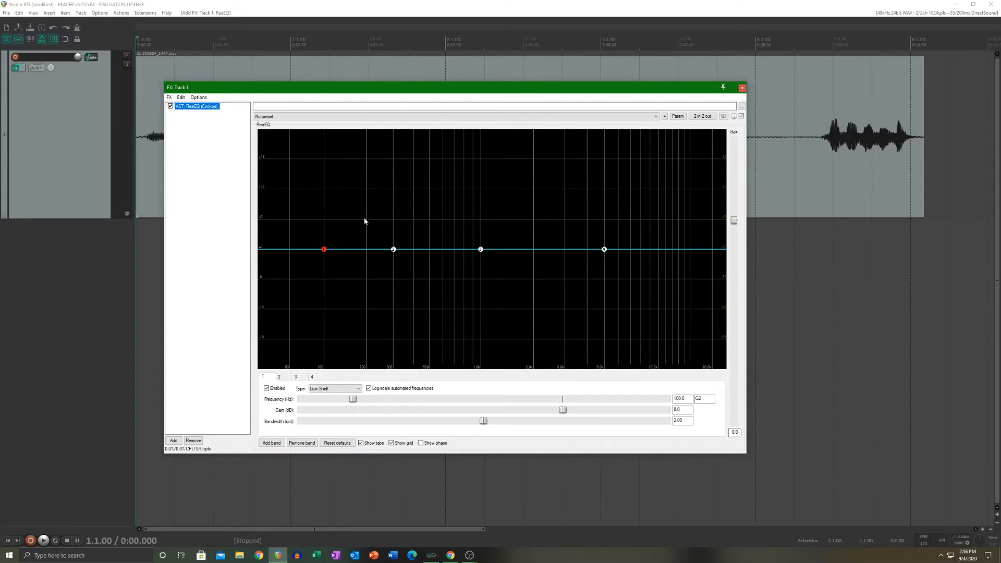
pyautogui.press('space')
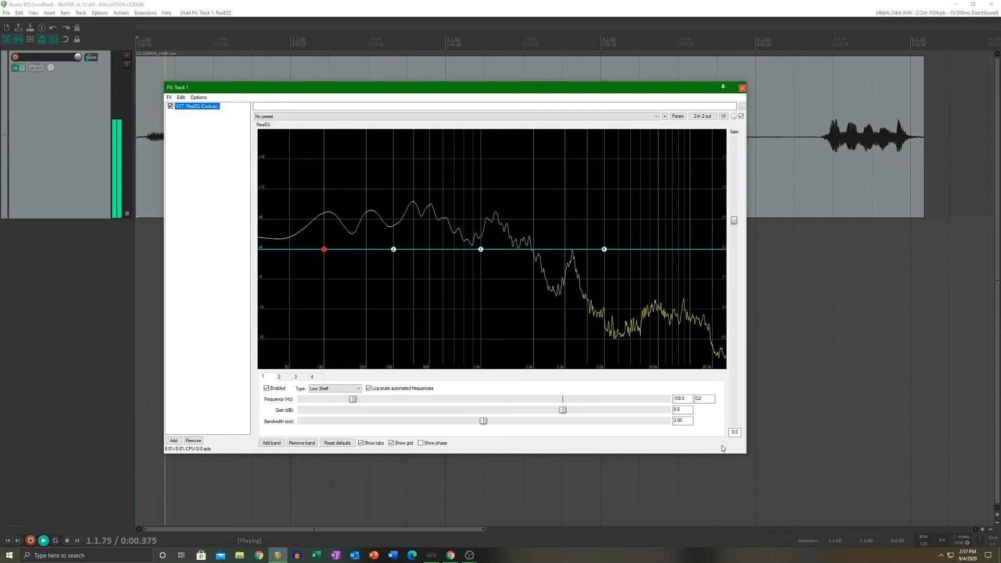
pyautogui.press('space')
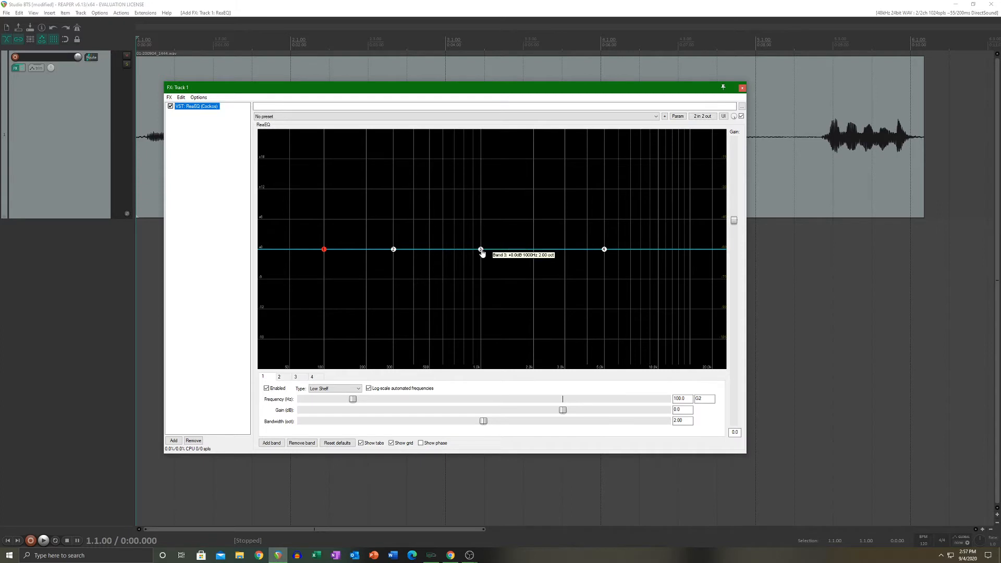
# Step: Try frequency, gain and bandwidth changes on band 3, including a -12 dB cut near 1542 Hz, and reset the equalizer to its defaults
pyautogui.moveTo(481, 249); pyautogui.dragTo(518, 285)
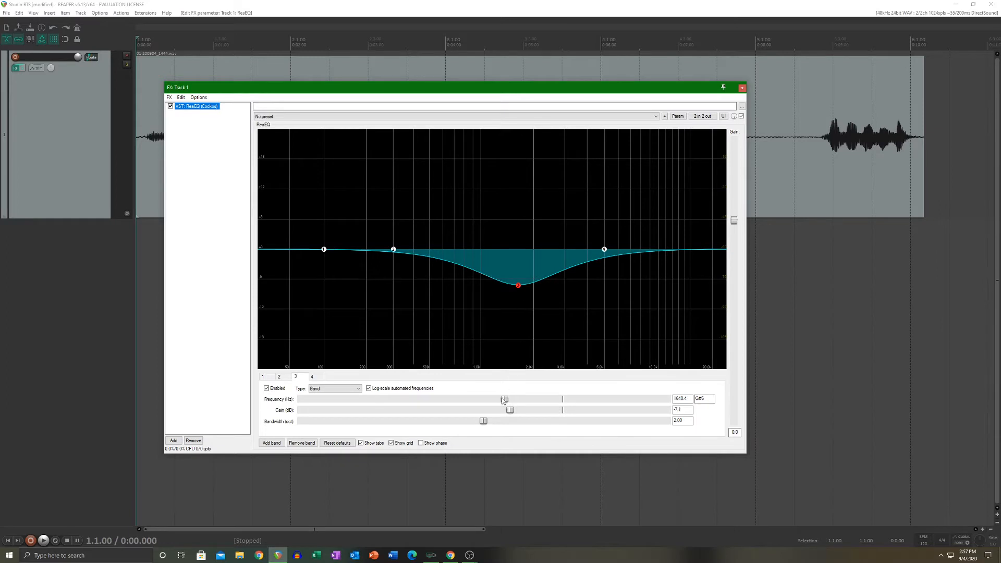
pyautogui.moveTo(503, 400); pyautogui.dragTo(561, 411)
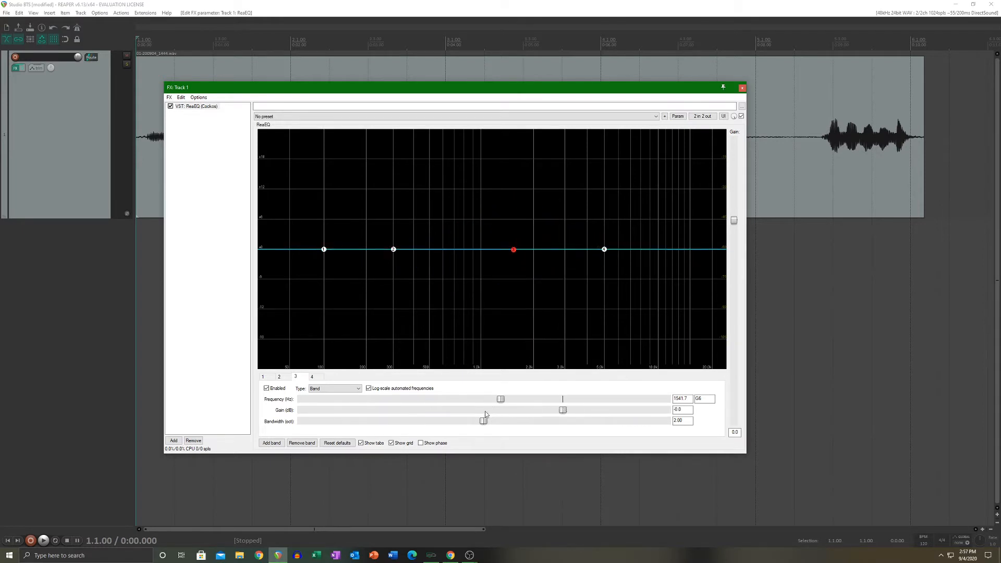
pyautogui.moveTo(485, 419)
pyautogui.mouseDown()
pyautogui.moveTo(391, 432)
pyautogui.moveTo(501, 430)
pyautogui.mouseUp()
pyautogui.moveTo(562, 410); pyautogui.dragTo(479, 411)
pyautogui.moveTo(339, 426); pyautogui.dragTo(482, 424)
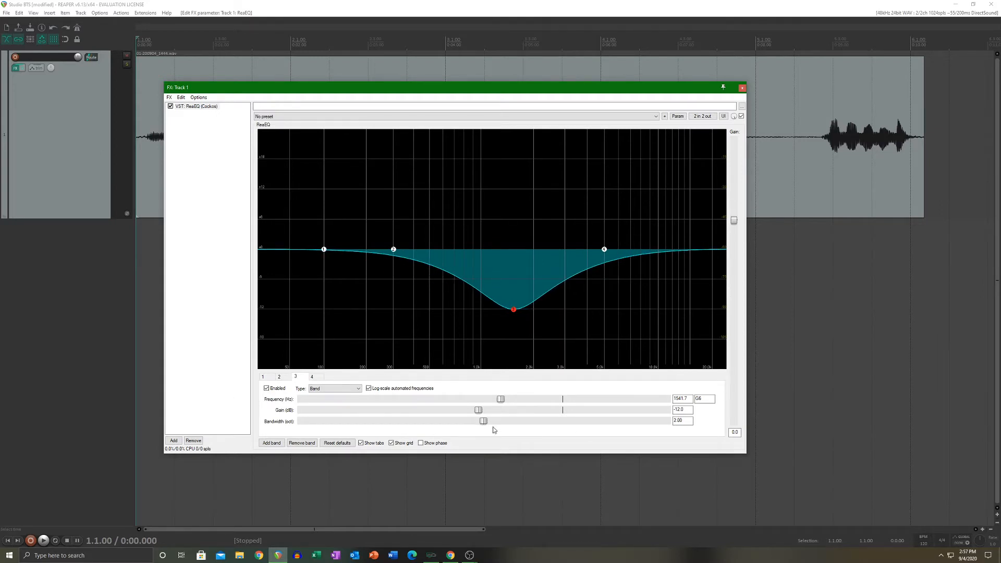
pyautogui.doubleClick(478, 410)
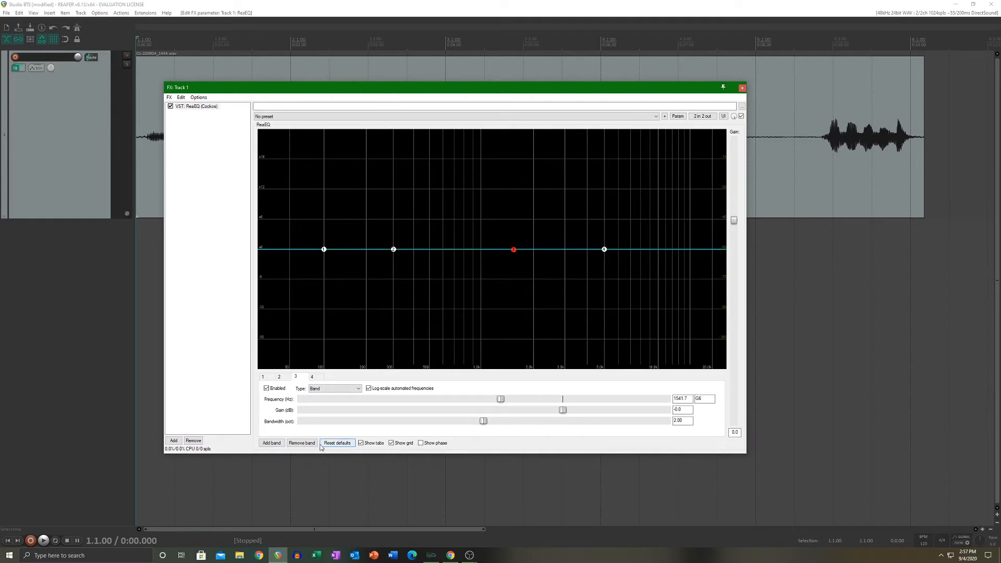
pyautogui.click(337, 443)
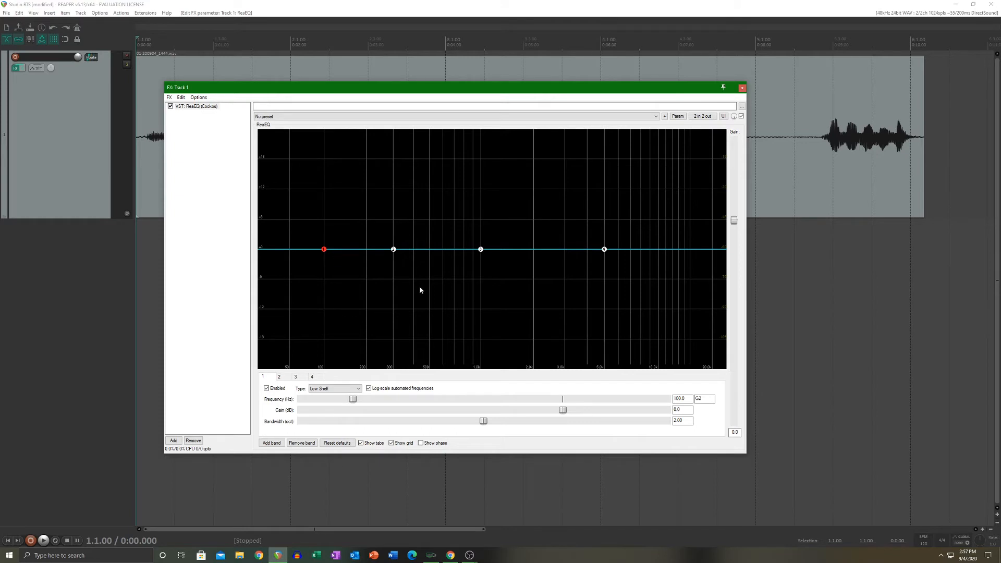
# Step: Add bands to the equalizer until it has 24
pyautogui.doubleClick(272, 444)
pyautogui.click(272, 443)
pyautogui.doubleClick(271, 444)
pyautogui.click(272, 444)
pyautogui.doubleClick(272, 443)
pyautogui.click(271, 443)
pyautogui.doubleClick(272, 443)
pyautogui.doubleClick(272, 443)
pyautogui.doubleClick(272, 443)
pyautogui.doubleClick(272, 443)
pyautogui.click(271, 443)
pyautogui.doubleClick(272, 443)
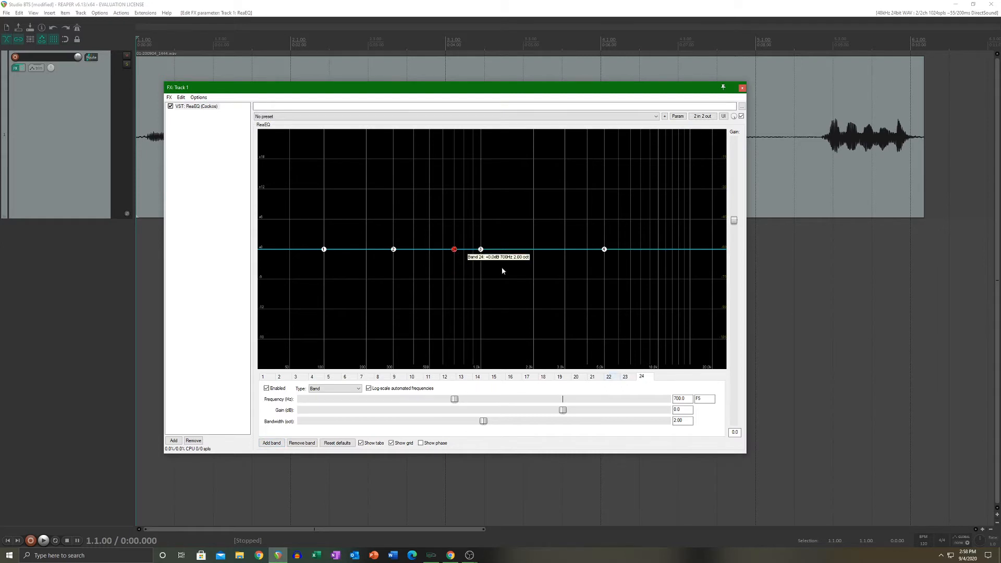
# Step: Remove the extra equalizer bands until only the original four remain
pyautogui.click(312, 444)
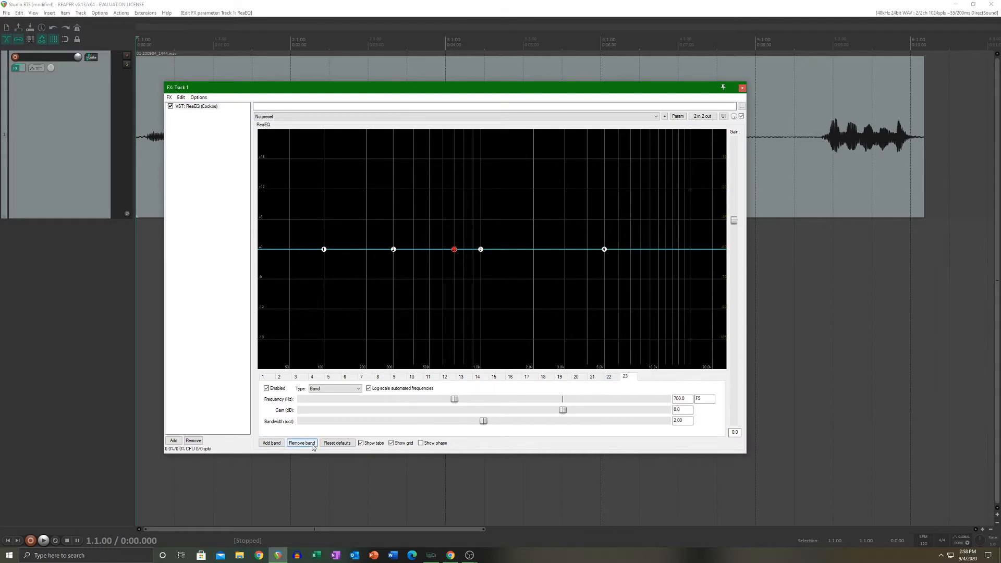
pyautogui.doubleClick(312, 444)
pyautogui.doubleClick(312, 445)
pyautogui.doubleClick(313, 445)
pyautogui.tripleClick(312, 445)
pyautogui.tripleClick(312, 444)
pyautogui.tripleClick(312, 445)
pyautogui.click(313, 445)
pyautogui.doubleClick(312, 445)
pyautogui.click(312, 444)
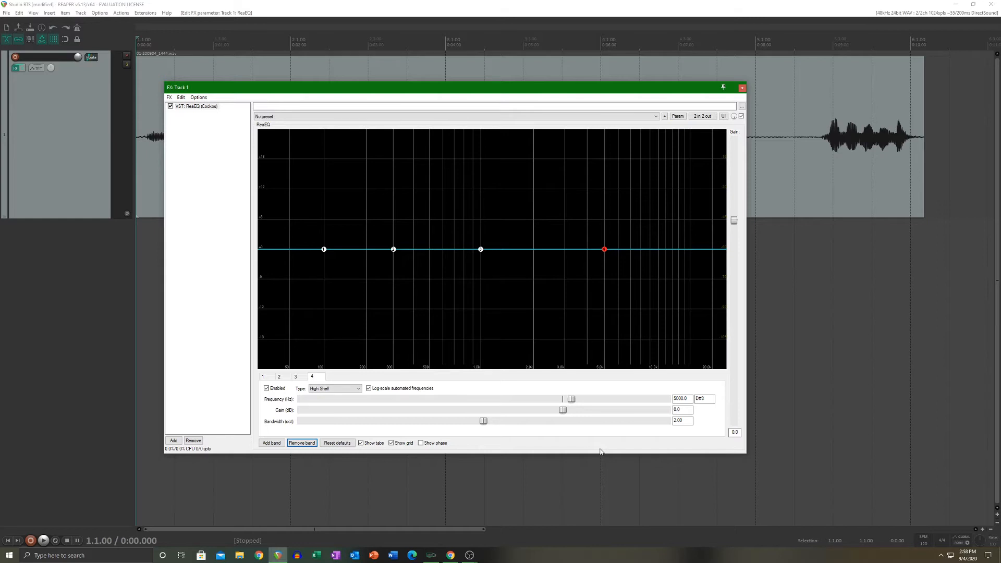
# Step: Set band 1's low shelf frequency to about 154 Hz, try gains of -7.6 and 2.7 dB, and reset its gain to 0
pyautogui.click(263, 376)
pyautogui.moveTo(355, 400); pyautogui.dragTo(374, 400)
pyautogui.moveTo(563, 410); pyautogui.dragTo(507, 411)
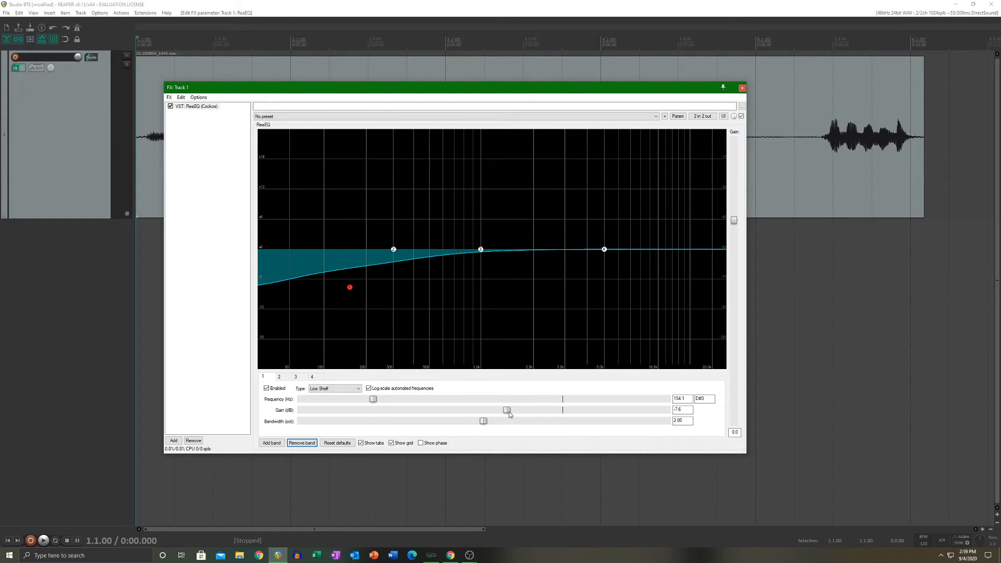
pyautogui.moveTo(508, 411); pyautogui.dragTo(587, 412)
pyautogui.doubleClick(585, 410)
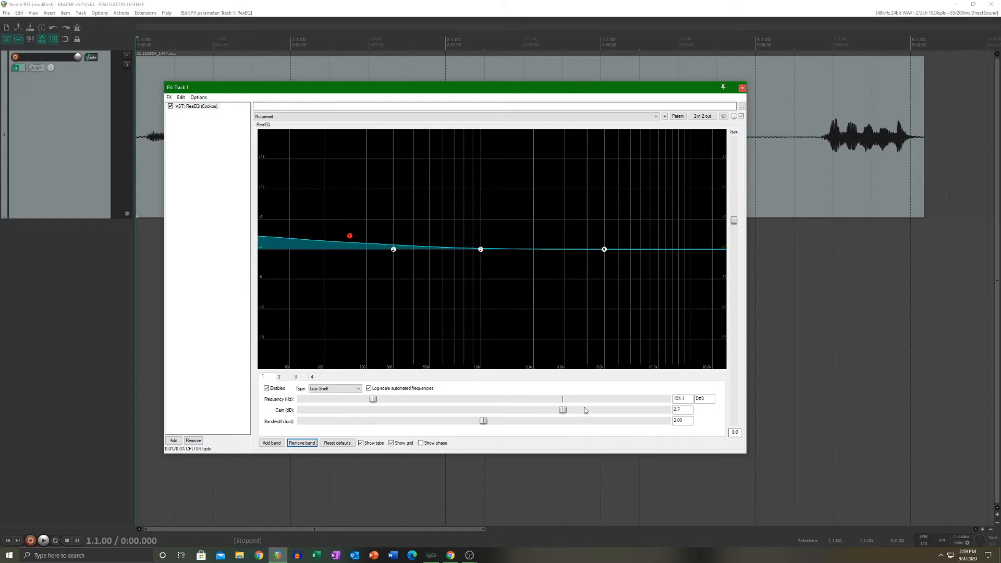
# Step: Try a 7.1 dB boost on band 4's high shelf and reset its gain to 0
pyautogui.click(312, 377)
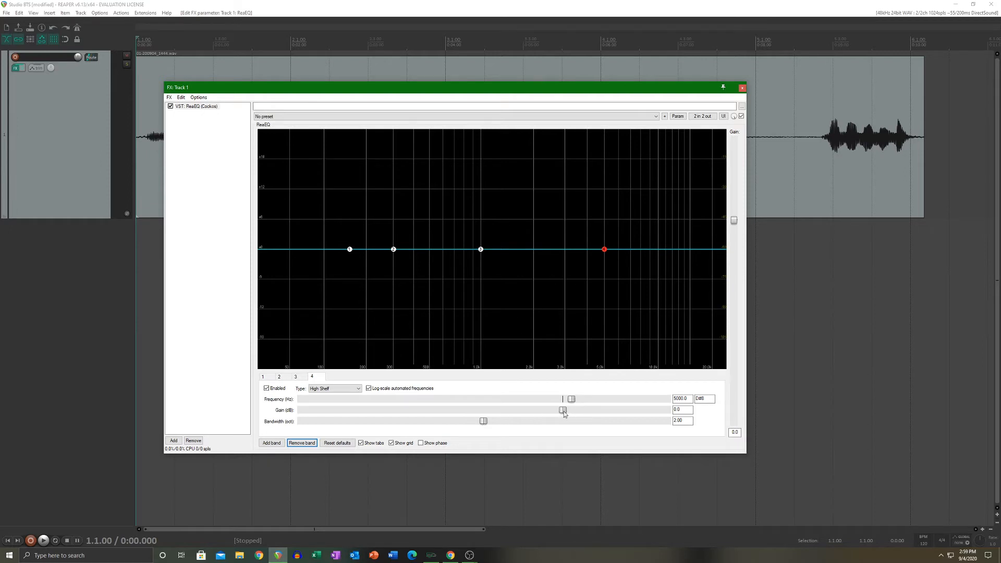
pyautogui.moveTo(527, 410); pyautogui.dragTo(623, 411)
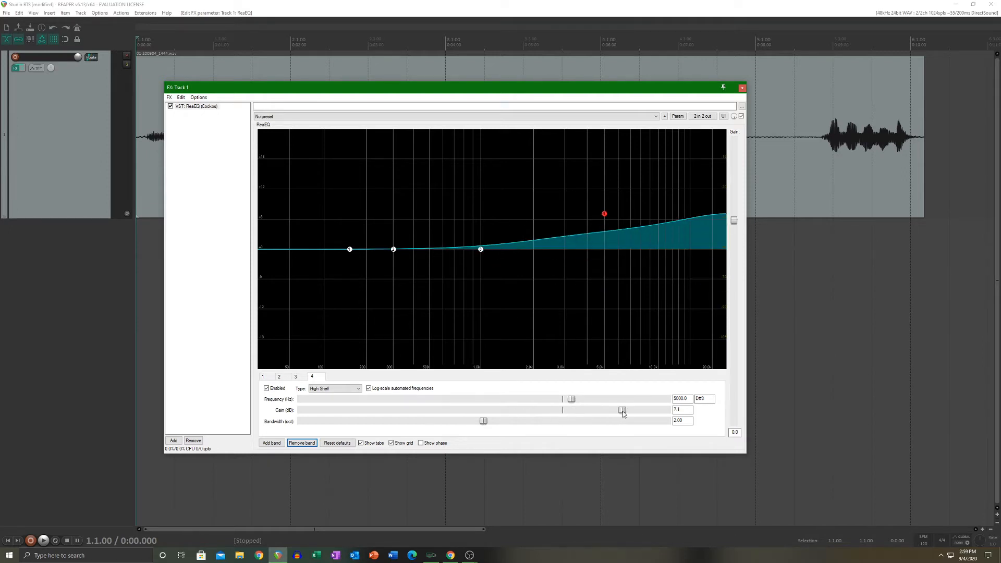
pyautogui.doubleClick(622, 411)
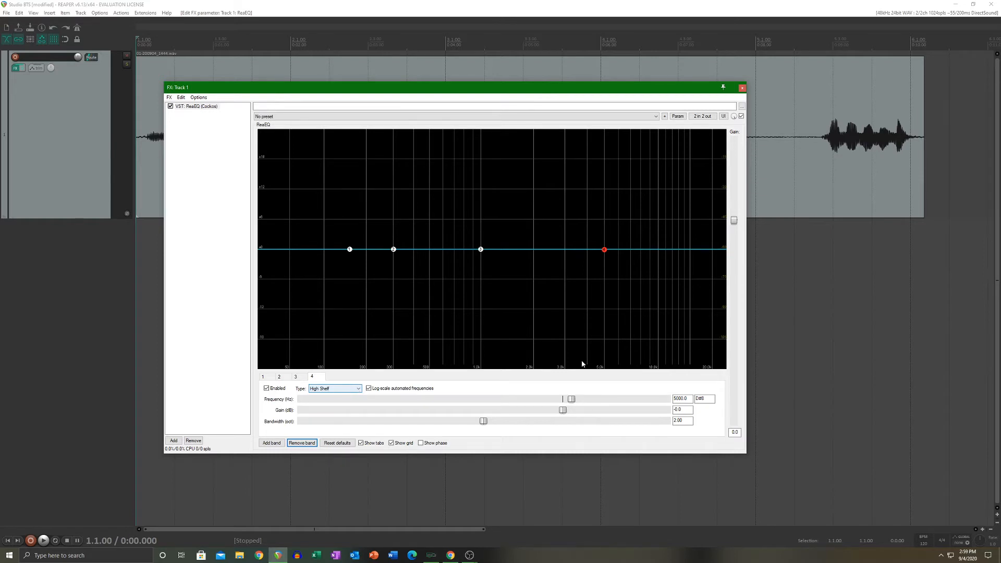
# Step: Change band 4 to Low Pass, try a cutoff of about 745 Hz, and reset its frequency to 4341.7 Hz
pyautogui.click(359, 389)
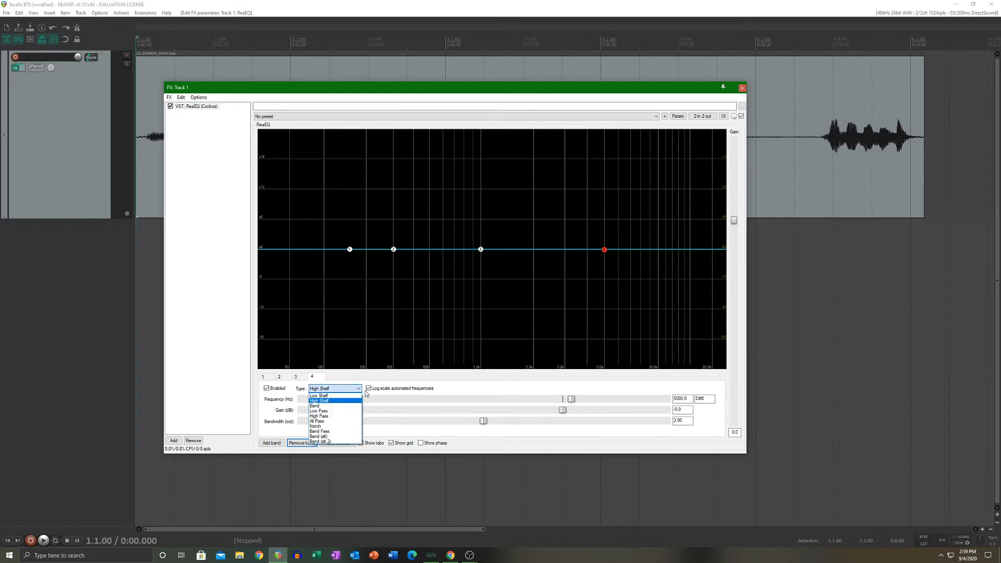
pyautogui.click(319, 411)
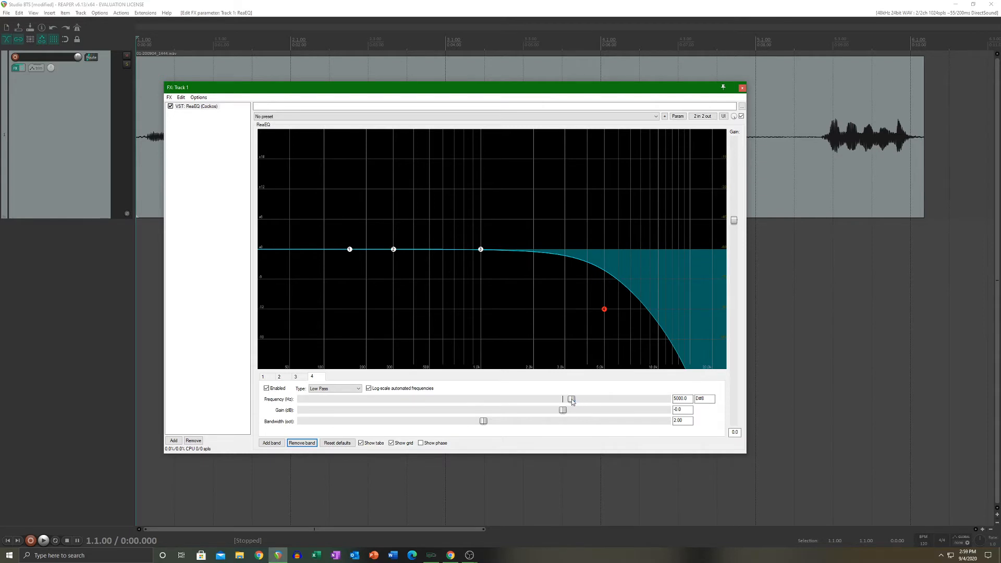
pyautogui.moveTo(572, 398); pyautogui.dragTo(458, 408)
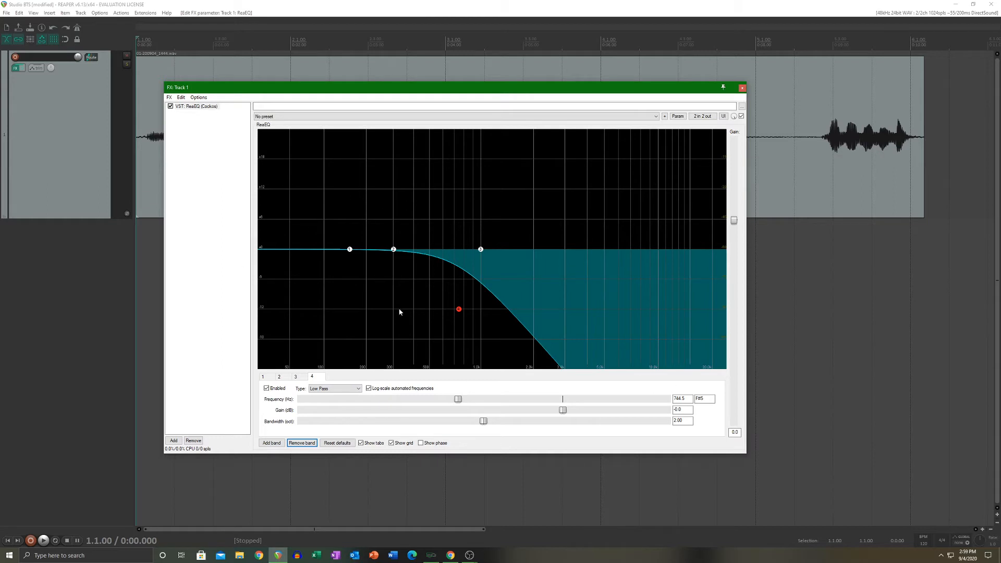
pyautogui.doubleClick(458, 399)
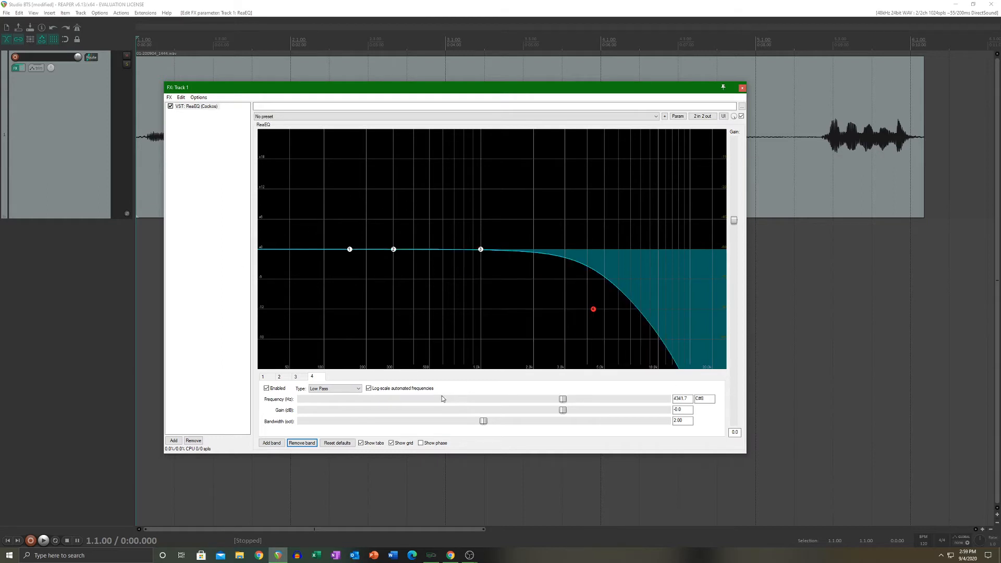
# Step: Change equalizer band 4's filter type back to High Shelf
pyautogui.click(347, 395)
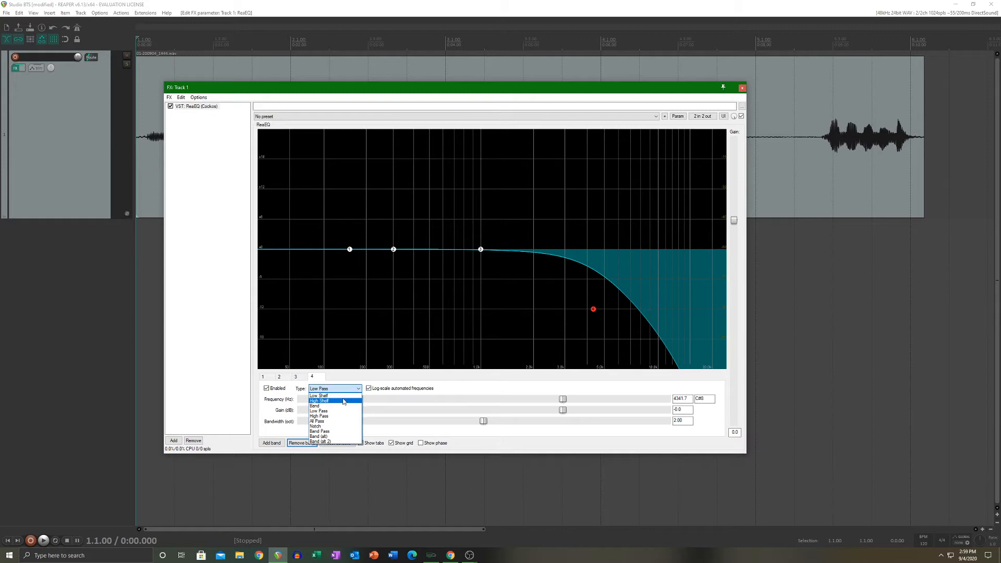
pyautogui.click(328, 397)
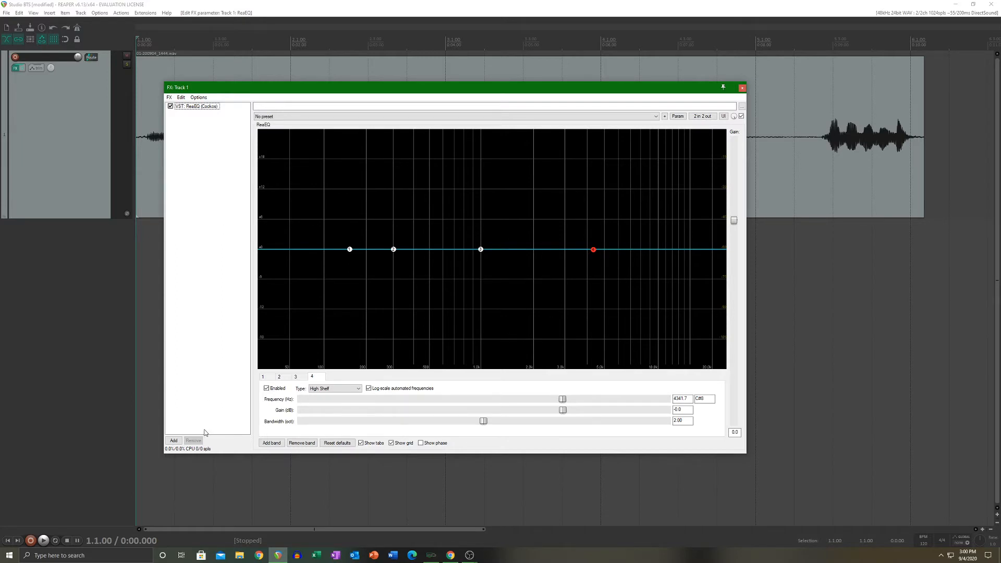
# Step: Add the ReaComp compressor to track 1's effects and look through its presets without choosing one
pyautogui.click(174, 441)
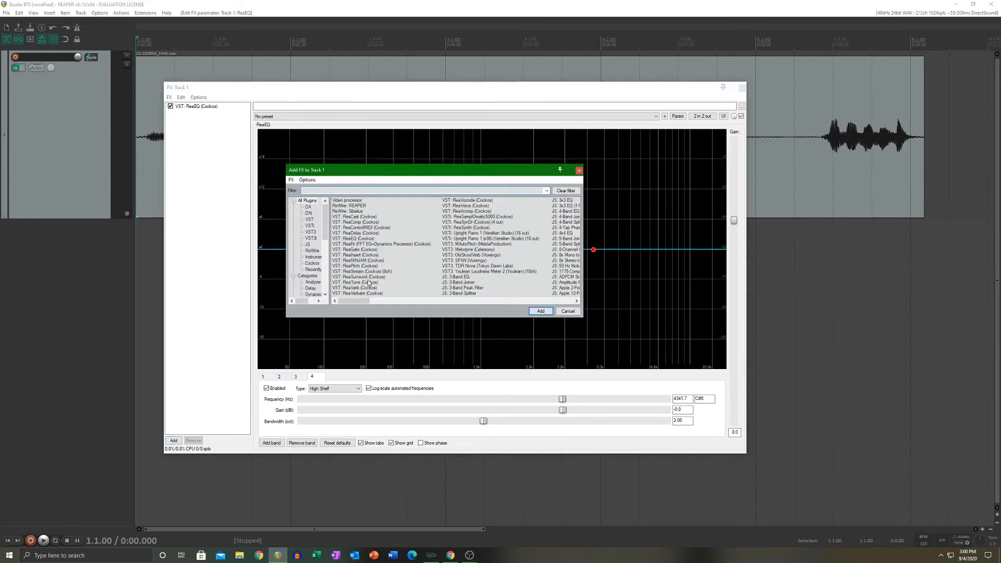
pyautogui.doubleClick(362, 222)
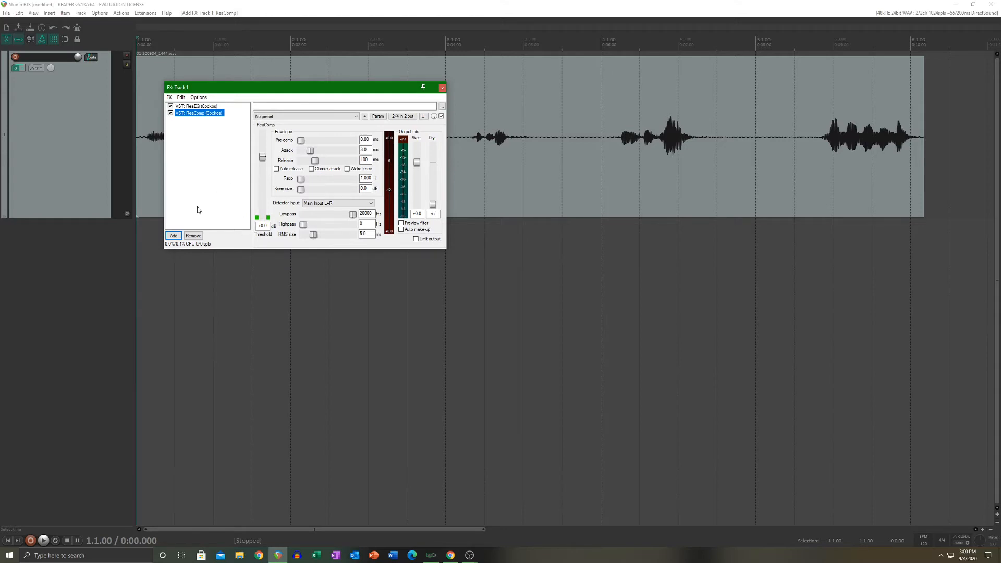
pyautogui.click(345, 118)
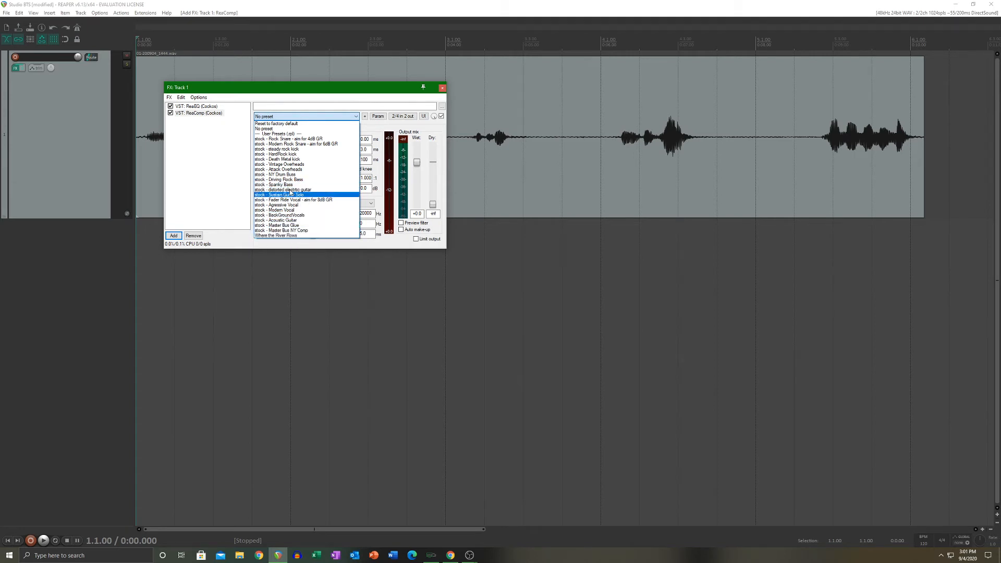
pyautogui.click(232, 244)
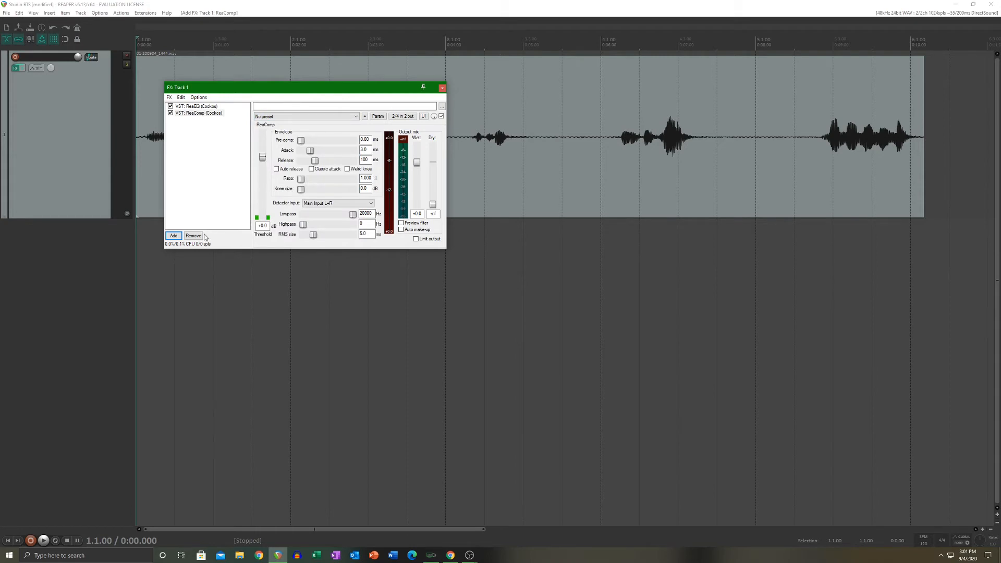
# Step: Add ReaVerb to track 1's effects, load its basic preset, and show the Reverb Generator's settings
pyautogui.click(174, 236)
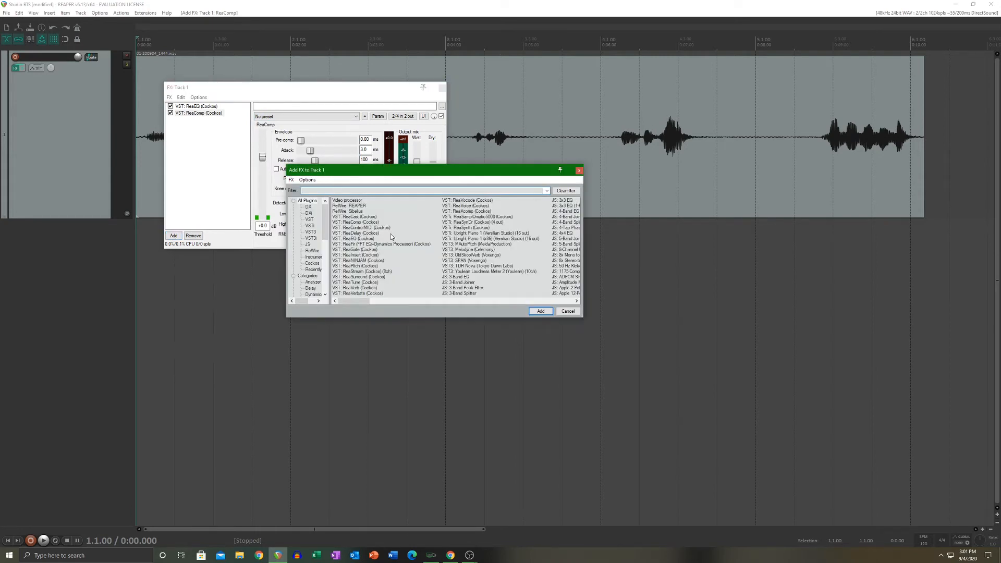
pyautogui.doubleClick(362, 289)
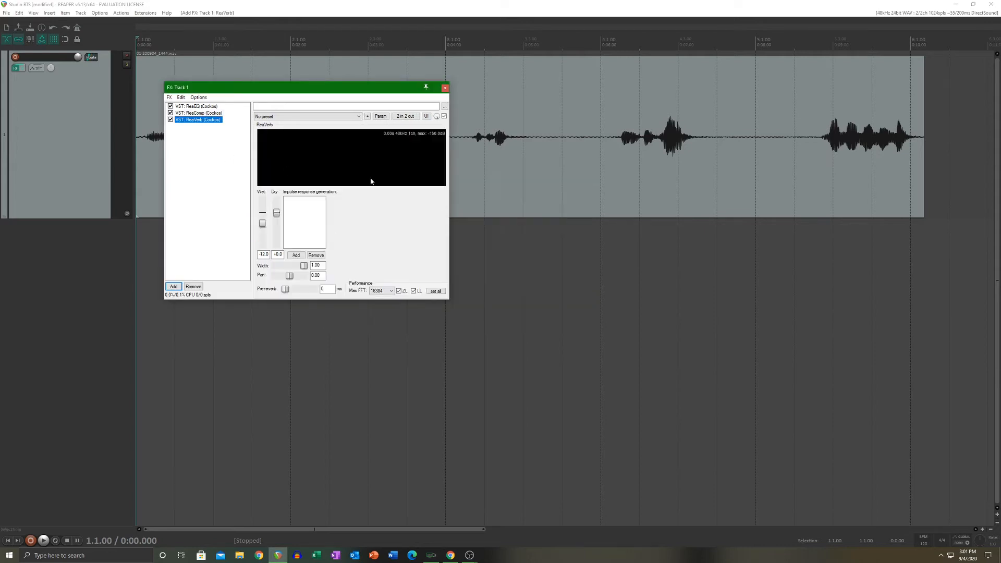
pyautogui.click(323, 117)
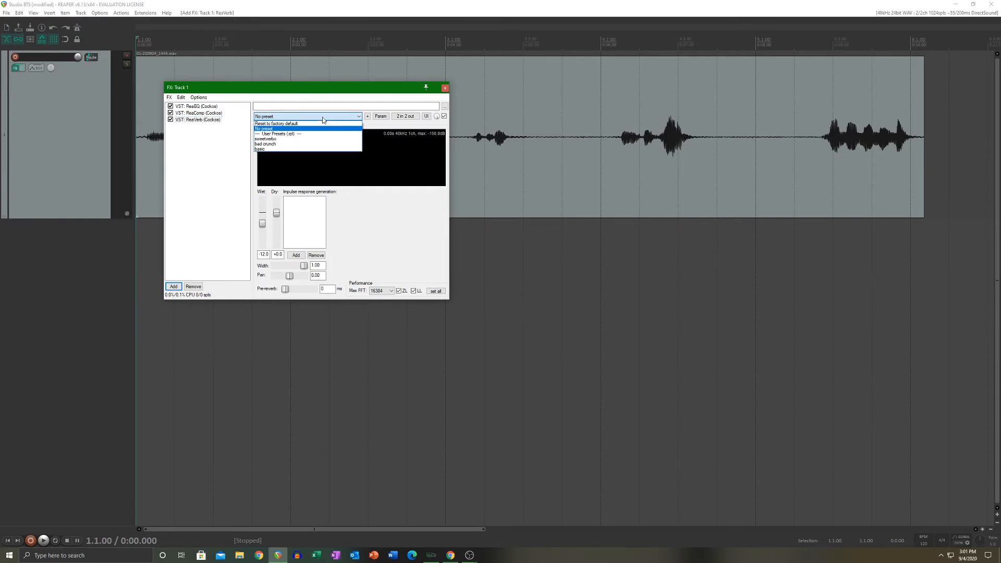
pyautogui.click(322, 118)
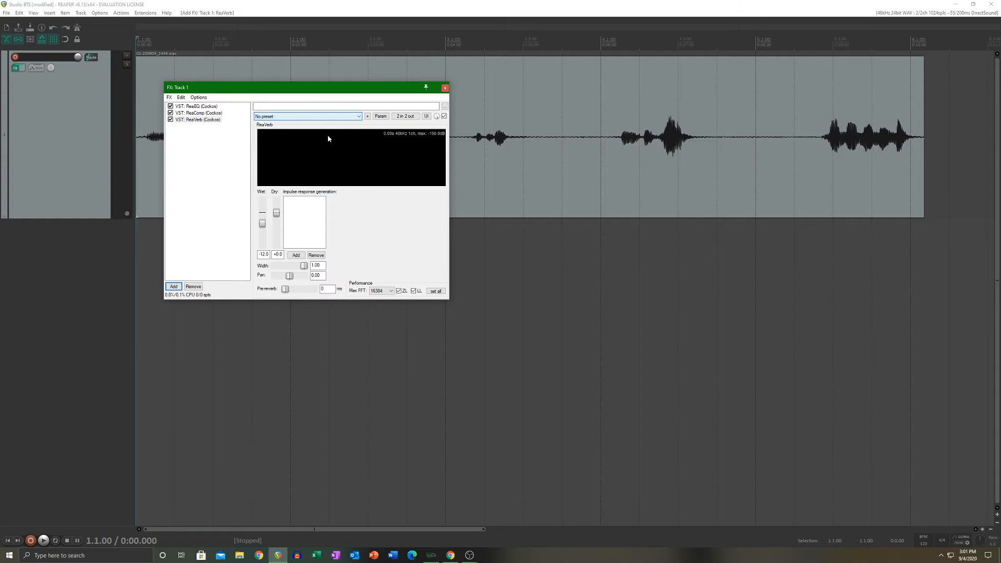
pyautogui.click(306, 117)
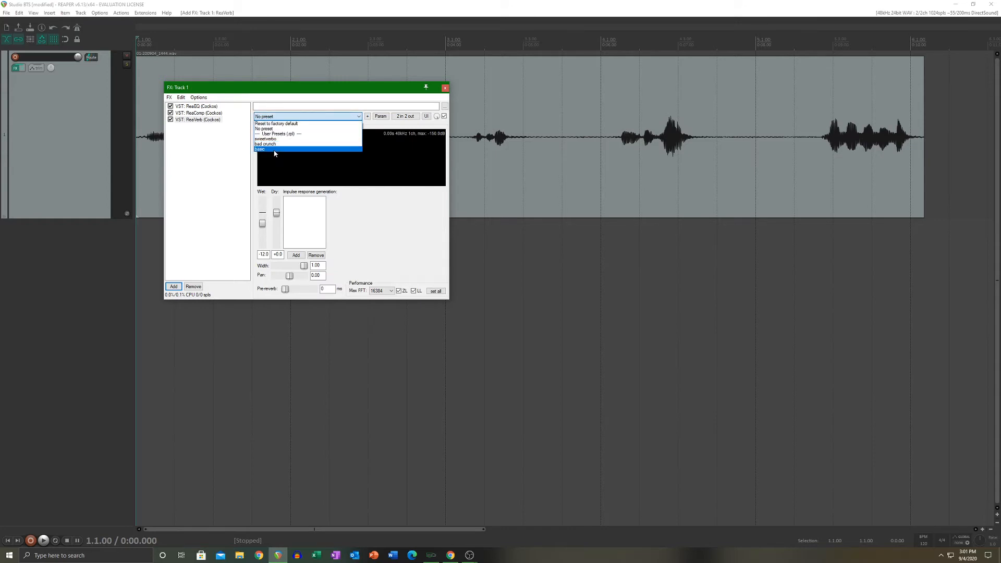
pyautogui.click(275, 149)
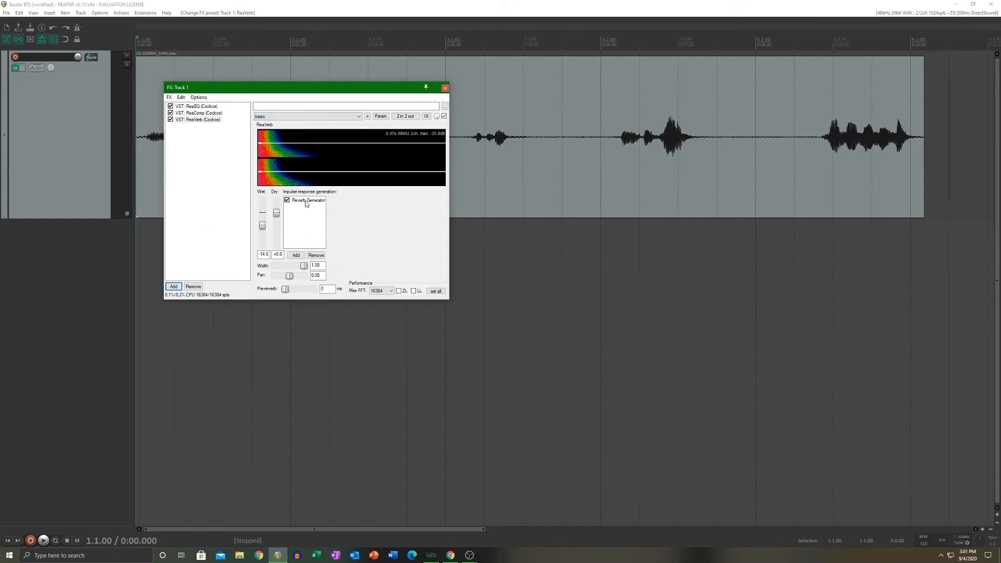
pyautogui.click(306, 201)
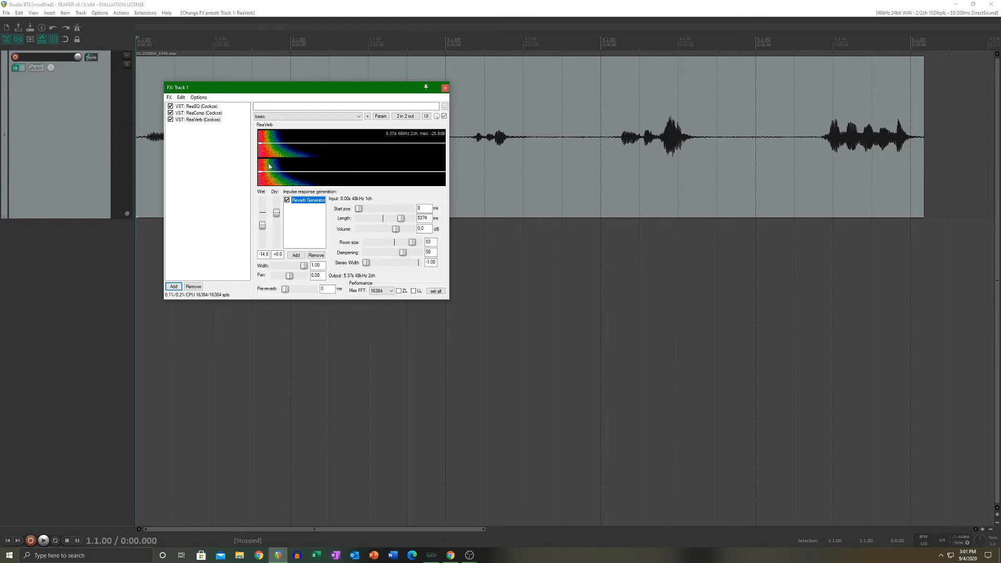
# Step: Move the effects window clear of the waveform, bypass ReaEQ and ReaComp, and play the recording with only ReaVerb active
pyautogui.moveTo(257, 92); pyautogui.dragTo(356, 192)
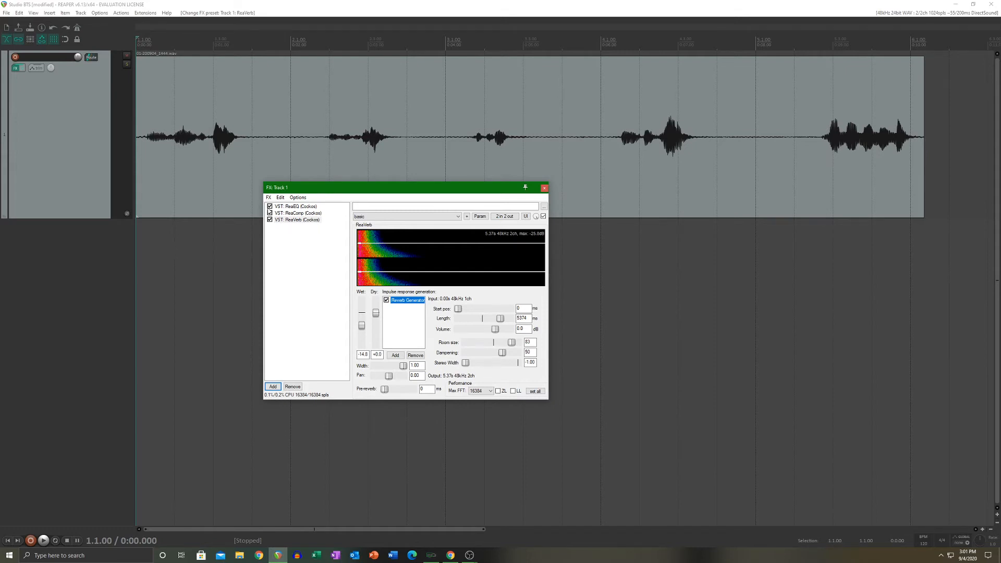
pyautogui.click(269, 207)
pyautogui.click(270, 213)
pyautogui.press('space')
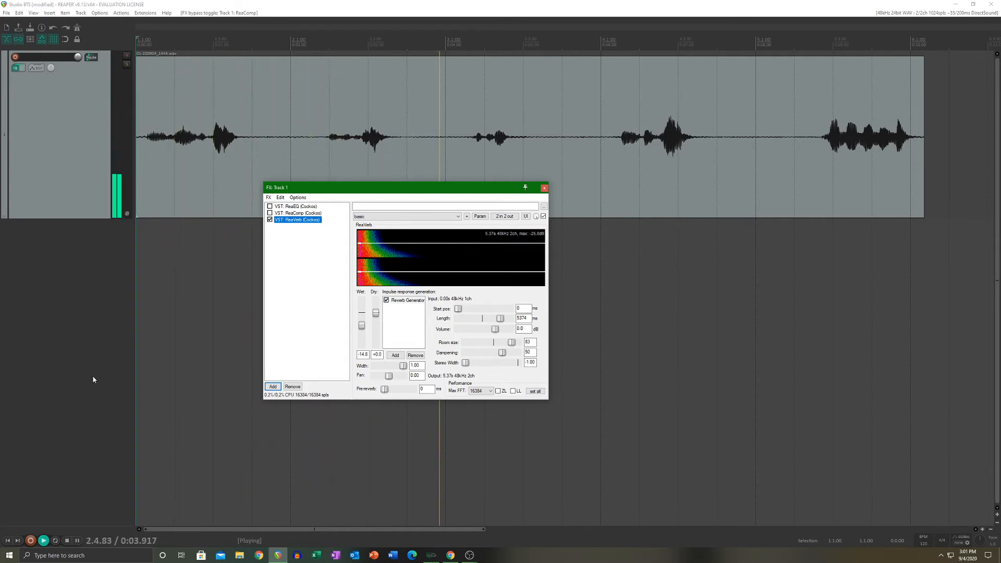
pyautogui.press('space')
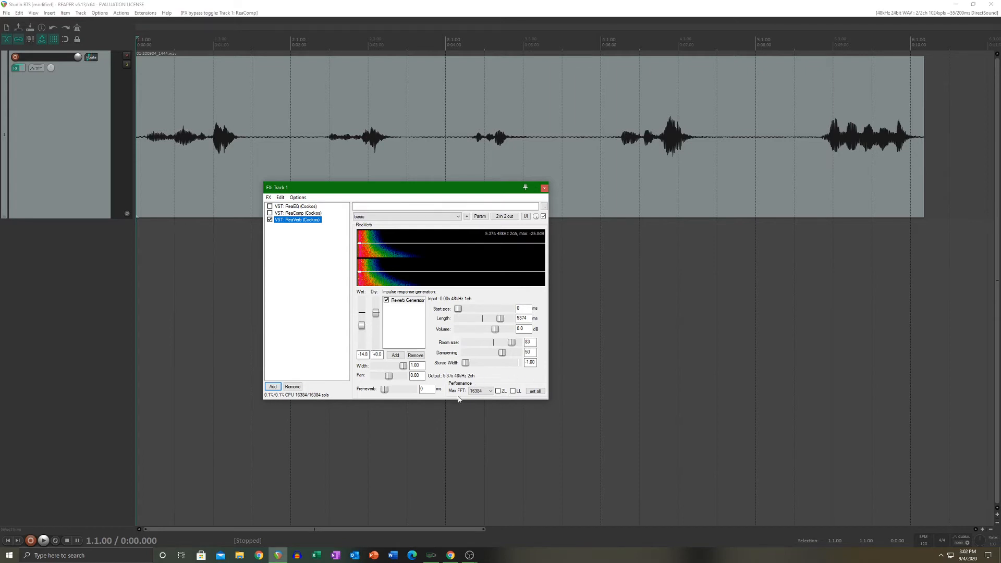
# Step: Remove ReaEQ, ReaComp and ReaVerb from track 1's effects chain
pyautogui.click(300, 206)
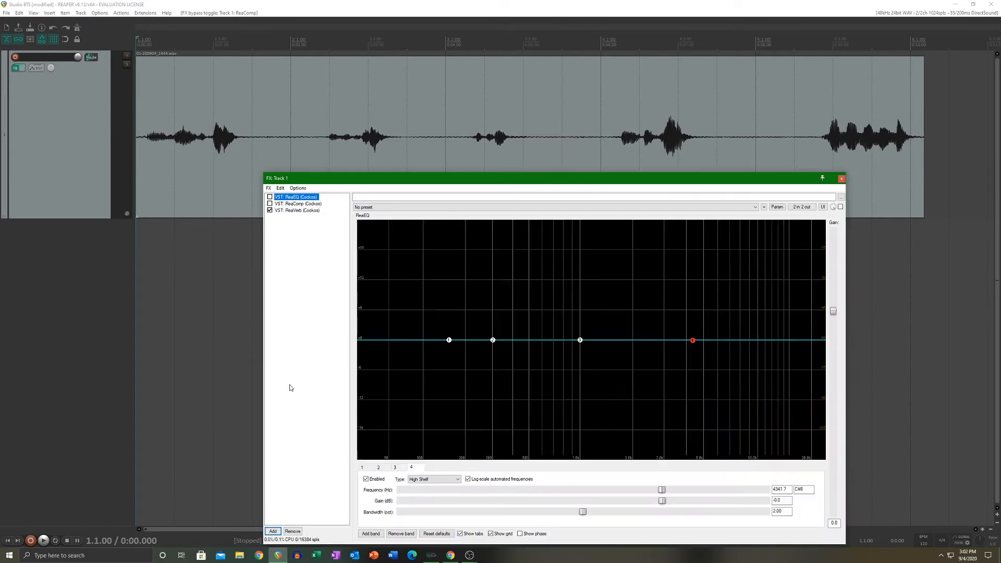
pyautogui.click(293, 531)
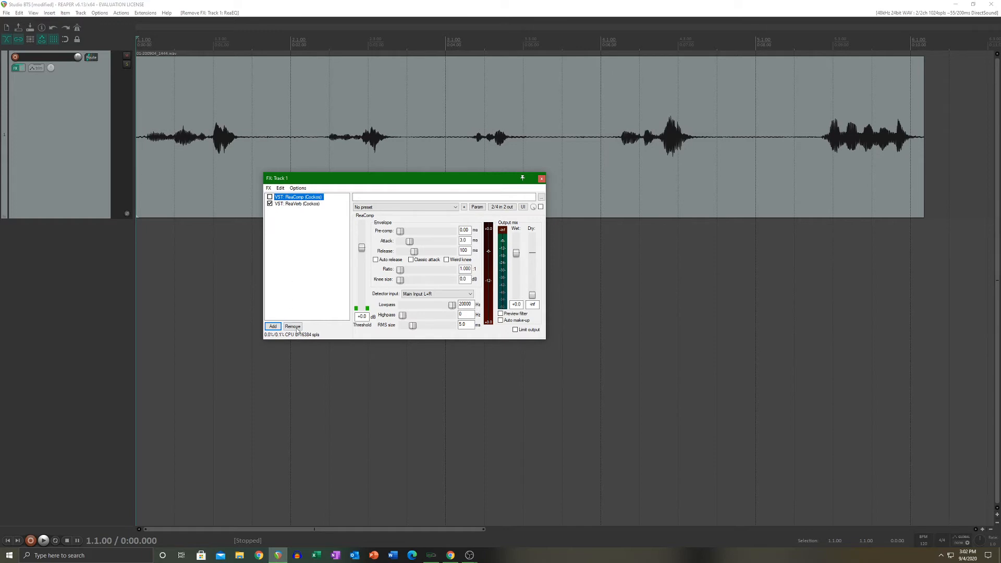
pyautogui.click(295, 327)
pyautogui.click(293, 377)
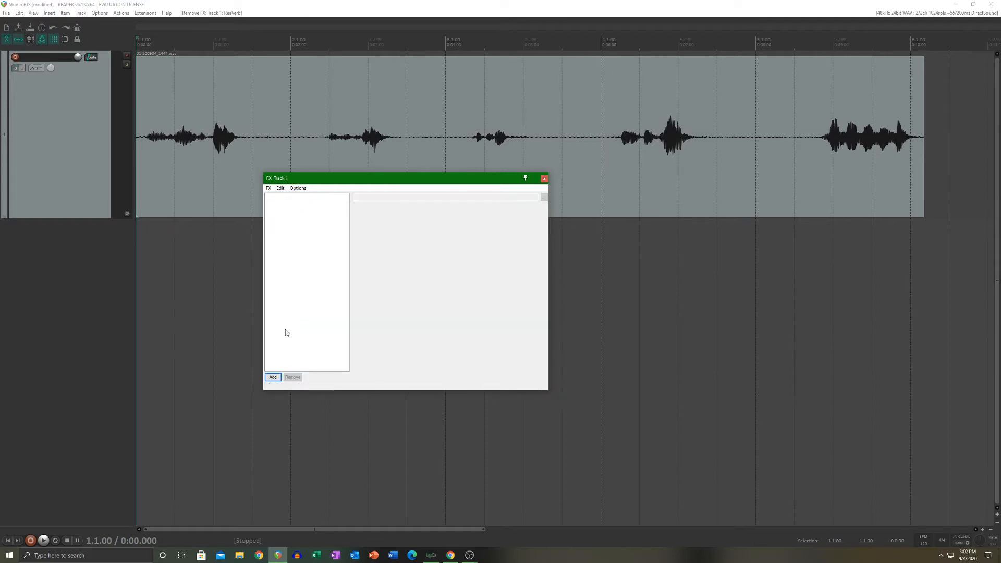
# Step: Add the ReaDelay effect to track 1
pyautogui.click(274, 377)
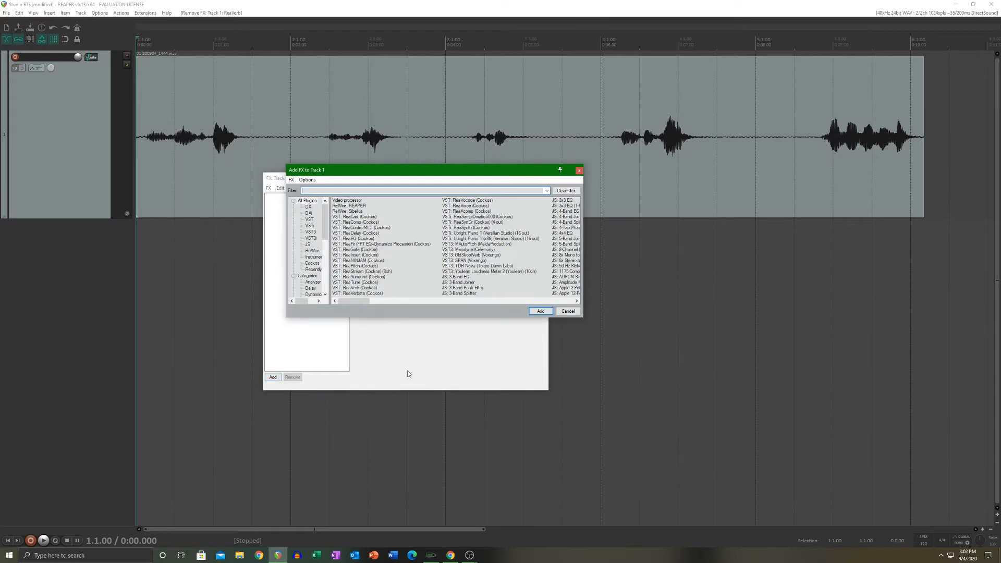
pyautogui.doubleClick(367, 234)
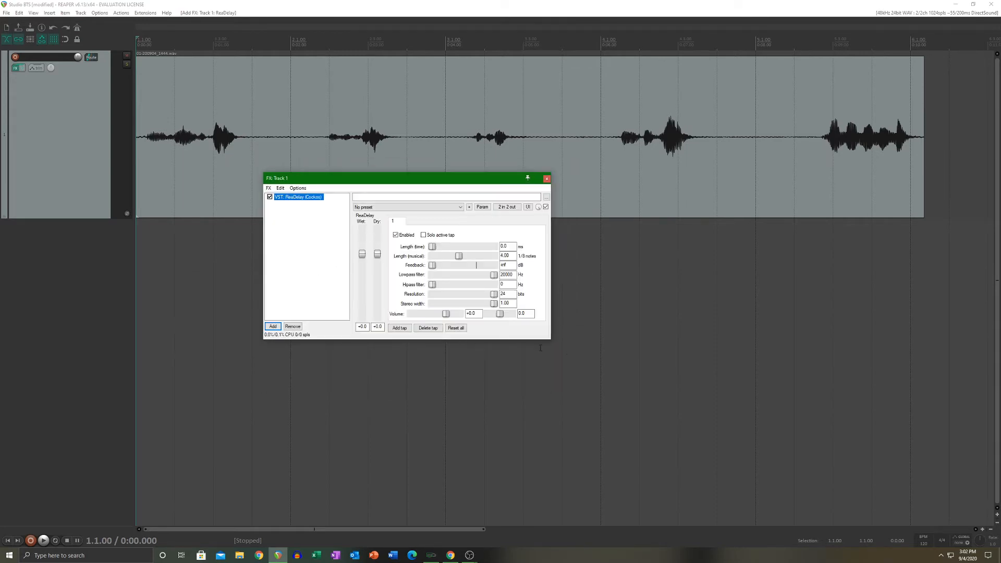
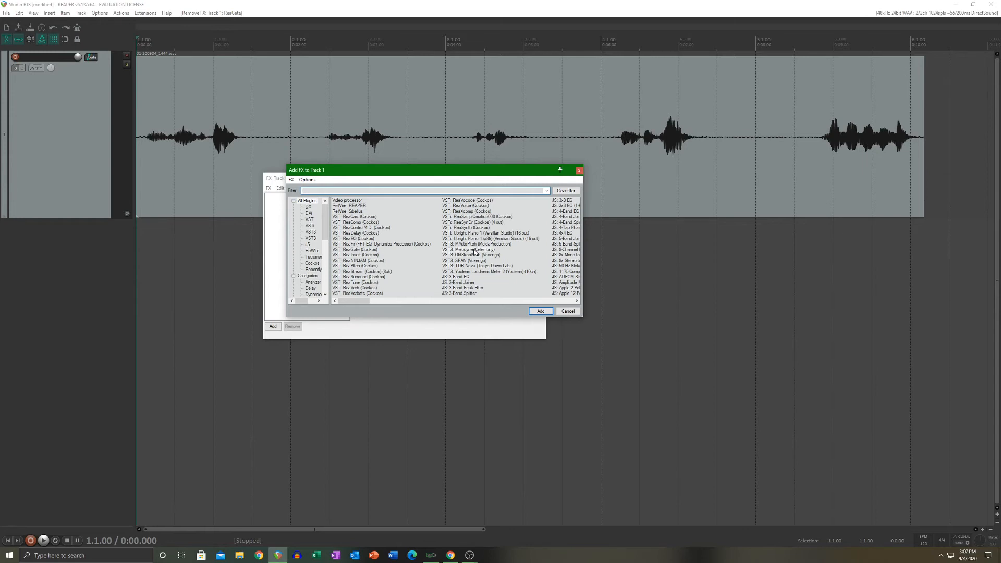
# Step: Add the Melodyne effect to track 1 and move the effects window up to show its full editor
pyautogui.doubleClick(472, 250)
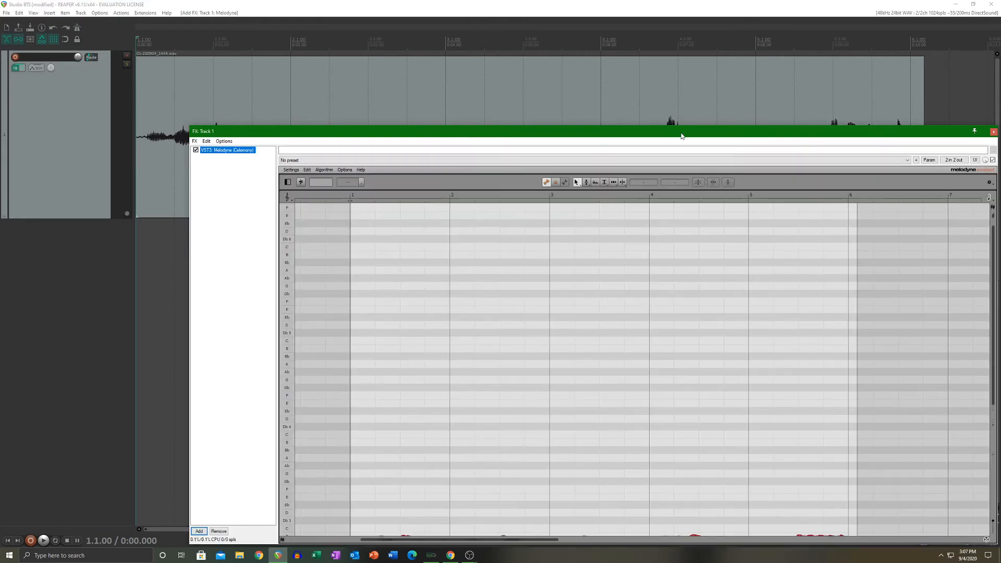
pyautogui.moveTo(682, 136); pyautogui.dragTo(603, 62)
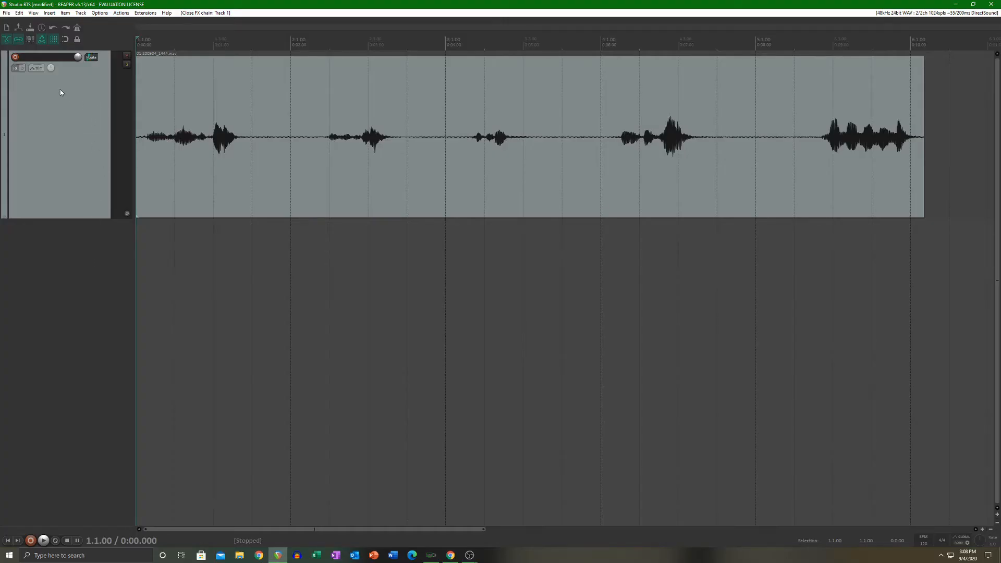
# Step: Try out track 1's pan control in the track header and reset it to center
pyautogui.click(68, 129)
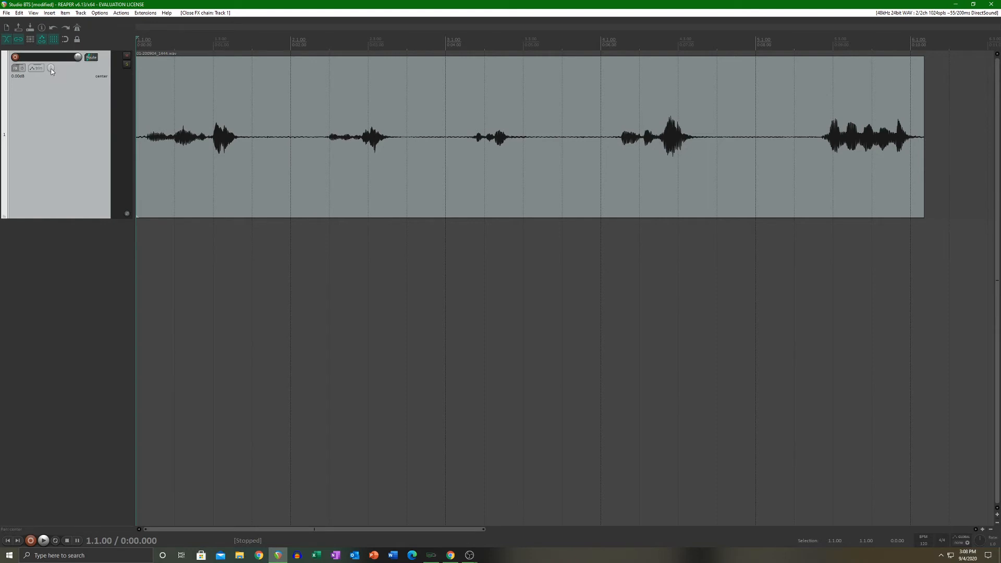
pyautogui.moveTo(52, 71); pyautogui.dragTo(53, 63)
pyautogui.moveTo(52, 72); pyautogui.dragTo(53, 66)
pyautogui.doubleClick(51, 67)
pyautogui.click(69, 346)
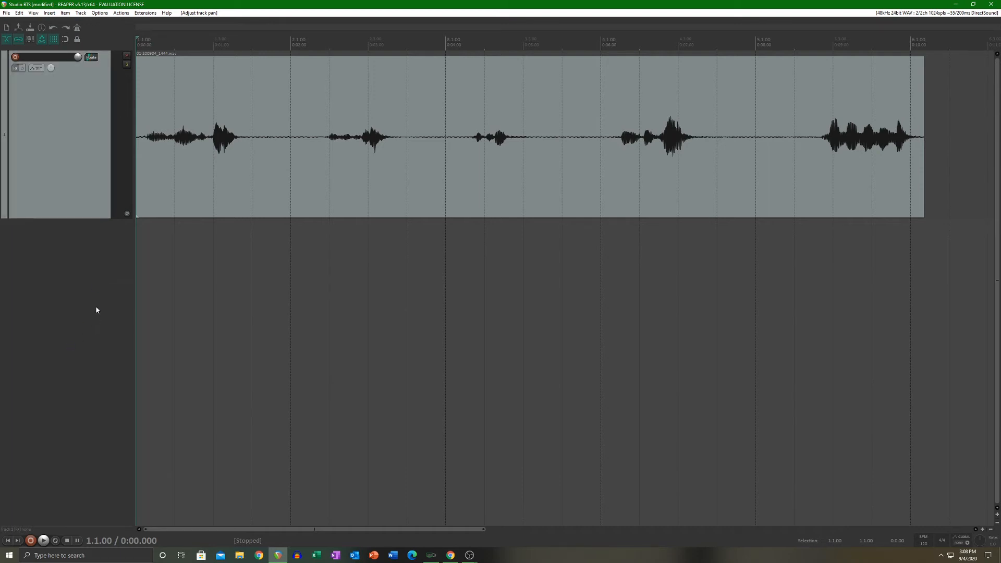
# Step: Show the mixer, try out track 1's pan there, reset it to center, and close the mixer
pyautogui.hotkey('ctrl', 'm')
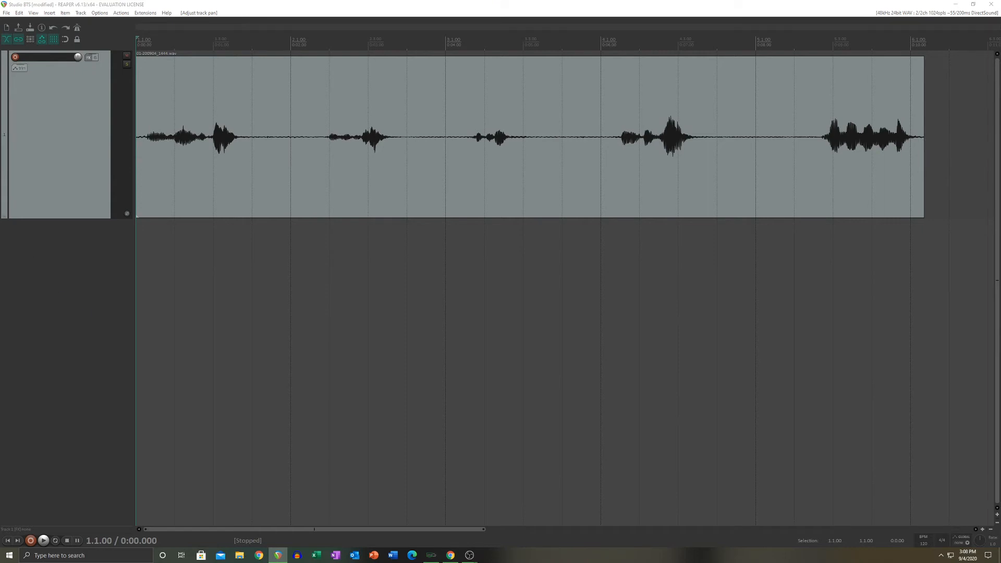
pyautogui.moveTo(0, 12); pyautogui.dragTo(528, 73)
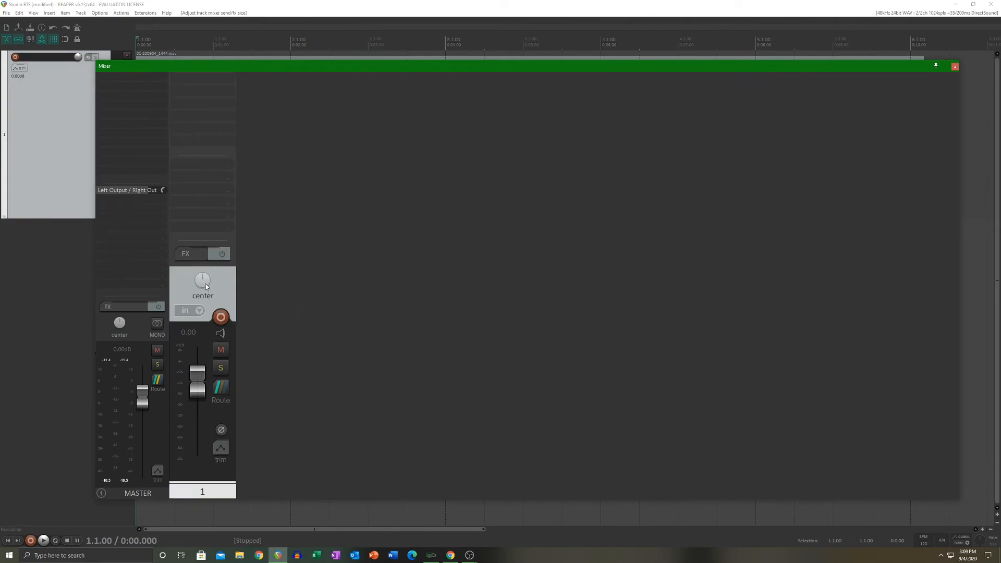
pyautogui.moveTo(206, 283); pyautogui.dragTo(205, 313)
pyautogui.moveTo(205, 295); pyautogui.dragTo(205, 293)
pyautogui.doubleClick(204, 280)
pyautogui.hotkey('ctrl', 'm')
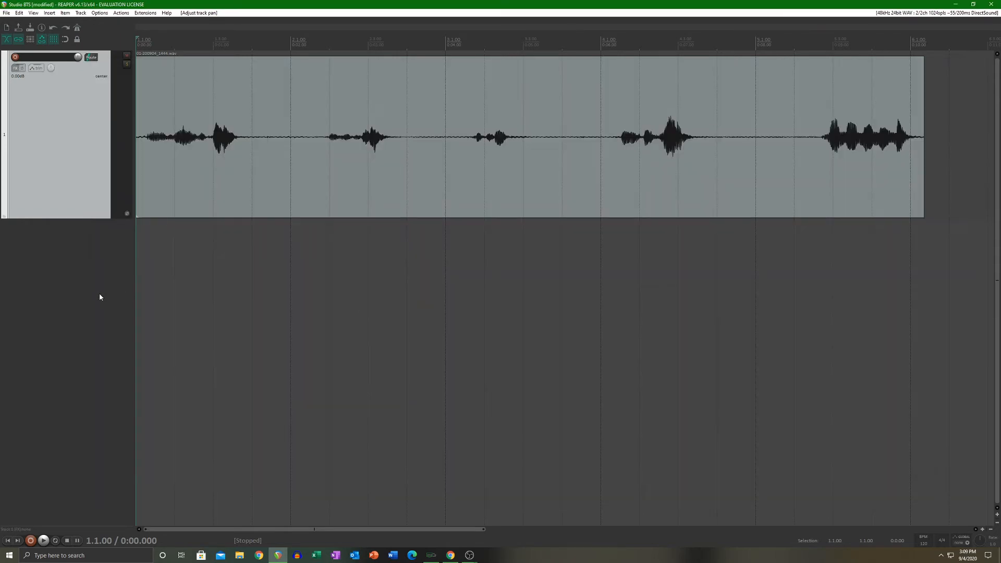
pyautogui.click(100, 297)
pyautogui.click(86, 300)
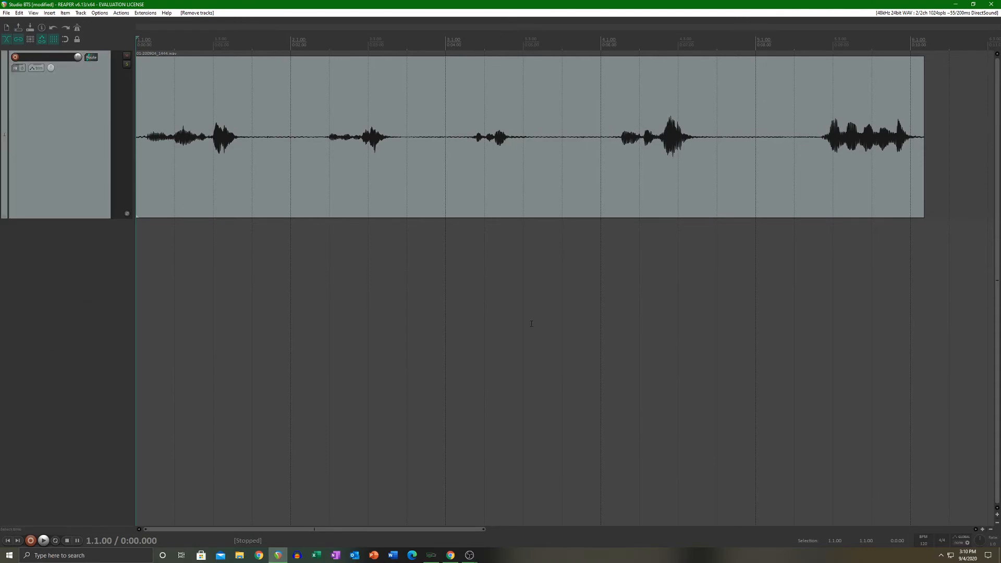
# Step: Activate track 1's Pan envelope, visible and armed, and close the envelope settings
pyautogui.click(38, 69)
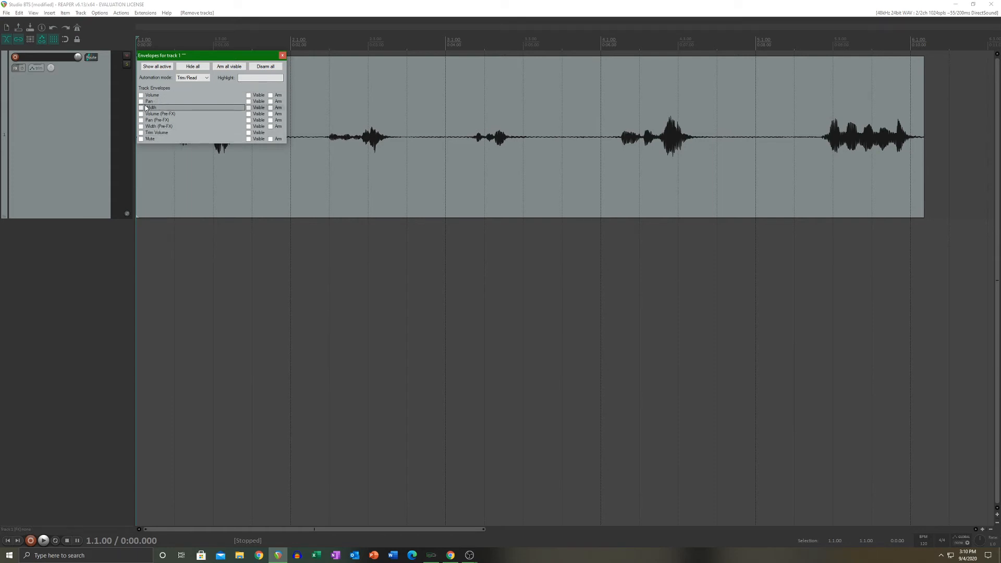
pyautogui.click(209, 101)
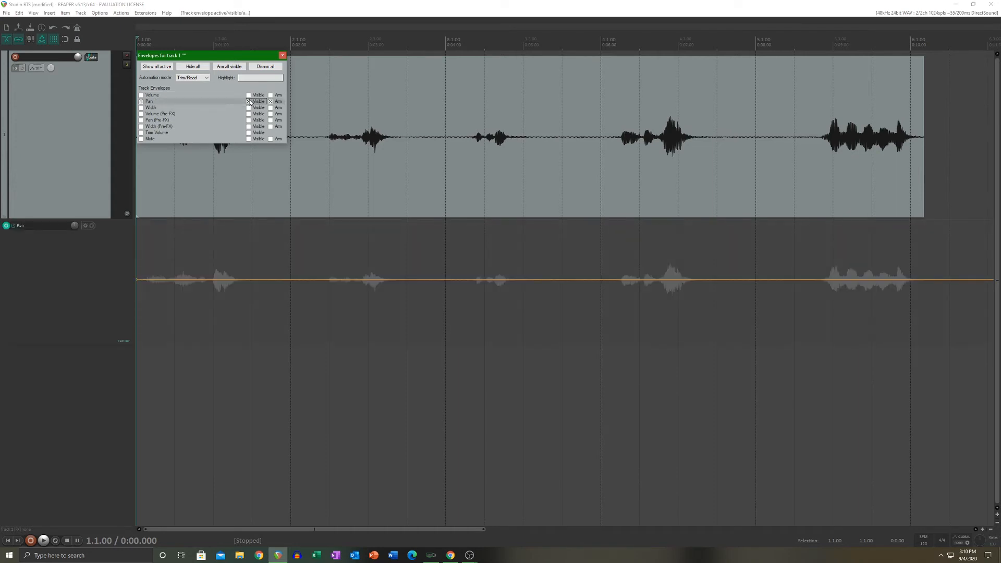
pyautogui.click(277, 102)
pyautogui.click(277, 102)
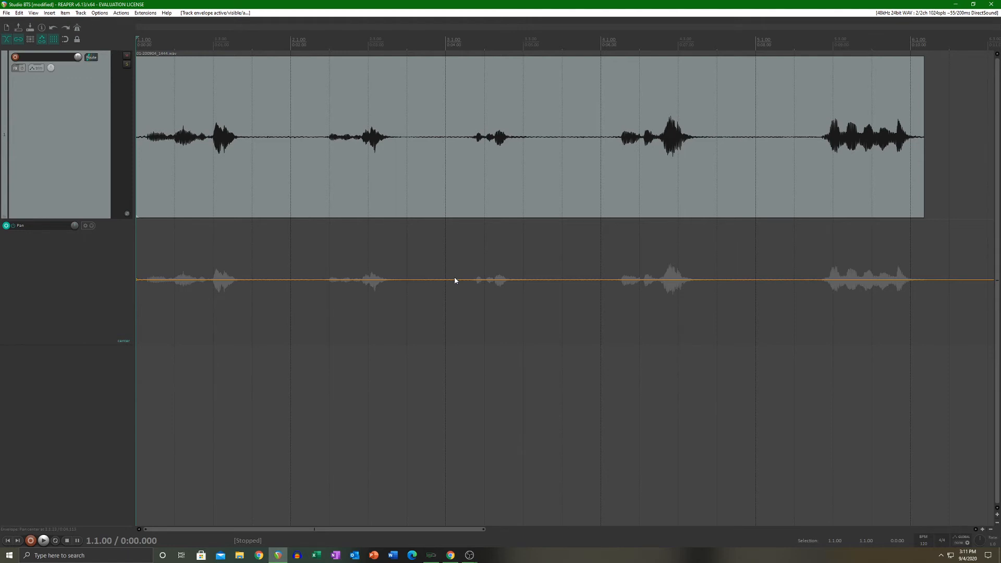
# Step: Shift the whole Pan envelope to 100% right, to 100% left, and back to center
pyautogui.moveTo(455, 279); pyautogui.dragTo(453, 350)
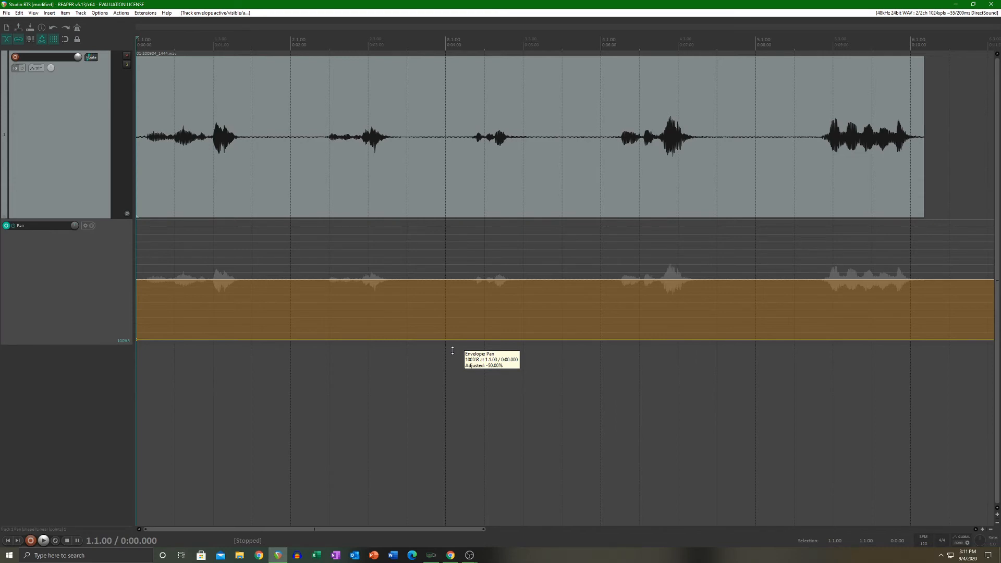
pyautogui.moveTo(453, 351); pyautogui.dragTo(454, 225)
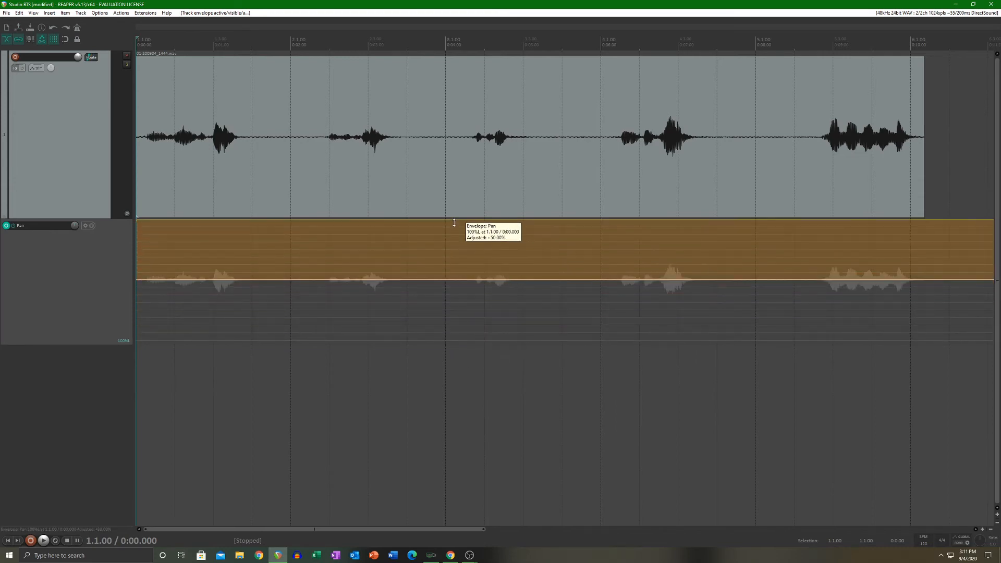
pyautogui.moveTo(454, 223); pyautogui.dragTo(456, 284)
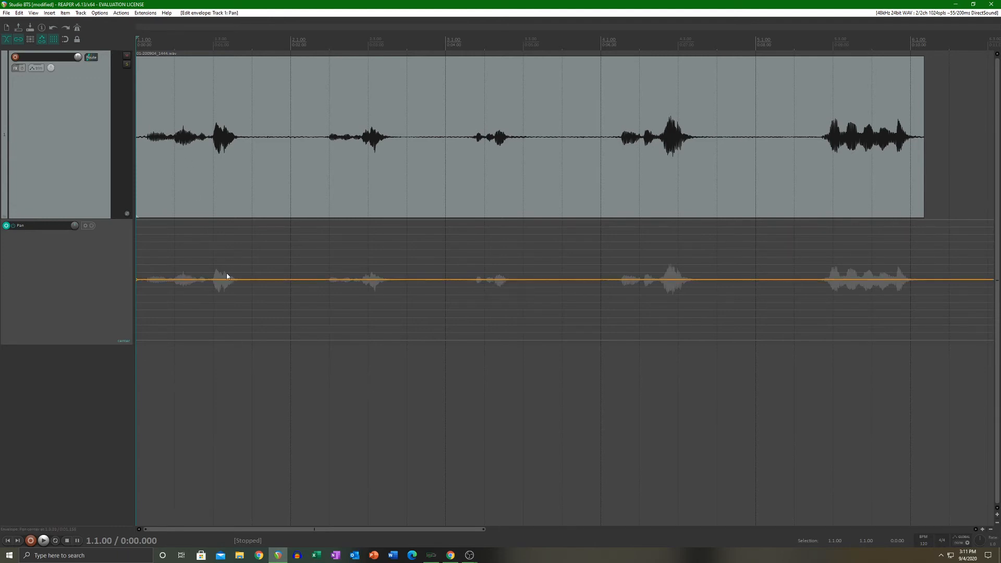
# Step: Shape the Pan envelope to hold 100% left through the first phrase and switch abruptly to 100% right at about 2.2 s
pyautogui.moveTo(252, 289); pyautogui.dragTo(266, 197)
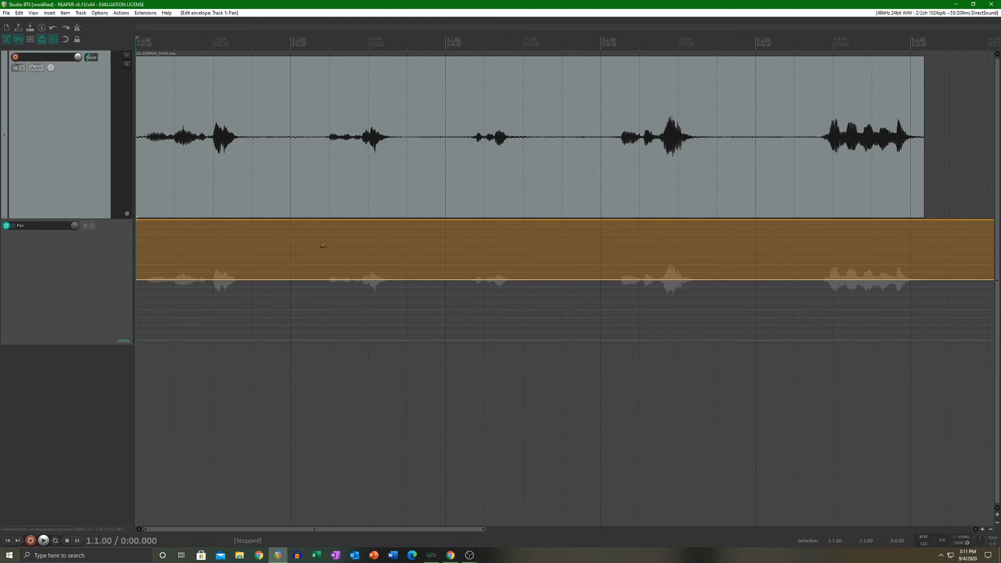
pyautogui.click(312, 220)
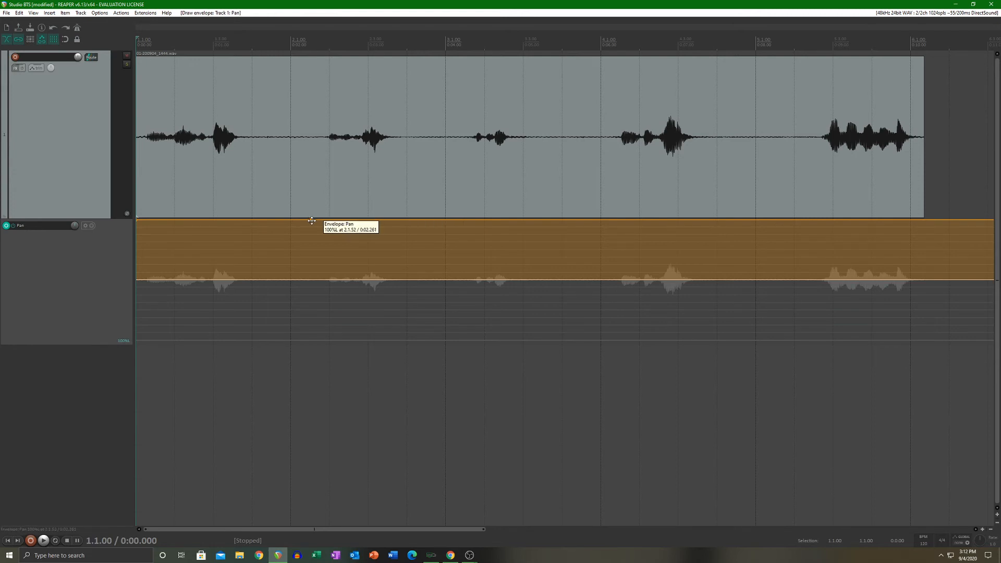
pyautogui.click(312, 222)
pyautogui.moveTo(313, 222); pyautogui.dragTo(304, 353)
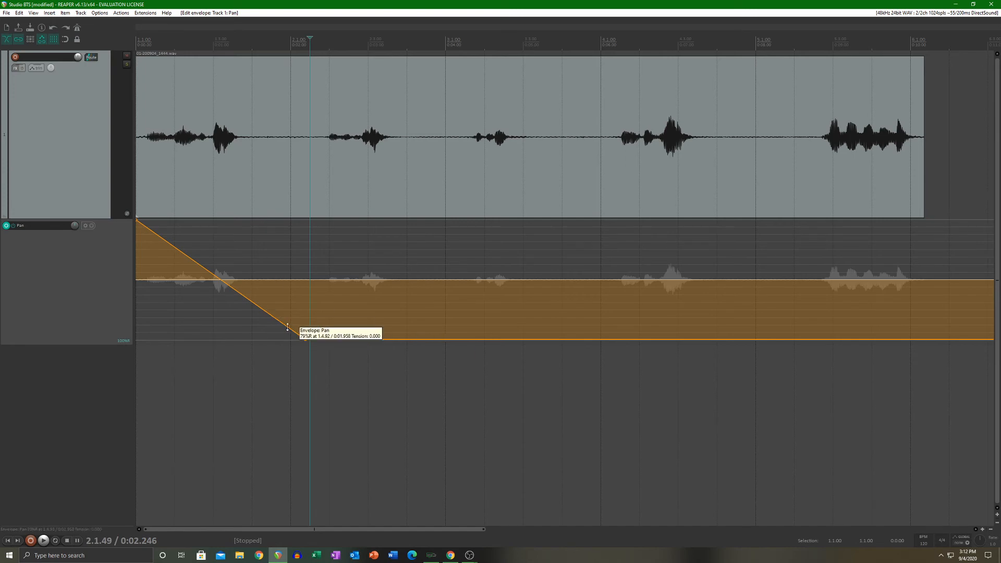
pyautogui.moveTo(283, 327); pyautogui.dragTo(305, 211)
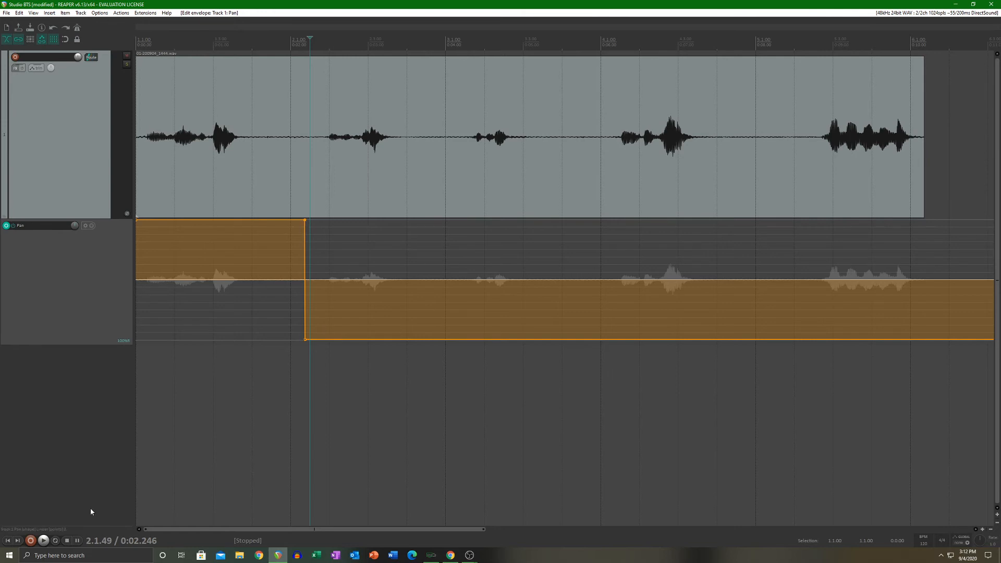
# Step: Play the recording from the start to hear the pan switch from left to right
pyautogui.click(8, 541)
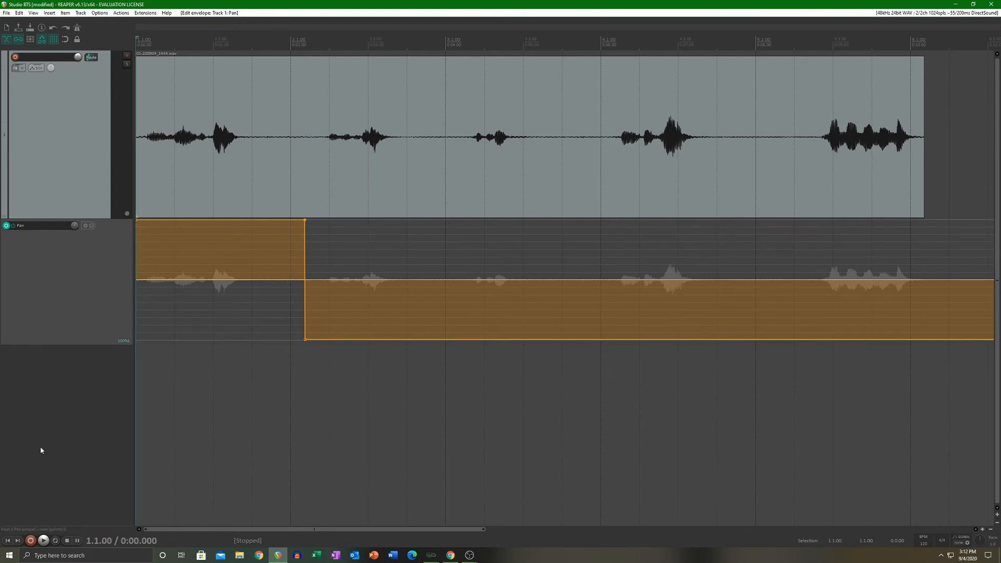
pyautogui.press('space')
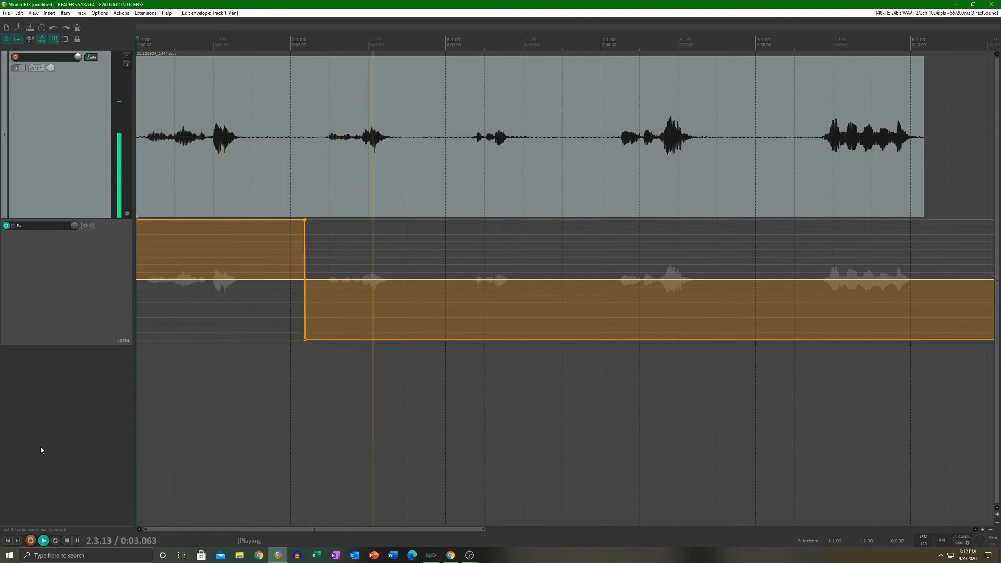
pyautogui.press('space')
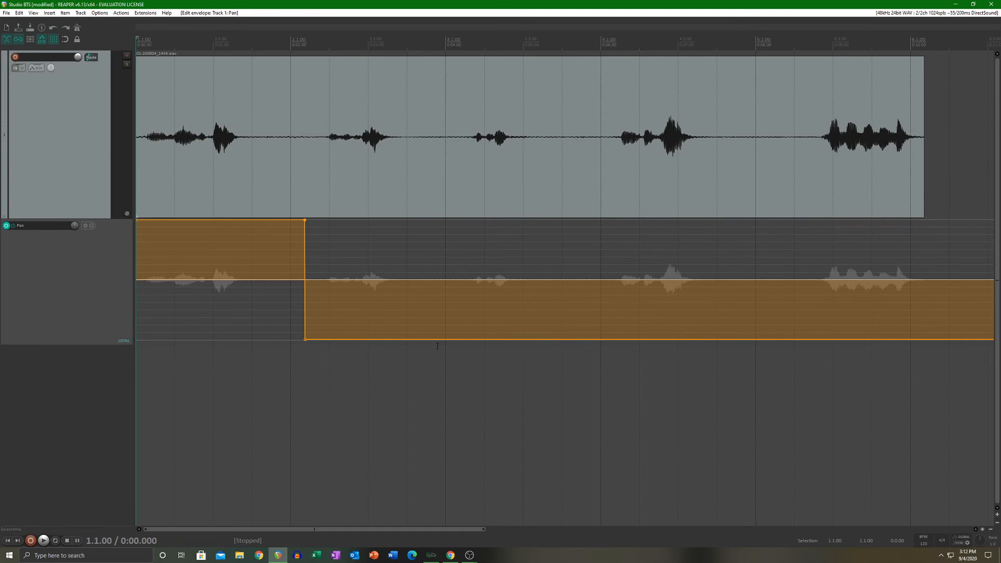
# Step: Return the Pan envelope abruptly to center at about 3.6 s, after the second phrase, and play the result
pyautogui.moveTo(432, 339); pyautogui.dragTo(417, 339)
pyautogui.moveTo(431, 340); pyautogui.dragTo(418, 279)
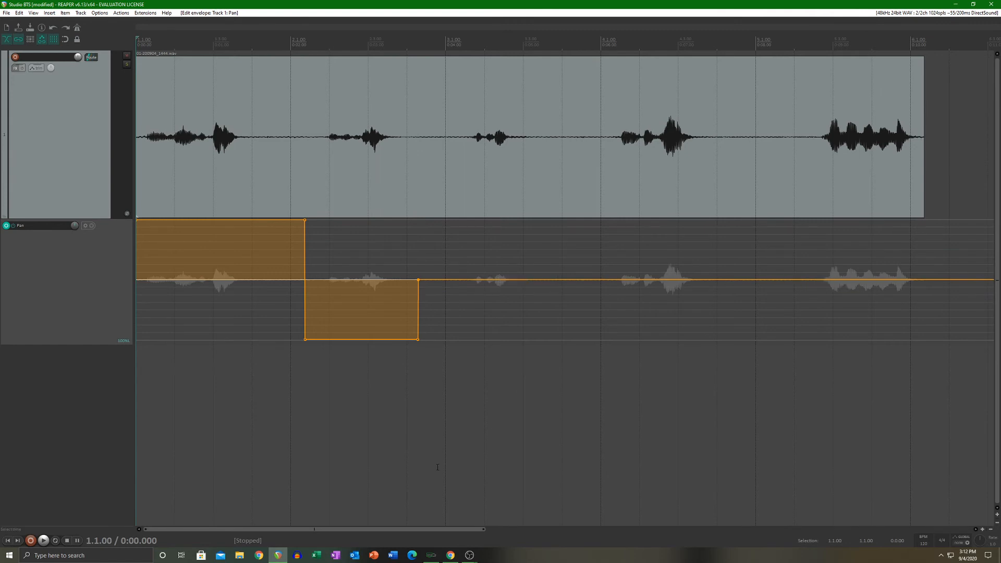
pyautogui.press('space')
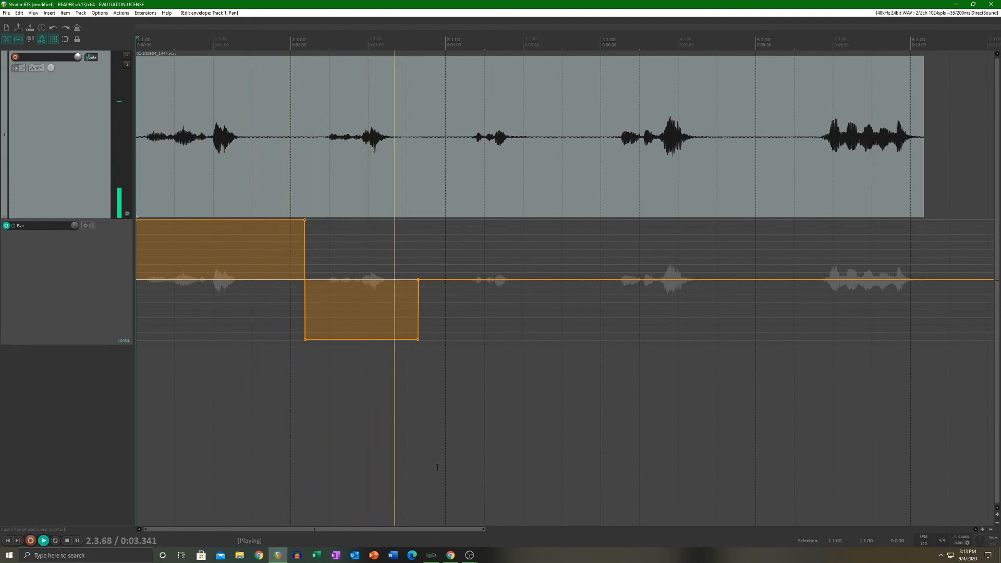
pyautogui.press('space')
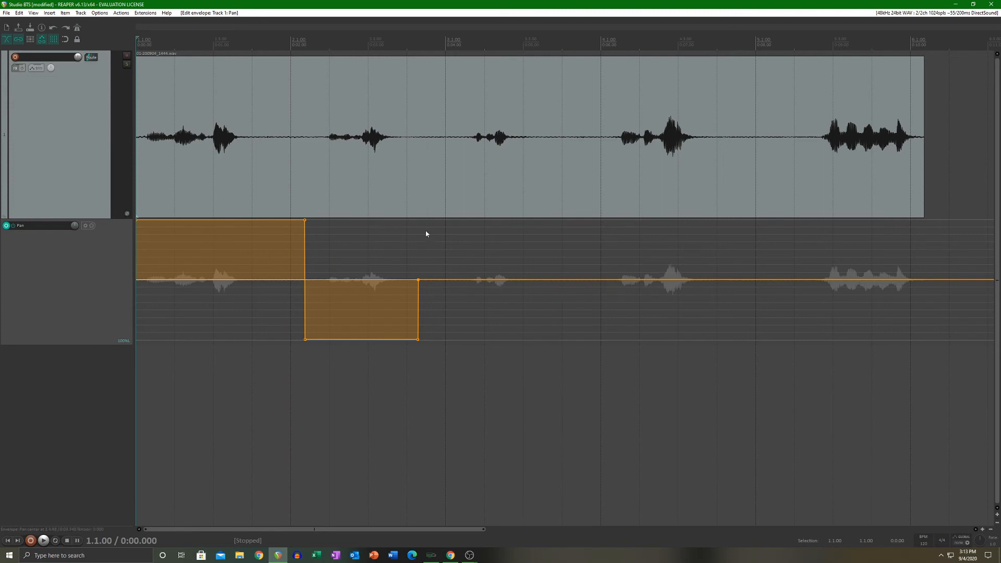
# Step: Pan about 97% left from about 5.1 s, sweep to full right across the fourth phrase, and sweep back left across the fifth
pyautogui.click(531, 279)
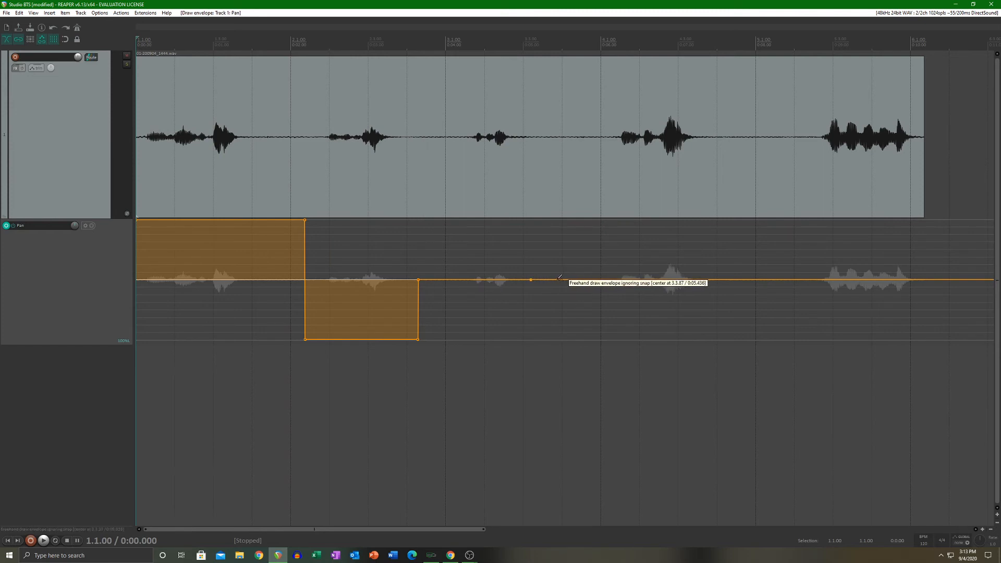
pyautogui.moveTo(556, 280)
pyautogui.mouseDown()
pyautogui.moveTo(554, 214)
pyautogui.moveTo(530, 210)
pyautogui.mouseUp()
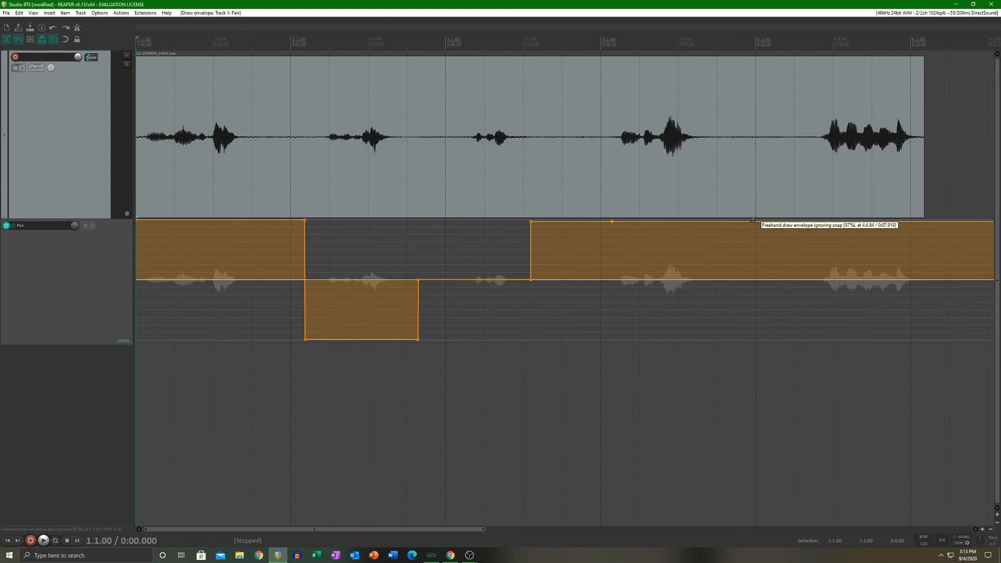
pyautogui.click(694, 222)
pyautogui.click(827, 221)
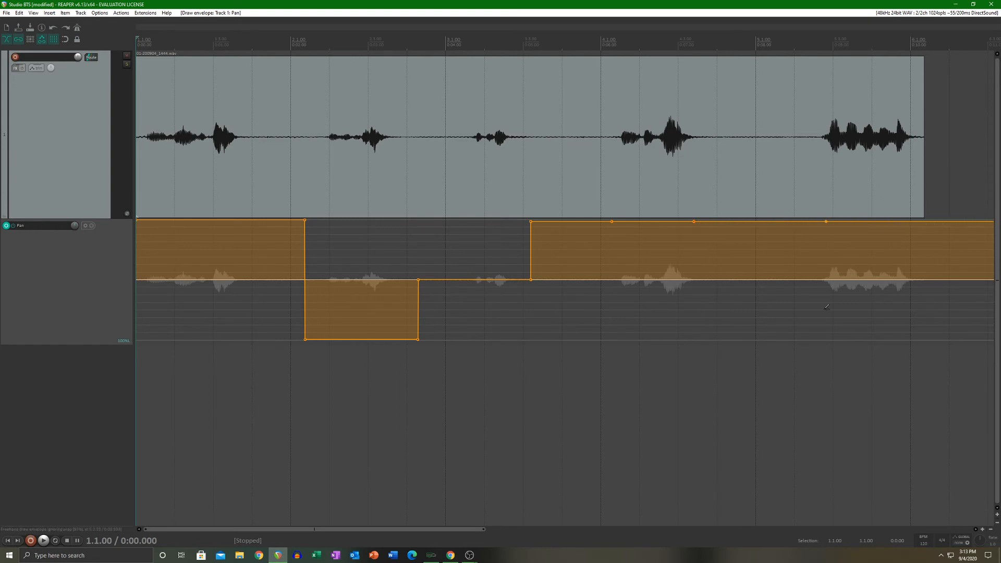
pyautogui.click(910, 222)
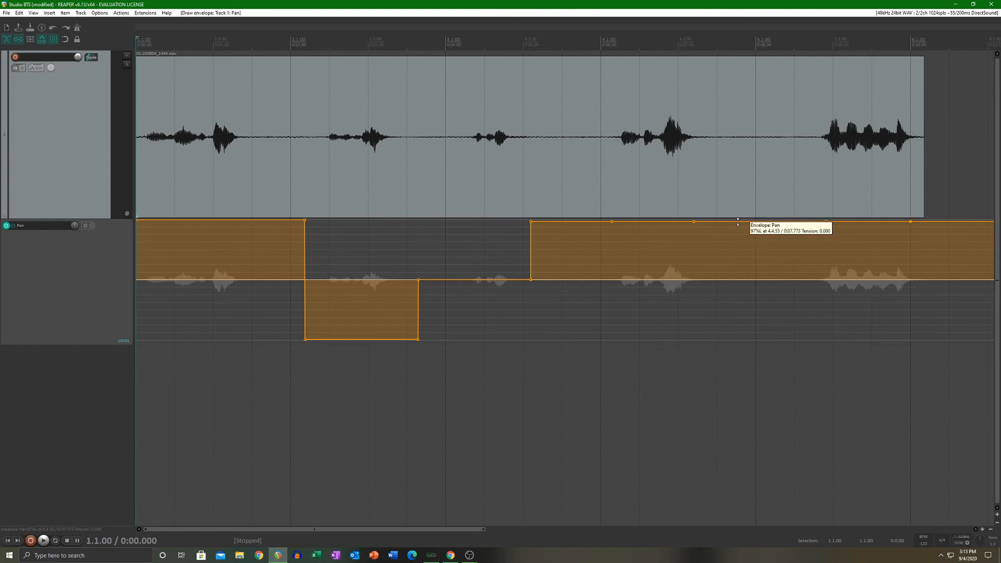
pyautogui.moveTo(735, 222); pyautogui.dragTo(676, 463)
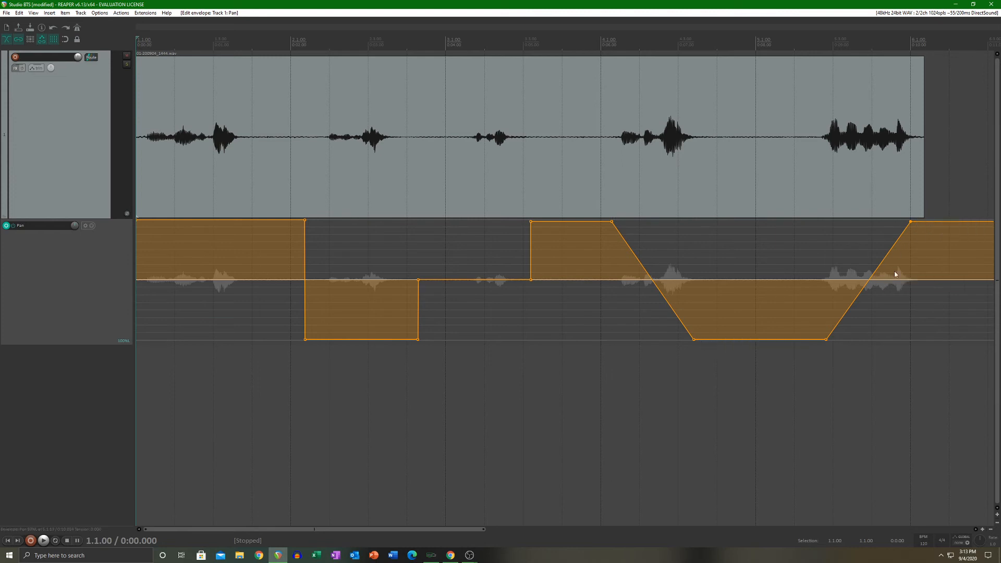
# Step: Play the recording from about 5 s to hear the pan sweeps over the last two phrases
pyautogui.click(527, 378)
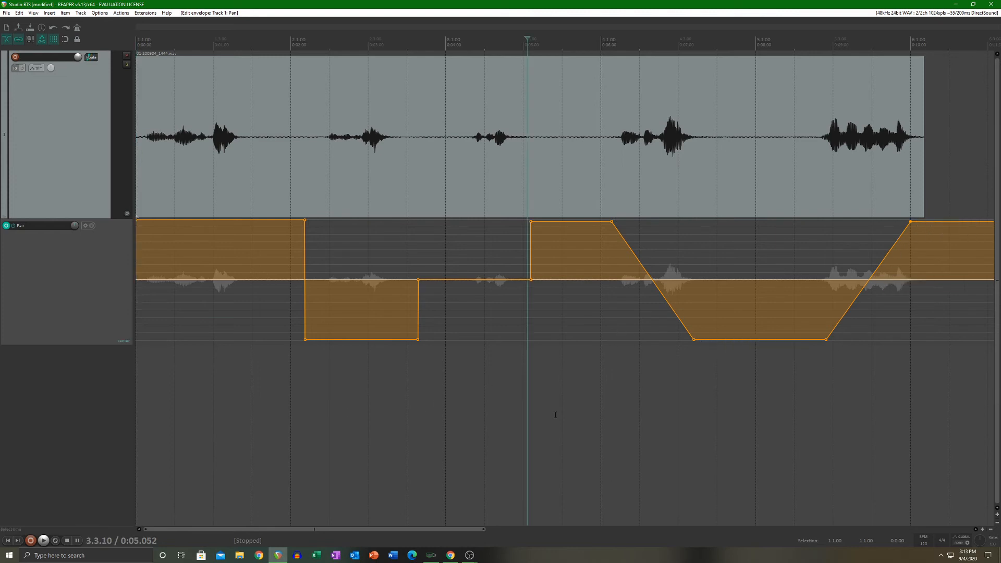
pyautogui.press('space')
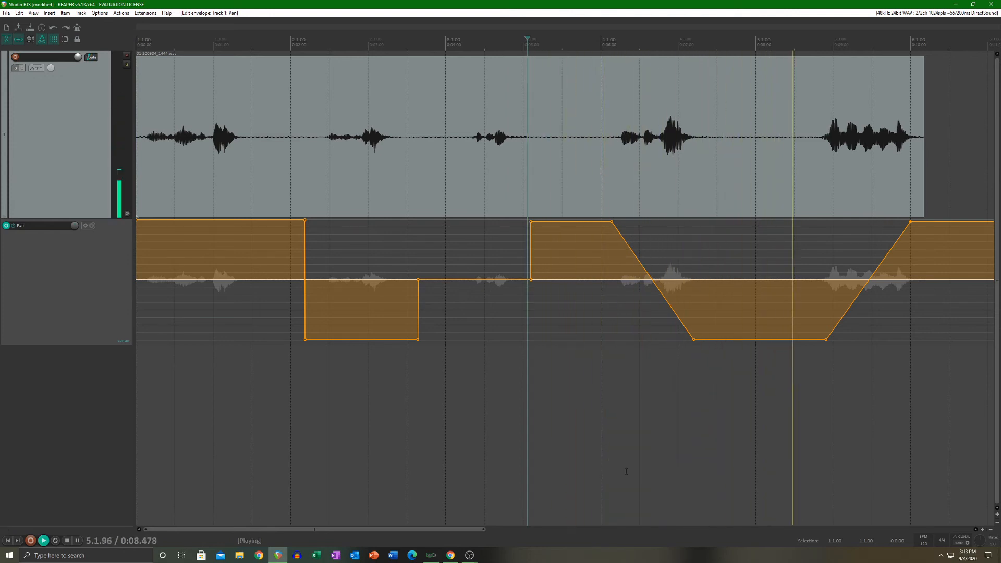
pyautogui.press('space')
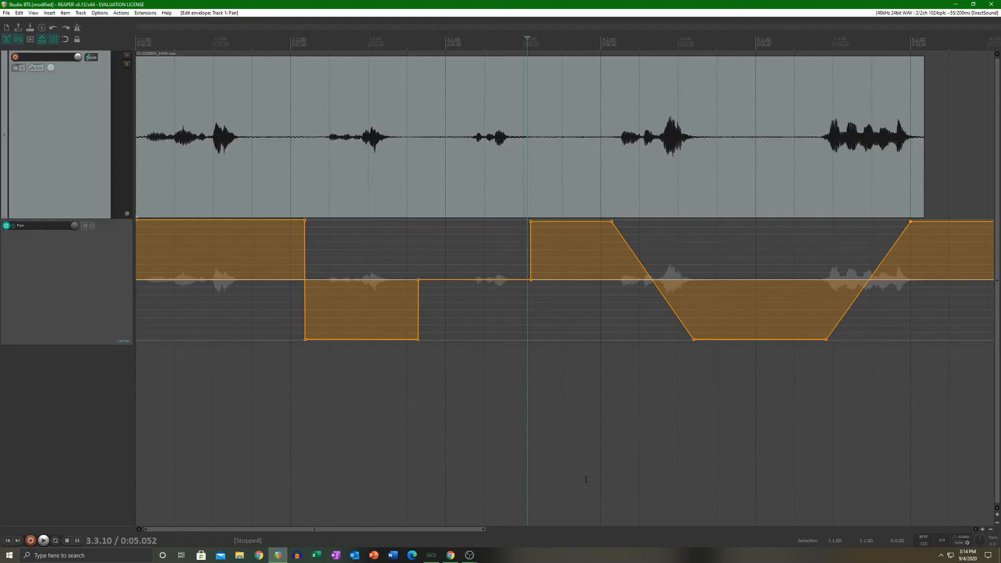
# Step: Select all points of the Pan envelope and delete them
pyautogui.click(245, 323)
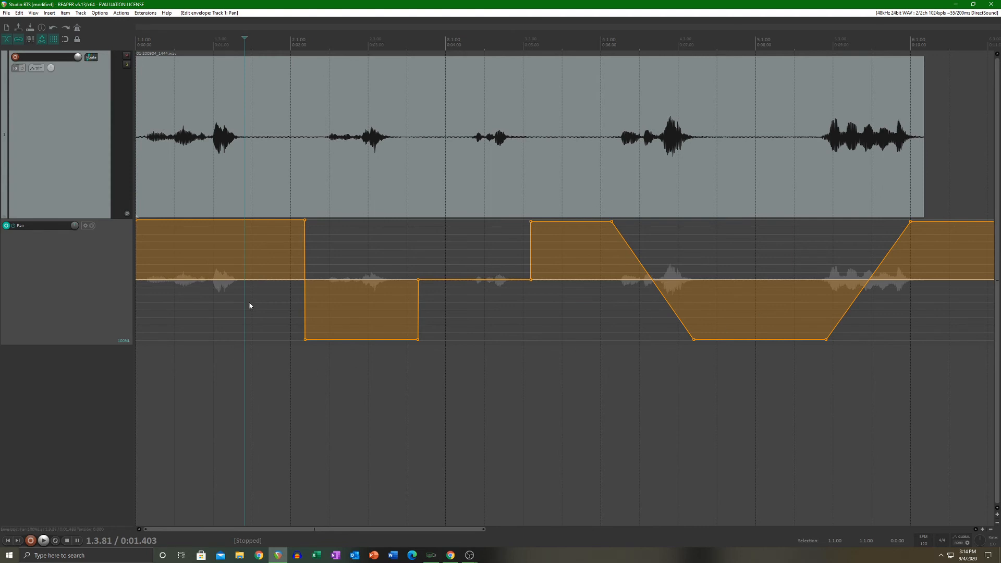
pyautogui.rightClick(288, 309)
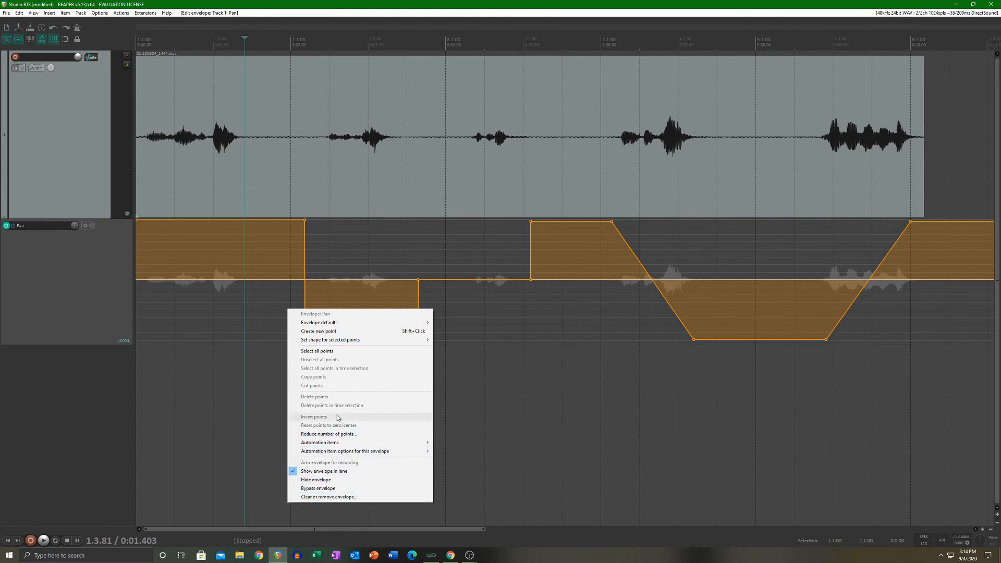
pyautogui.click(331, 353)
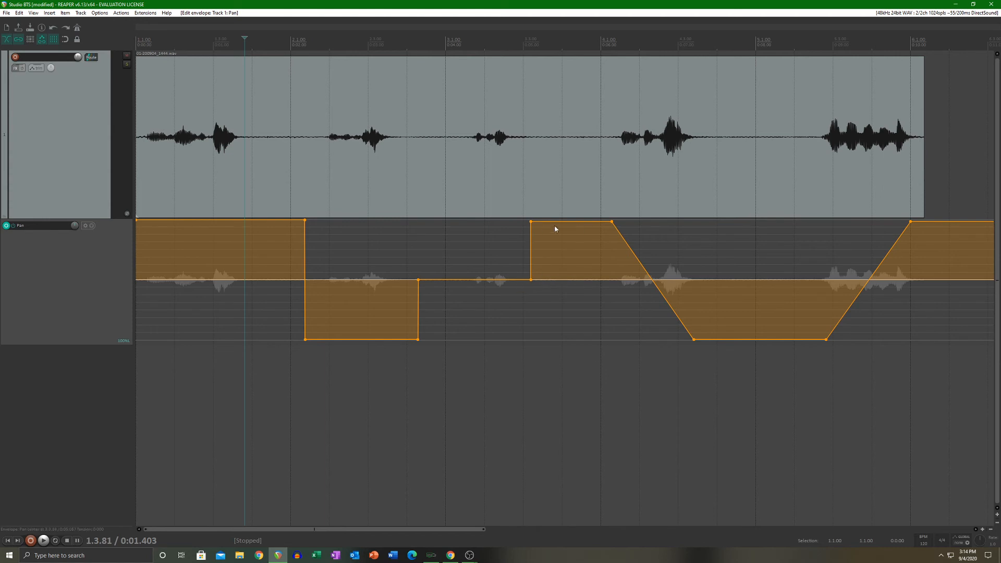
pyautogui.rightClick(368, 250)
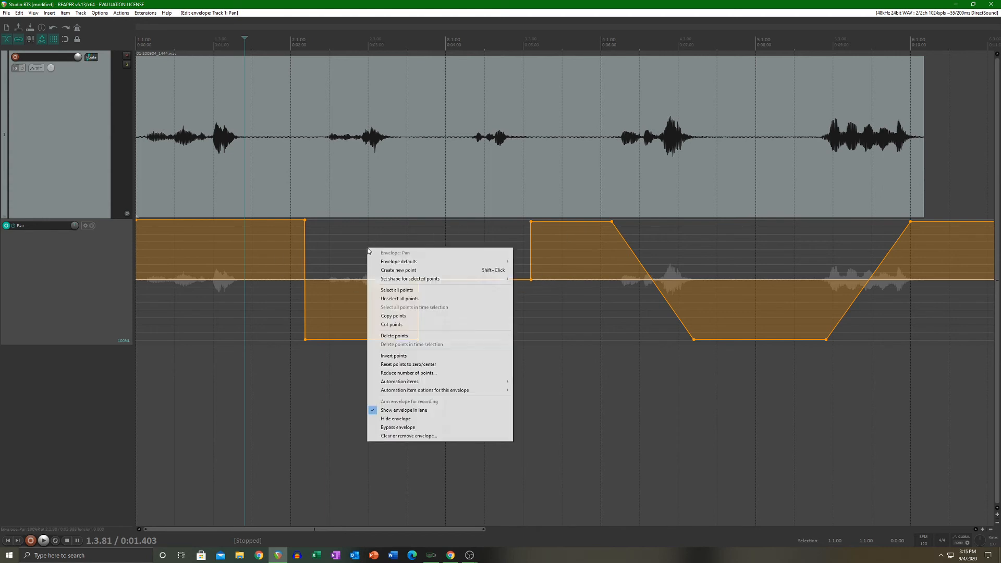
pyautogui.click(413, 337)
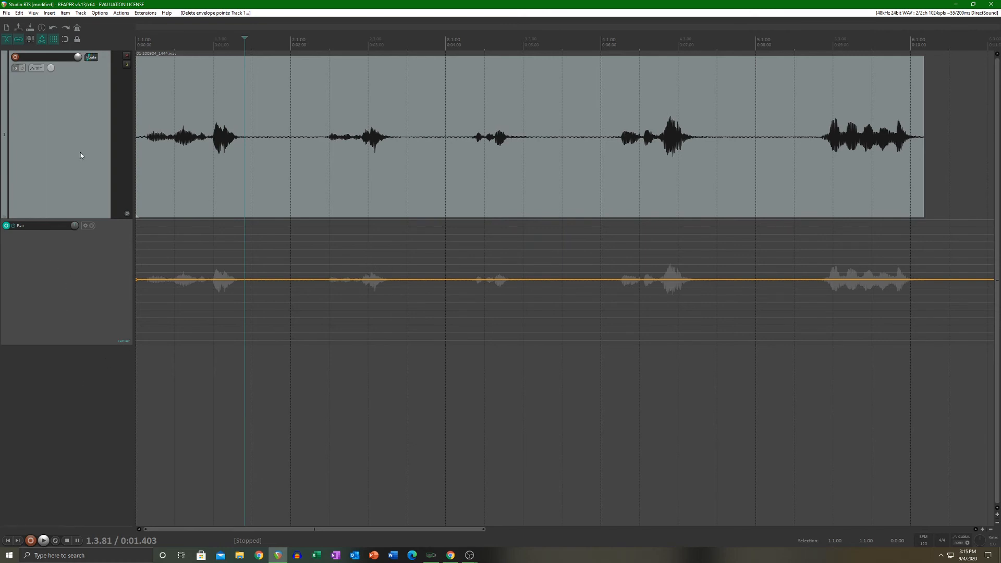
# Step: Activate and show the track's Volume envelope, and hide and deactivate its Pan envelope
pyautogui.click(37, 69)
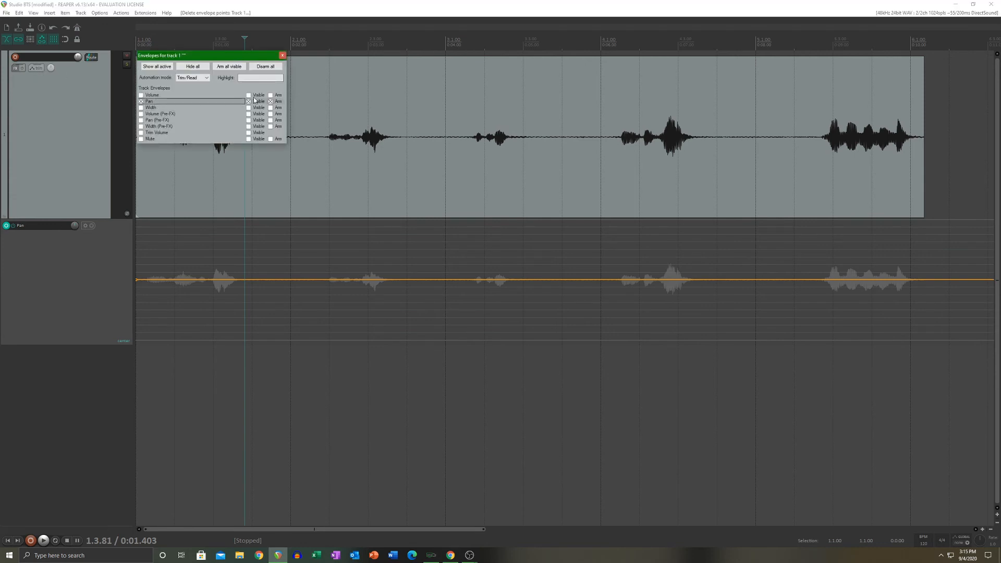
pyautogui.click(168, 101)
pyautogui.click(150, 96)
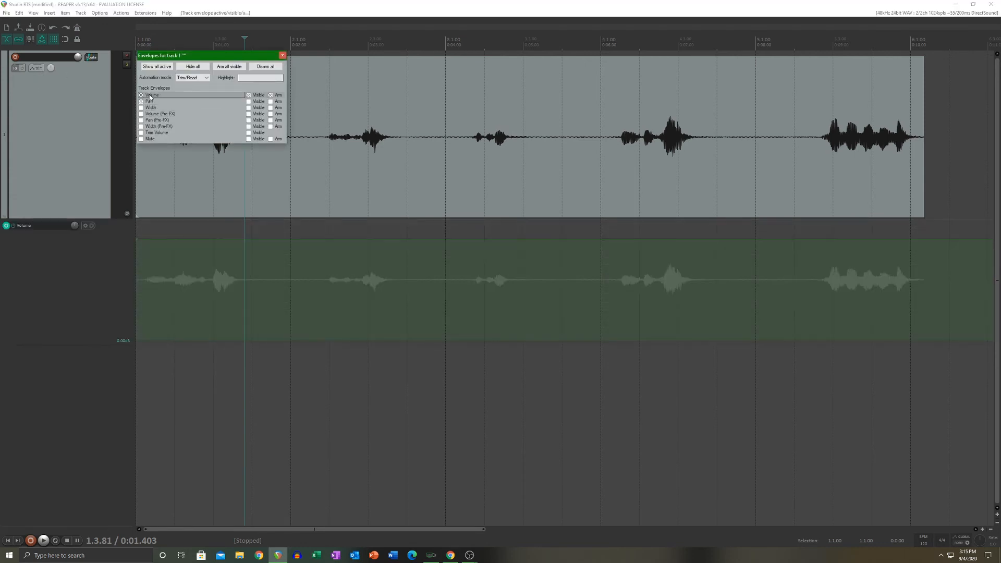
pyautogui.click(154, 102)
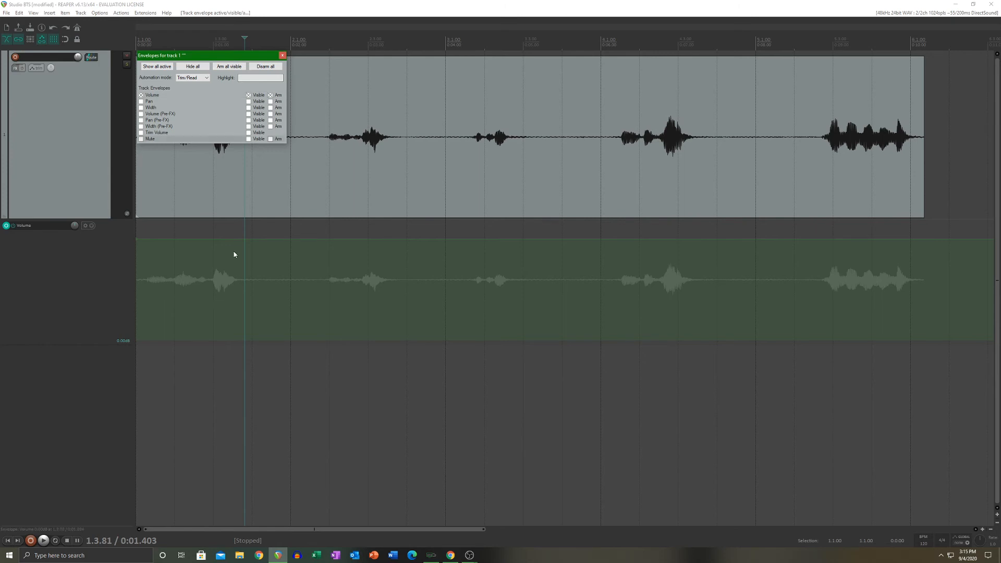
pyautogui.click(282, 55)
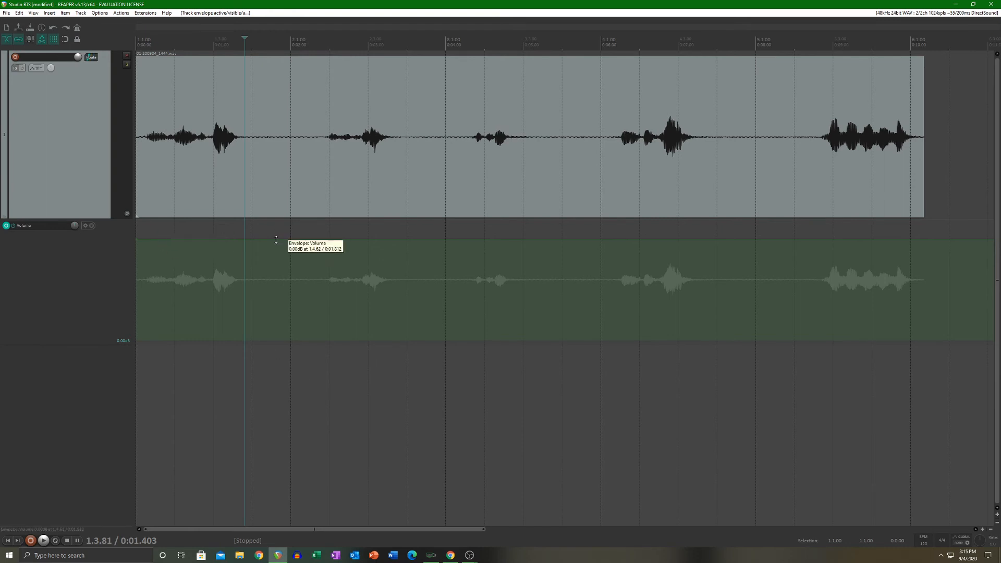
# Step: Raise the Volume envelope to its maximum and ramp it down to about -31 dB from about 1.9 s to 2.2 s, before the second phrase
pyautogui.moveTo(277, 239); pyautogui.dragTo(277, 183)
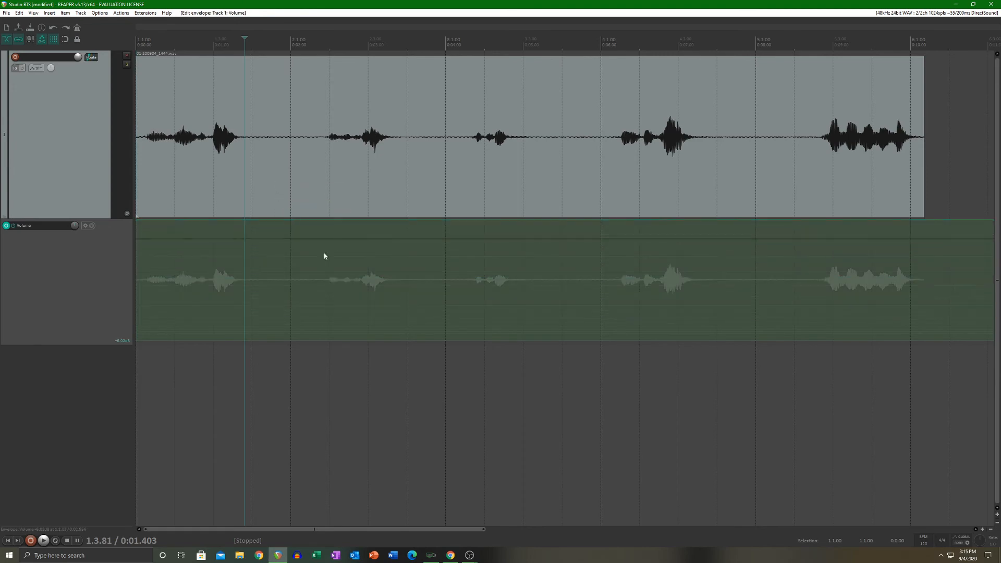
pyautogui.keyDown('ctrl'); pyautogui.click(278, 221); pyautogui.keyUp('ctrl')
pyautogui.keyDown('ctrl'); pyautogui.click(283, 220); pyautogui.keyUp('ctrl')
pyautogui.moveTo(389, 222); pyautogui.dragTo(429, 299)
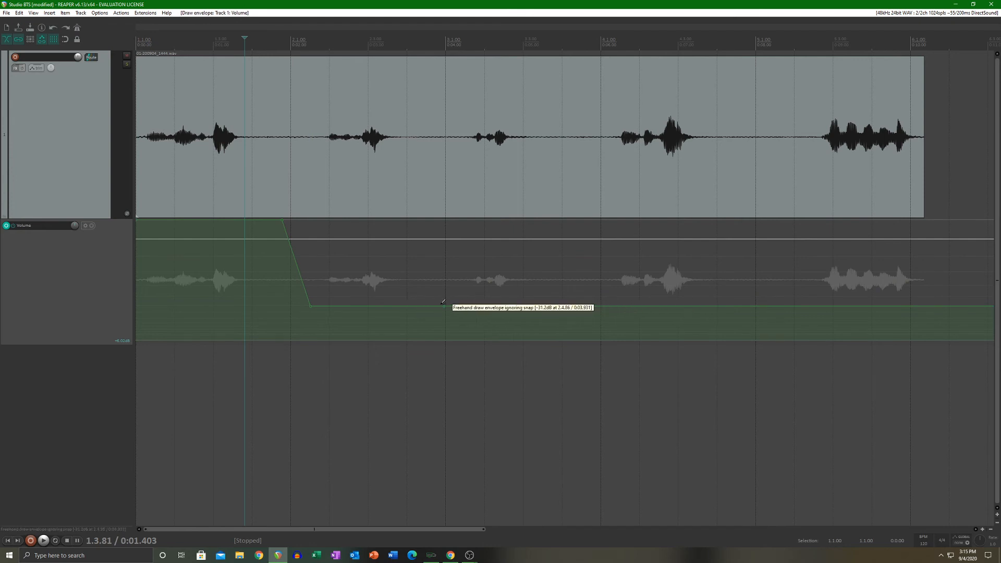
# Step: Ramp the Volume envelope back to maximum from about 4 s and add a brief V-shaped dip at about 4.5 s in the third phrase
pyautogui.moveTo(485, 305); pyautogui.dragTo(497, 234)
pyautogui.keyDown('ctrl'); pyautogui.click(486, 220); pyautogui.keyUp('ctrl')
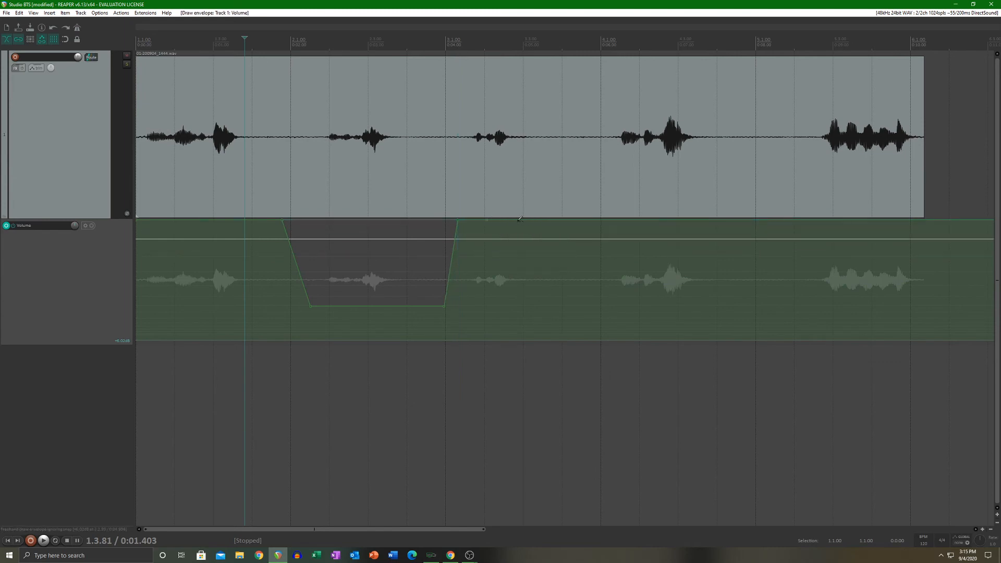
pyautogui.moveTo(458, 220); pyautogui.dragTo(488, 239)
# Step: Play the recording from the start through the third phrase to hear the volume automation, and stop playback
pyautogui.press('Home')
pyautogui.press('space')
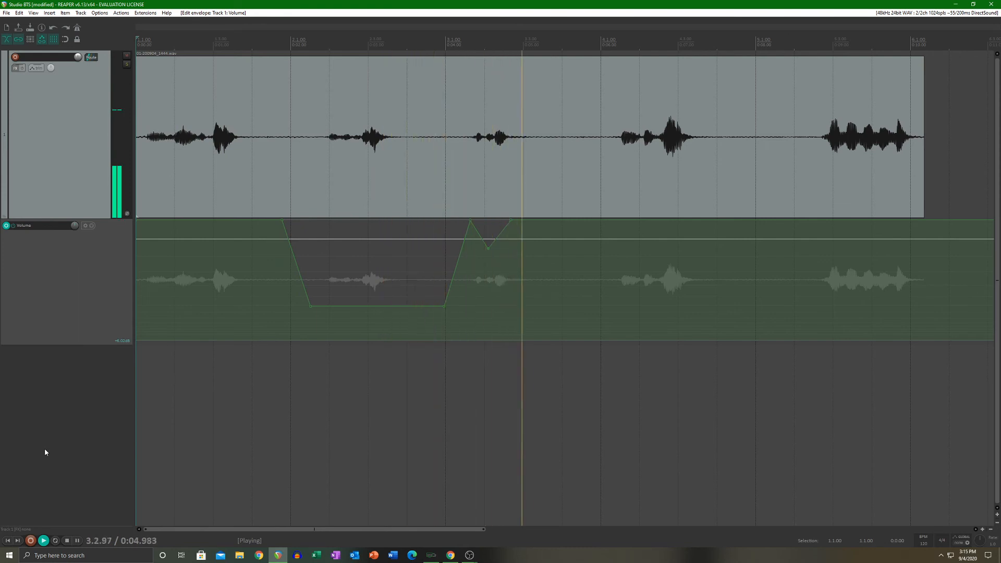
pyautogui.press('space')
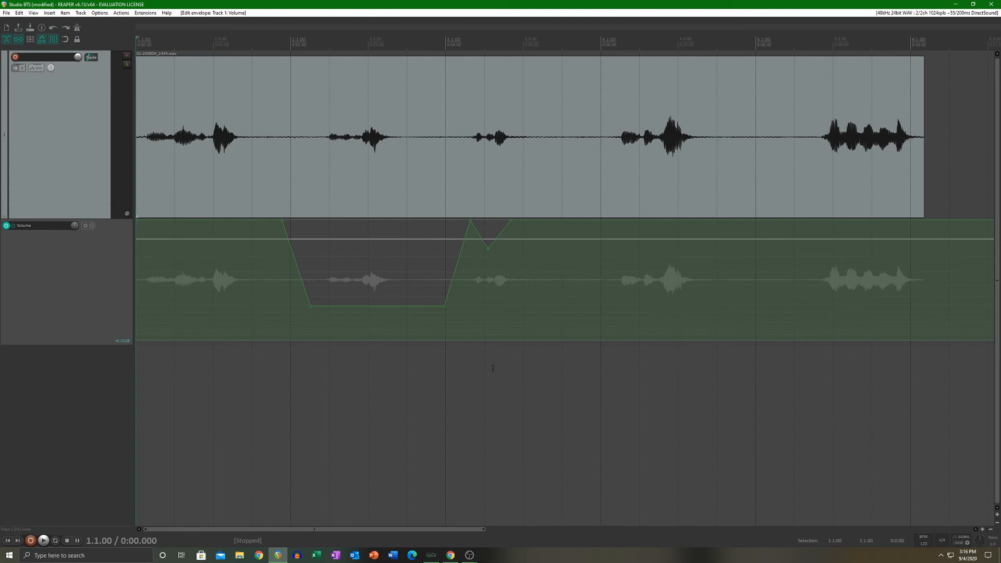
# Step: Select all points of the Volume envelope and delete them
pyautogui.click(255, 287)
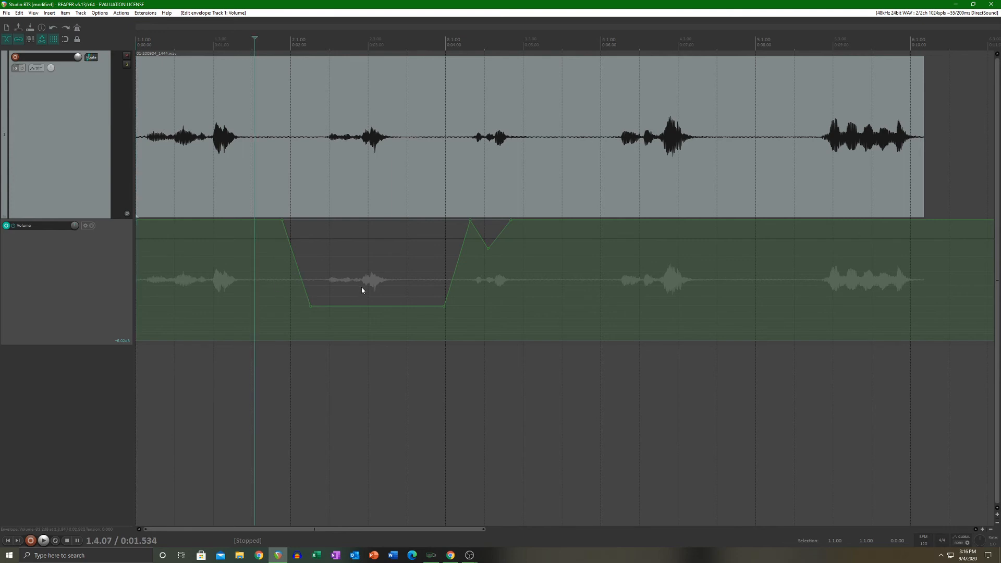
pyautogui.rightClick(362, 287)
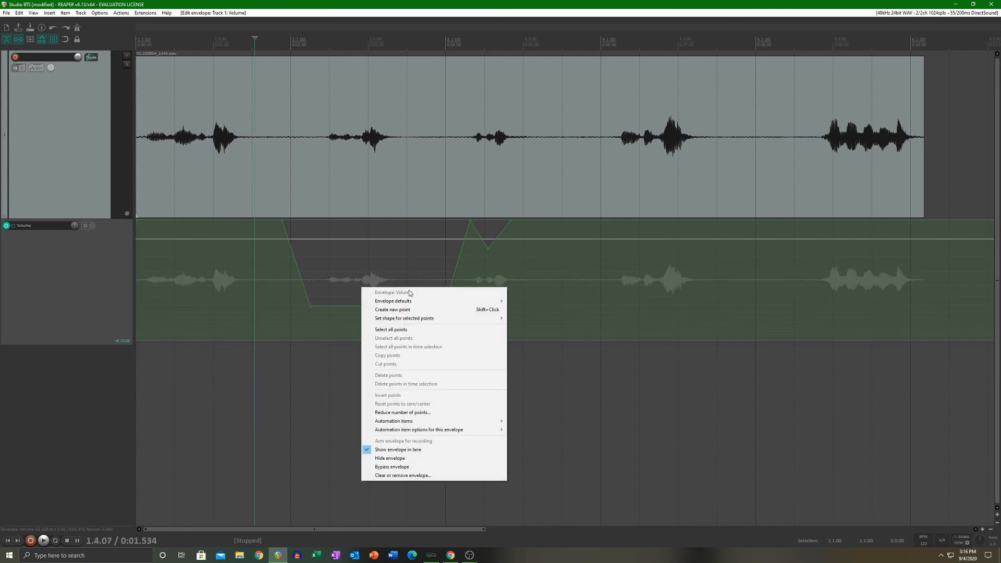
pyautogui.click(391, 329)
pyautogui.rightClick(341, 262)
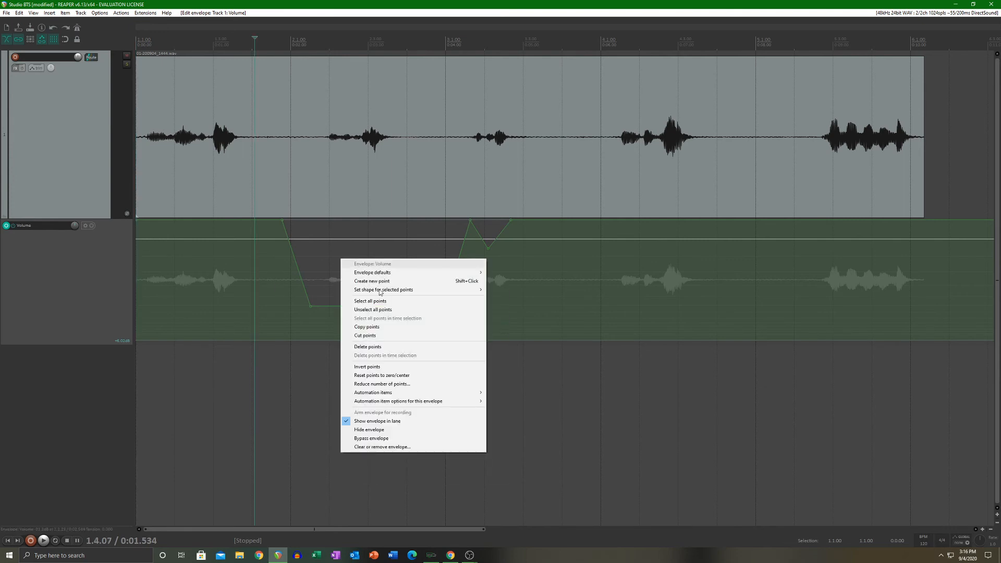
pyautogui.click(375, 347)
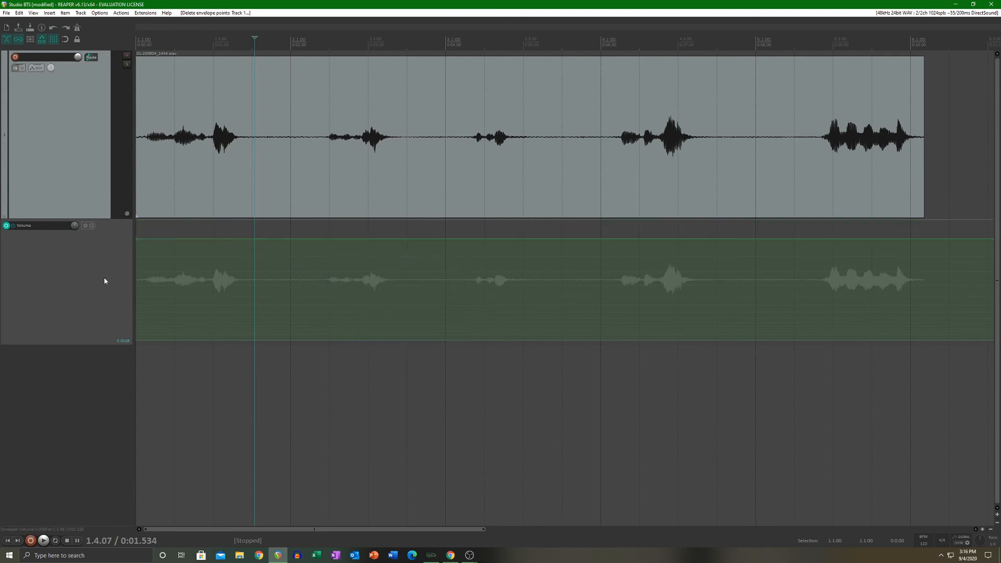